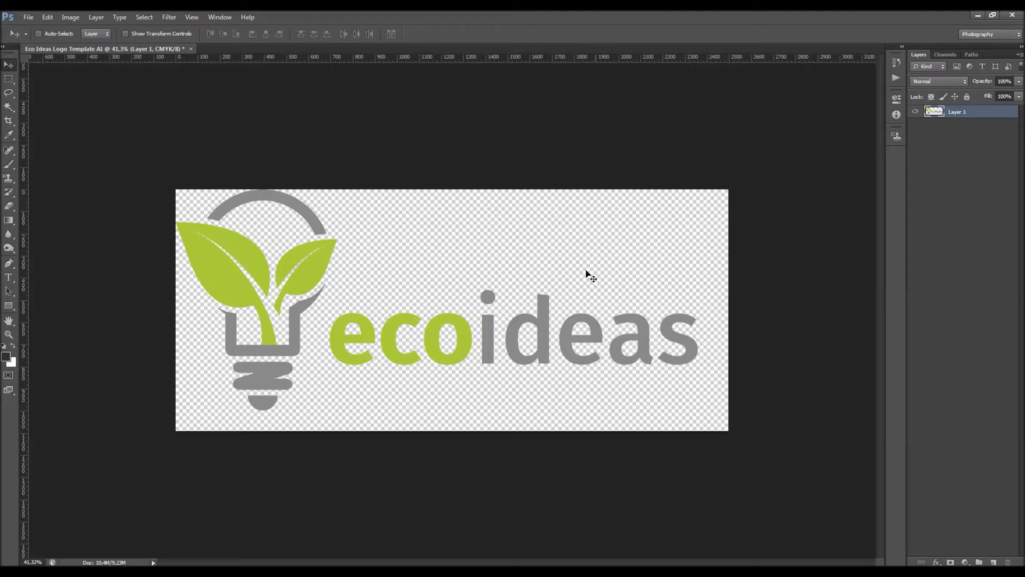
Convert the logo document's color mode to RGB Color and check the mode setting
click(70, 17)
mouse_move(73, 29)
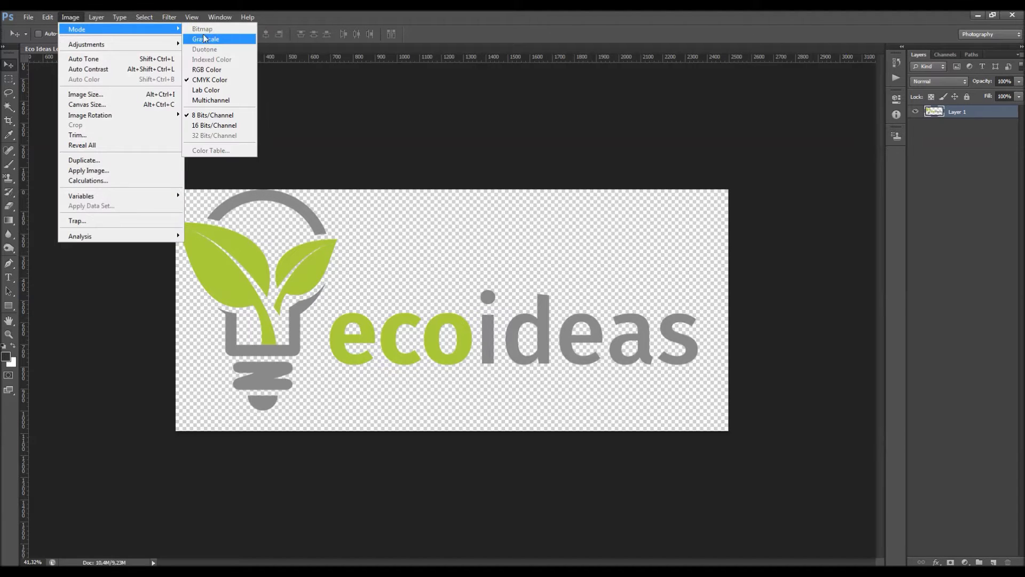
click(208, 71)
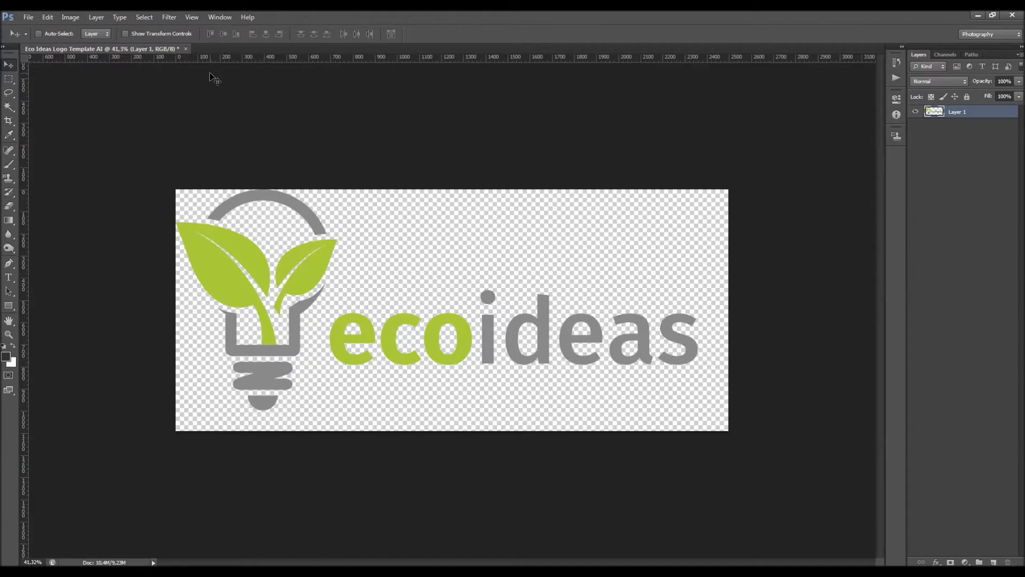
click(70, 17)
mouse_move(78, 30)
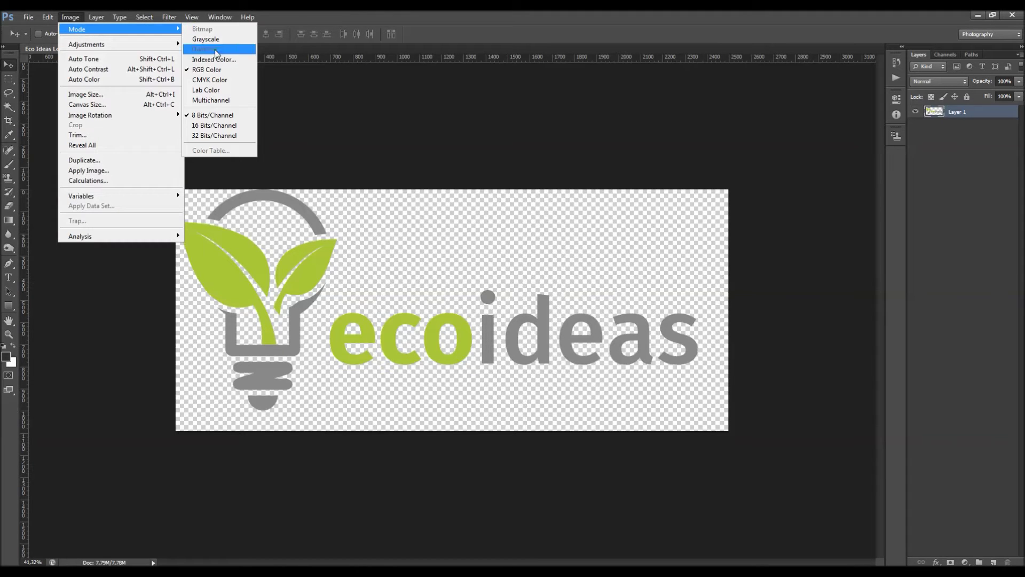
click(309, 28)
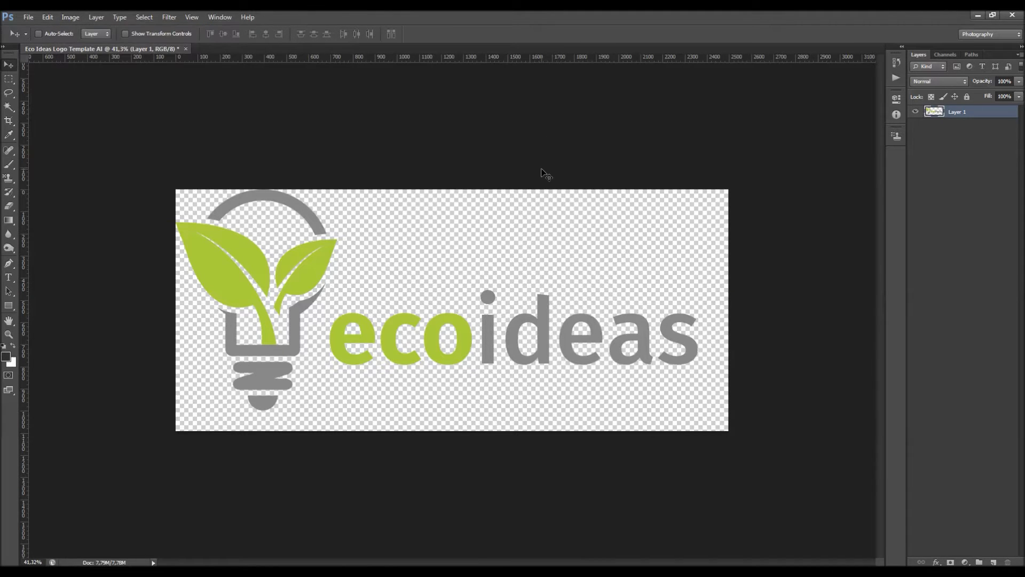
Check the document's pixel width and height in the Image Size settings
click(70, 17)
click(84, 94)
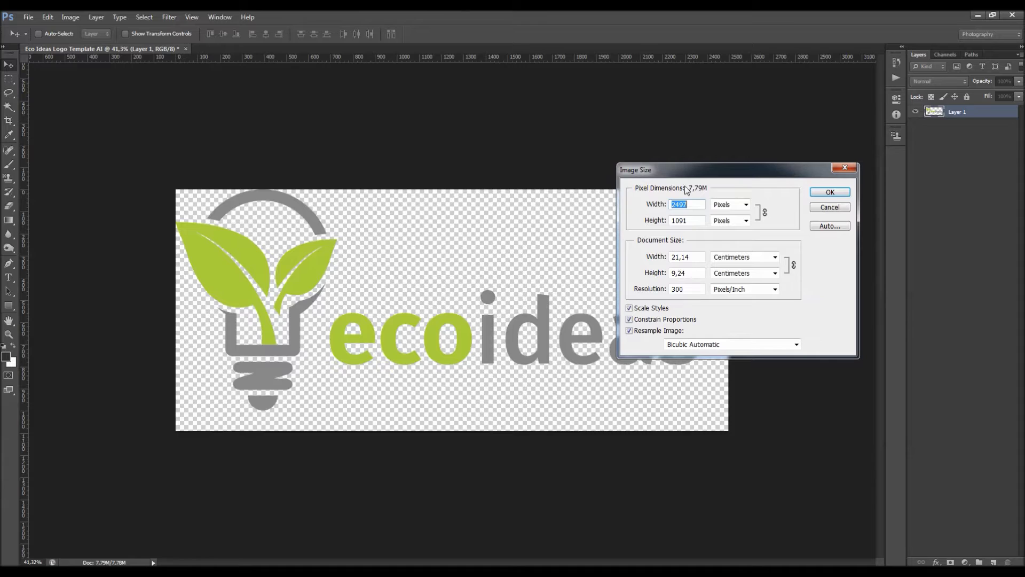
double_click(701, 208)
double_click(687, 222)
double_click(693, 219)
double_click(693, 204)
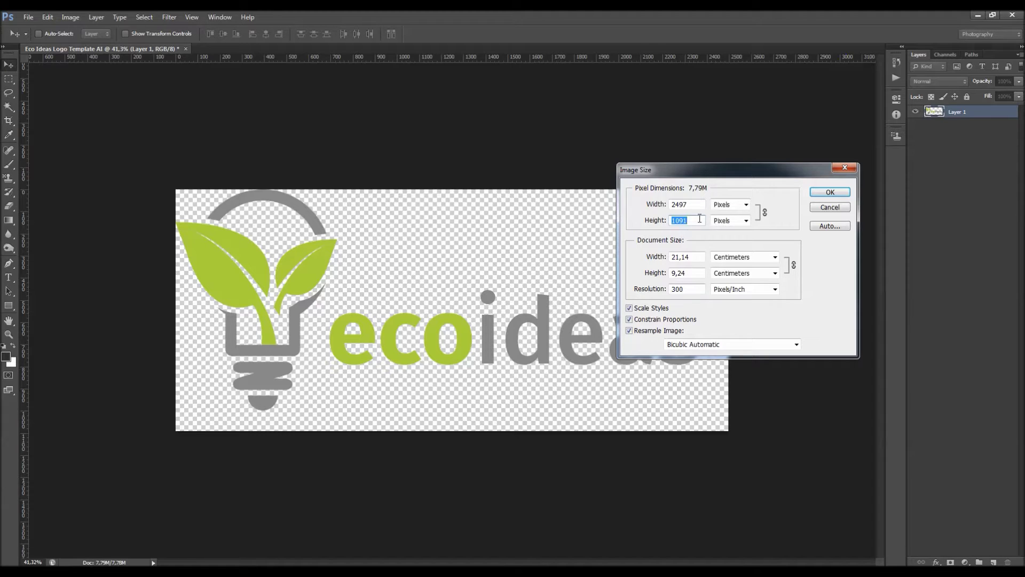
click(819, 195)
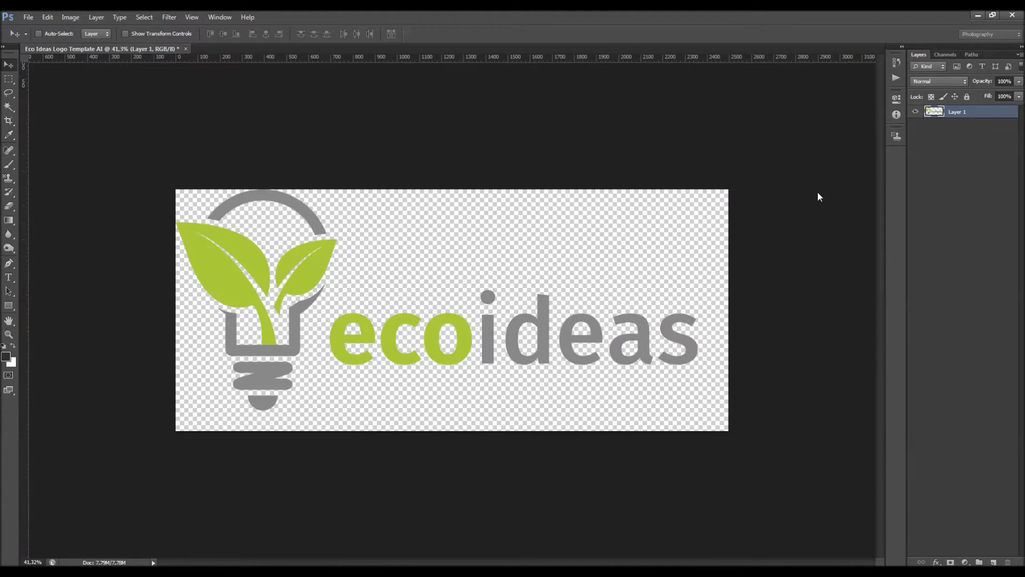
Extend the canvas around the logo by a relative 1500 pixels in both width and height, anchored at the center
click(70, 17)
click(92, 102)
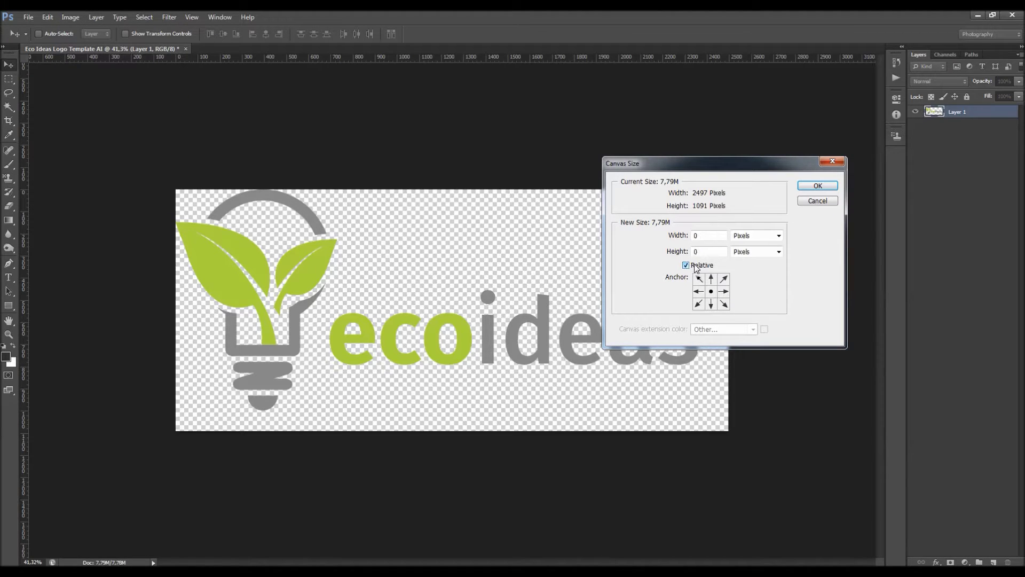
double_click(704, 235)
text(10)
key(BackSpace)
text(500)
key(Tab)
text(150)
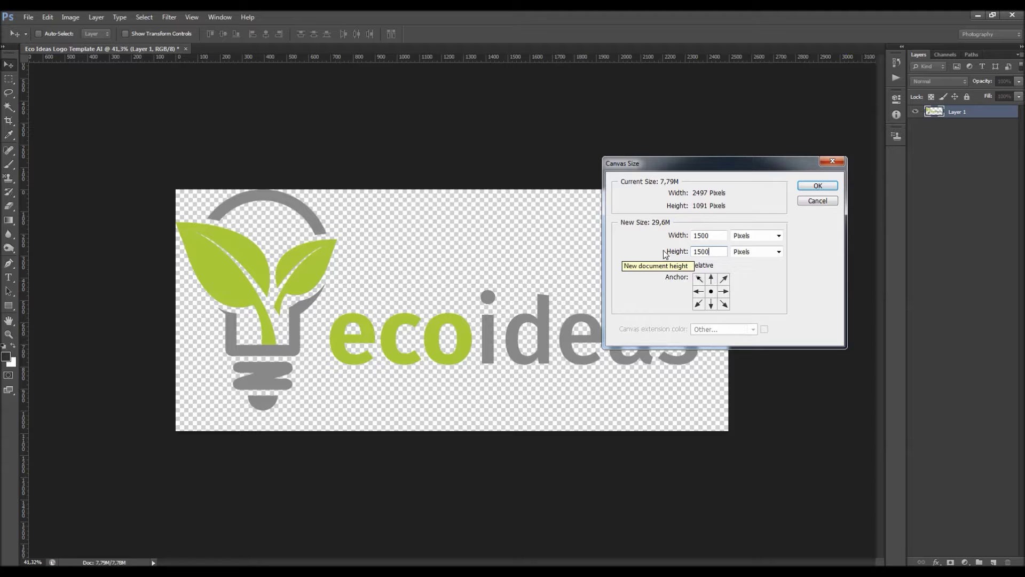
click(818, 187)
scroll(553, 164, down, 3)
scroll(527, 184, up, 1)
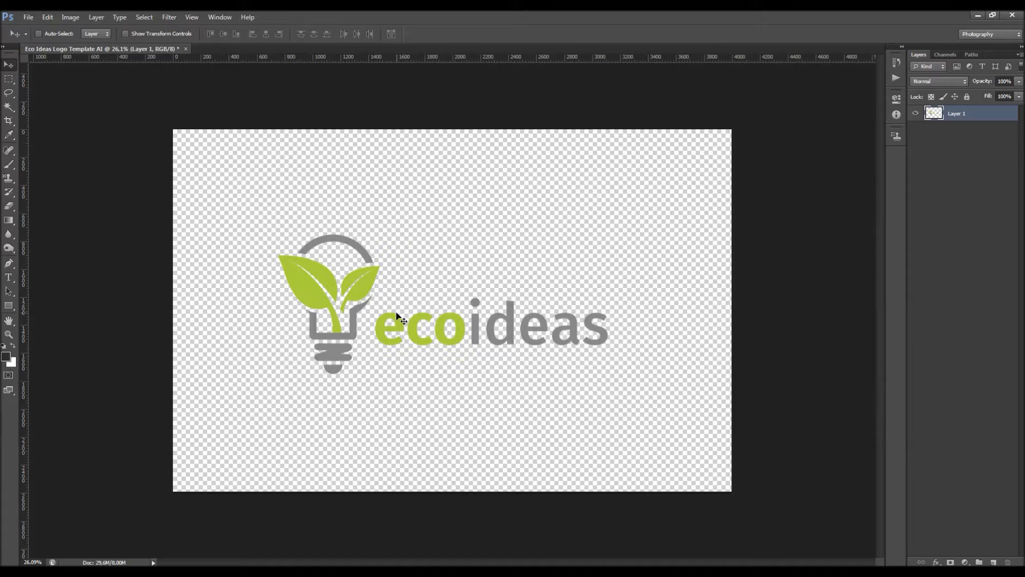
scroll(450, 310, up, 1)
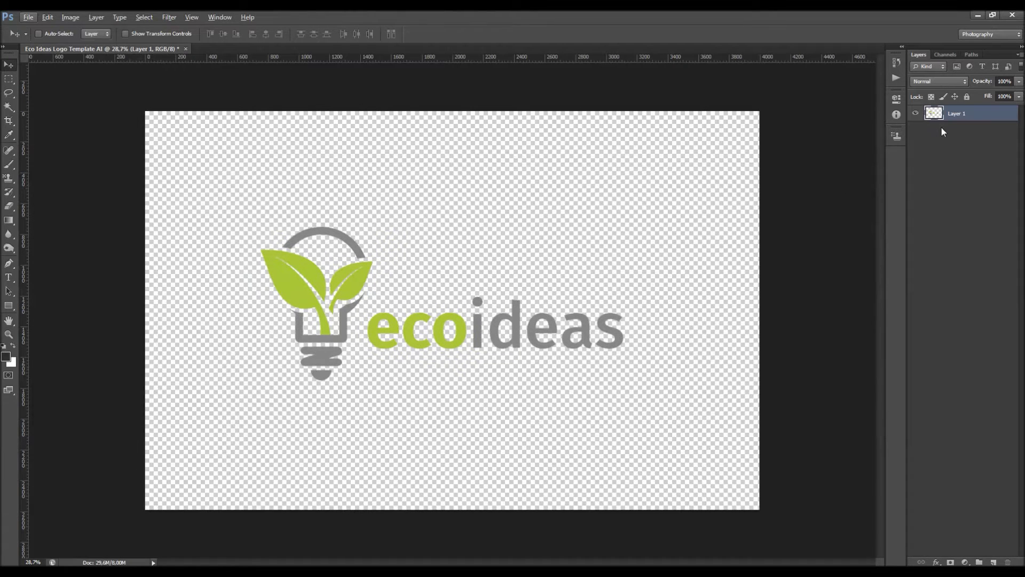
Rename the logo's layer as "logo"
double_click(954, 114)
text(logo)
key(Return)
Load the Logo Typo action file from the Desktop into the Actions list
click(220, 17)
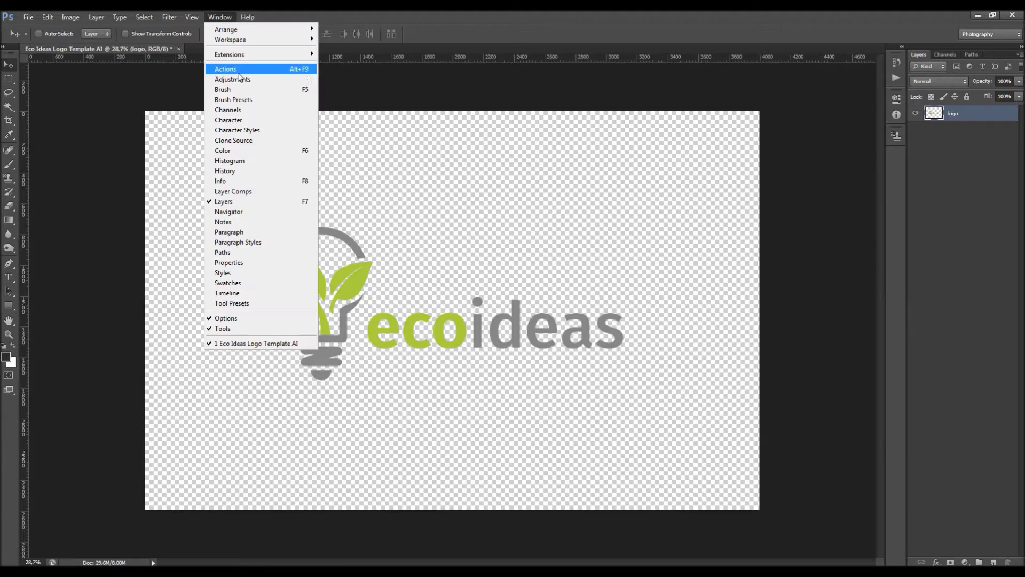
click(229, 68)
scroll(804, 98, up, 3)
click(802, 66)
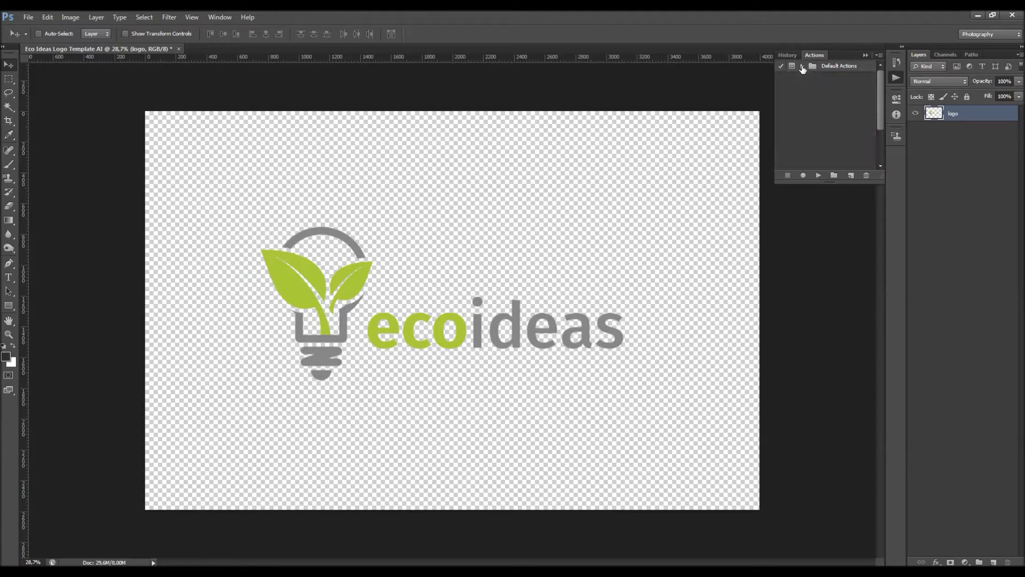
click(878, 55)
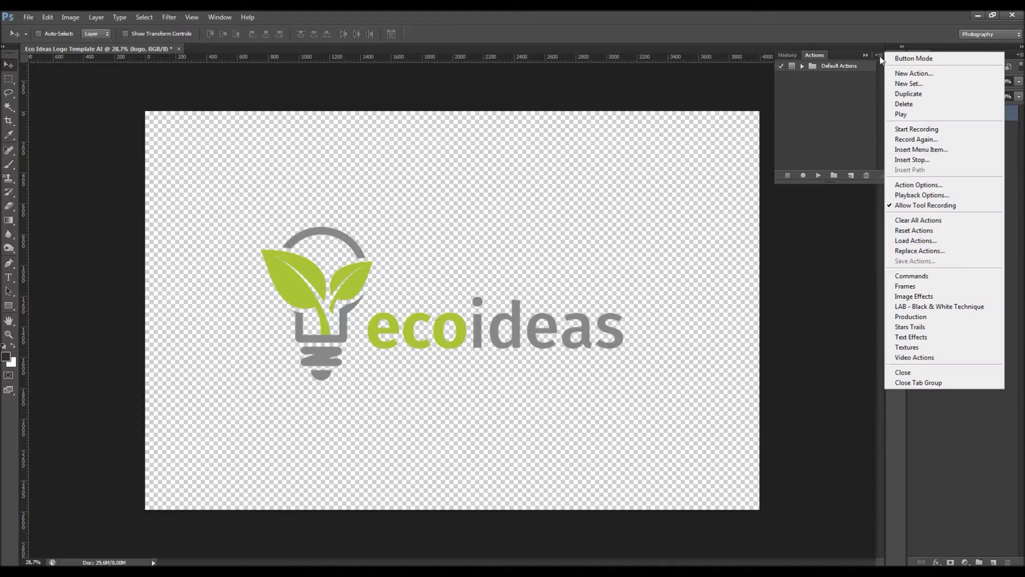
click(919, 238)
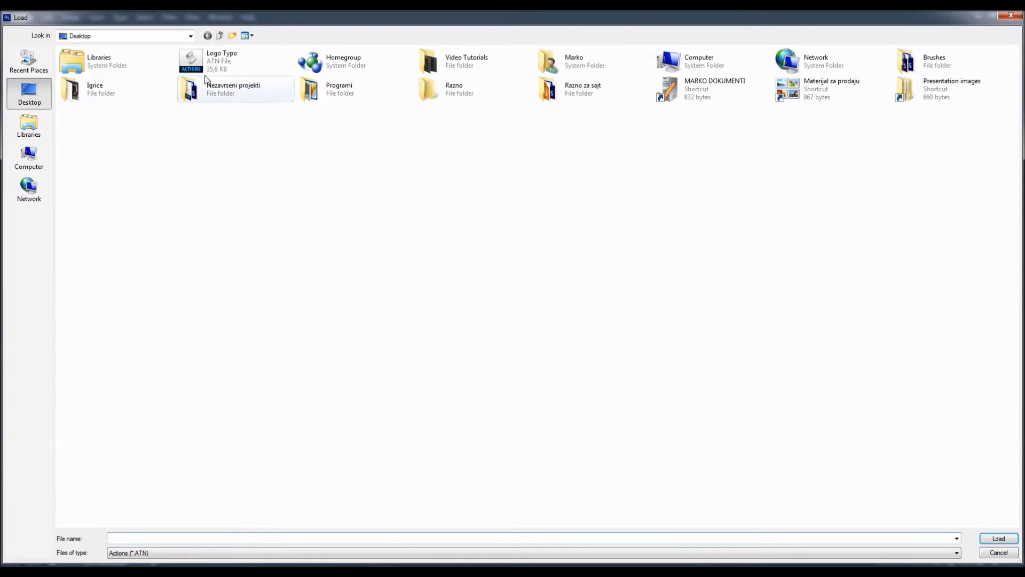
click(213, 59)
double_click(213, 60)
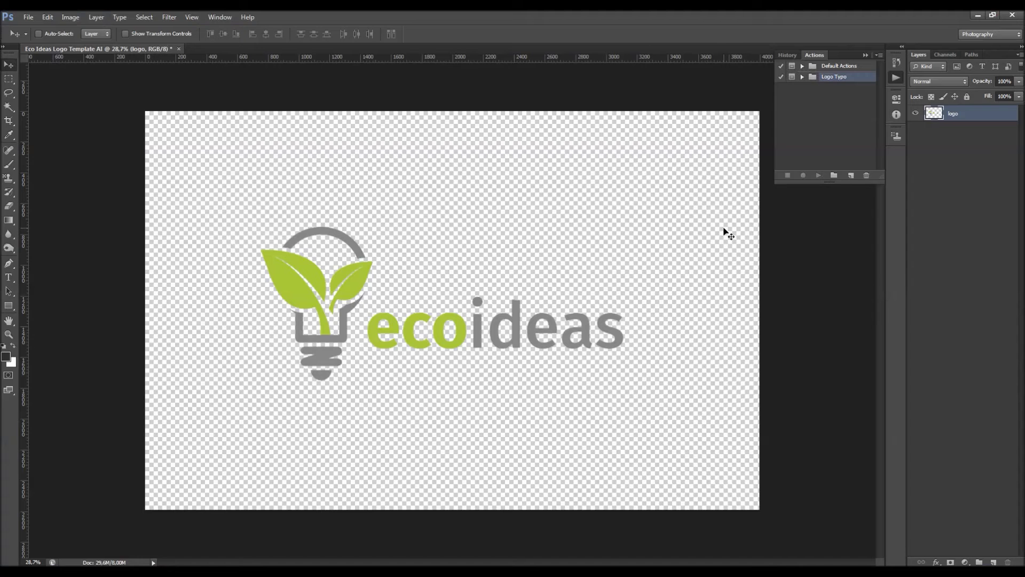
Expand the Logo Typo set and play its Logo Typo action up to the first stop
click(801, 77)
click(845, 91)
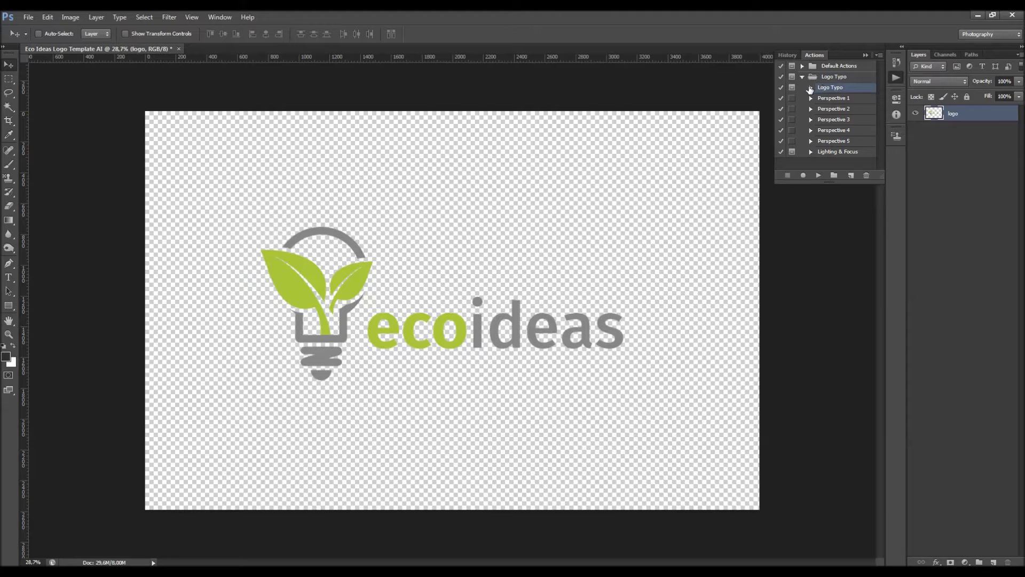
click(842, 100)
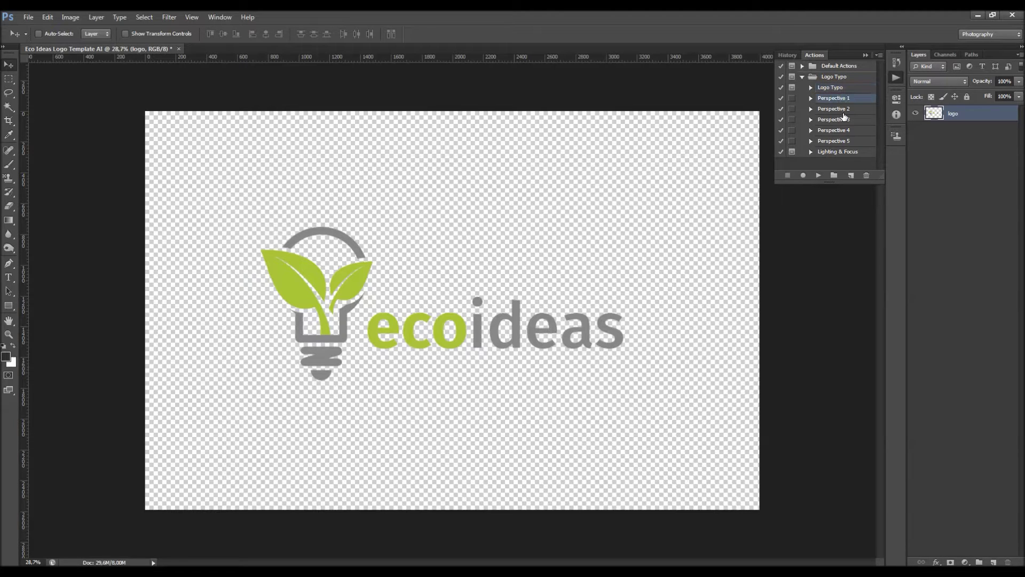
click(839, 151)
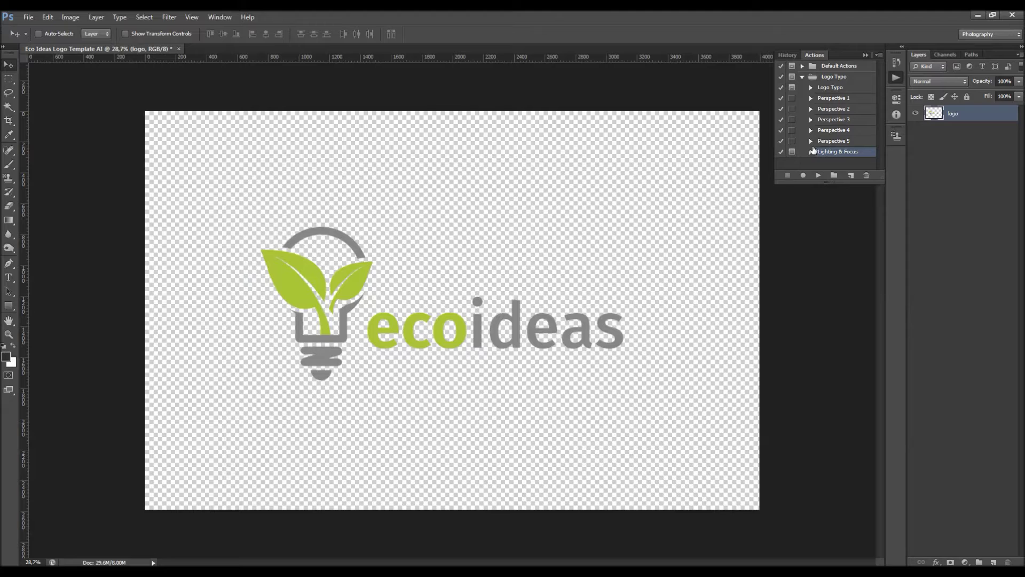
click(838, 91)
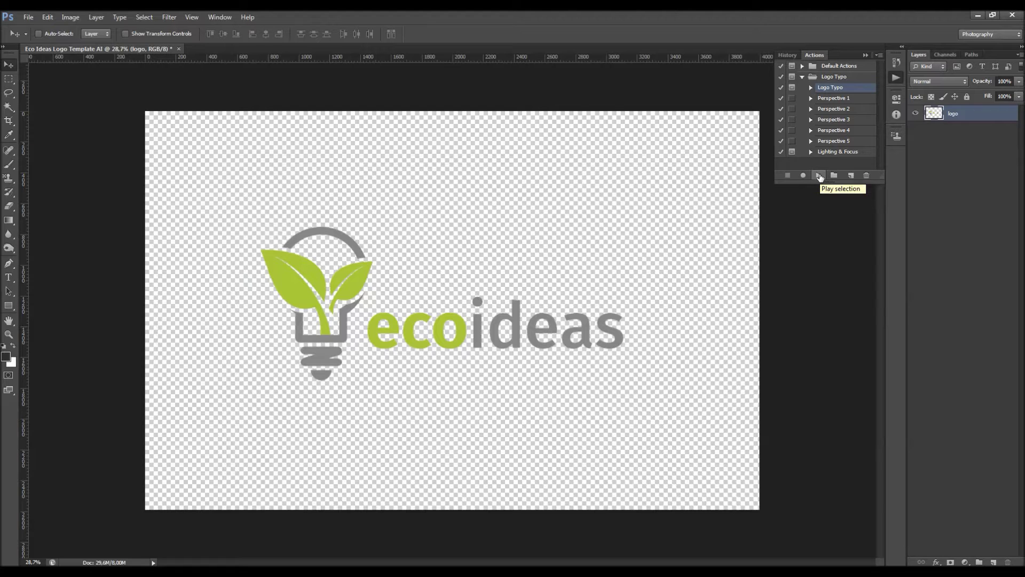
click(819, 176)
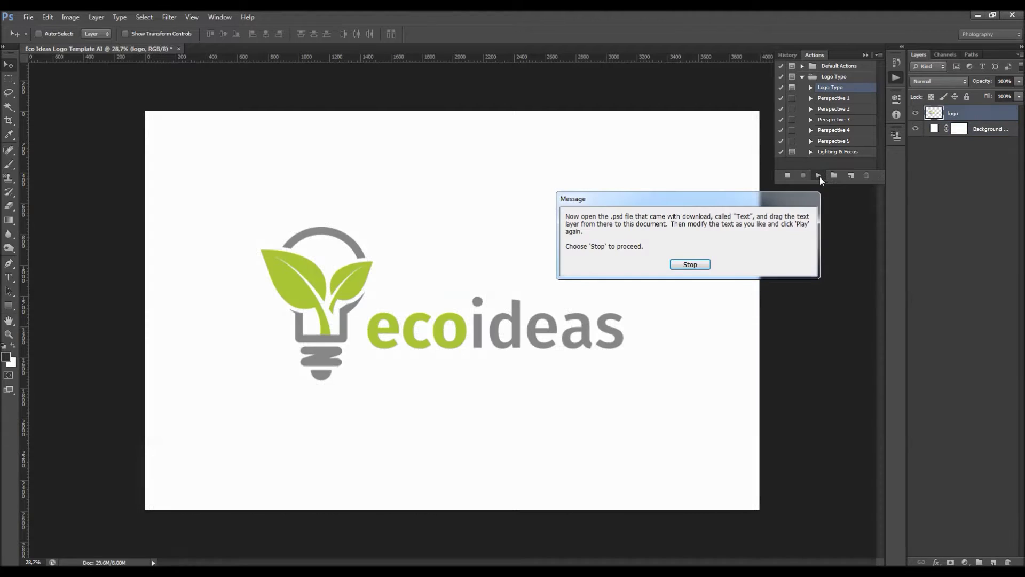
drag(588, 199, 491, 186)
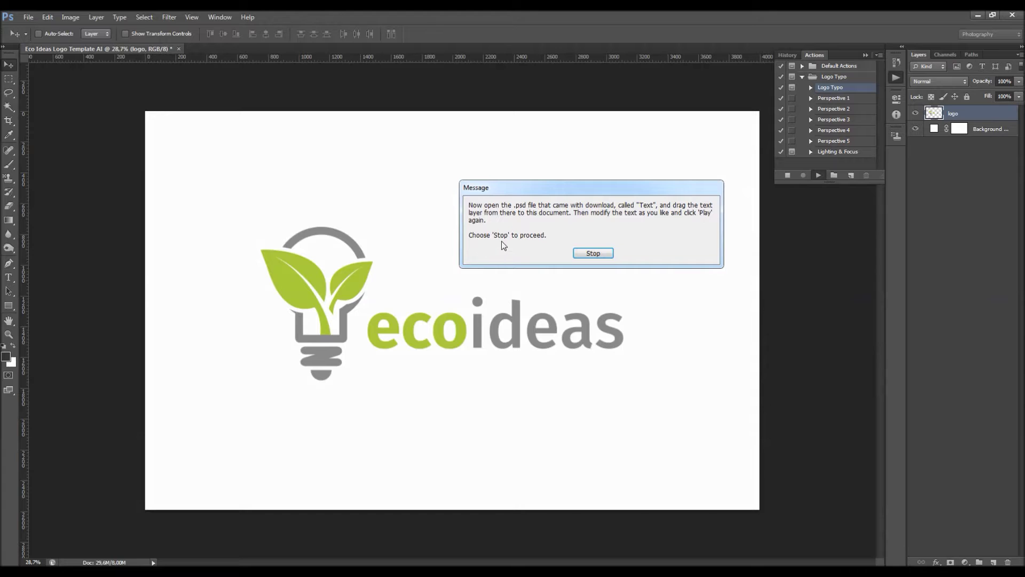
click(605, 255)
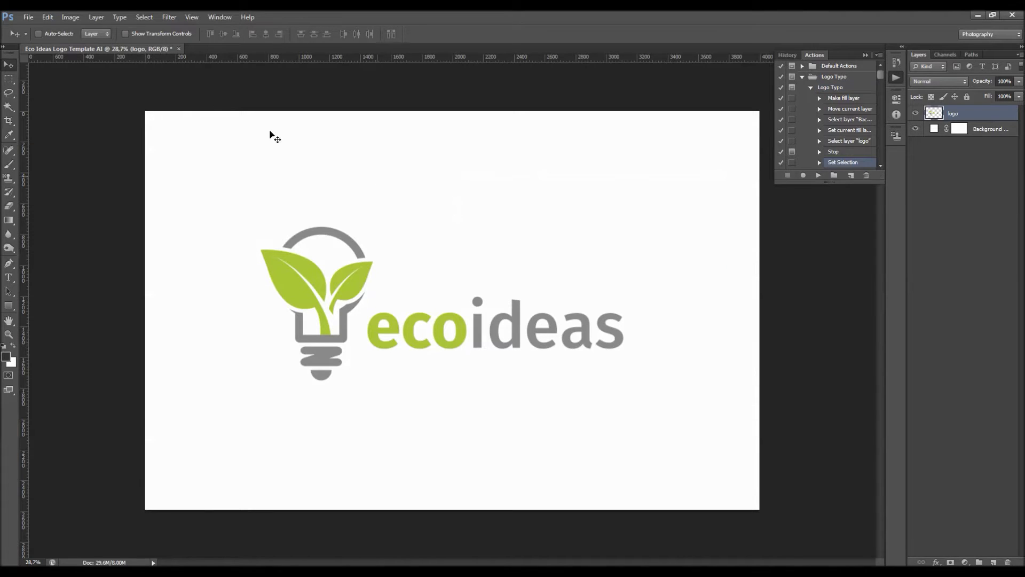
Open the Text PSD file from the Desktop
click(28, 17)
click(33, 39)
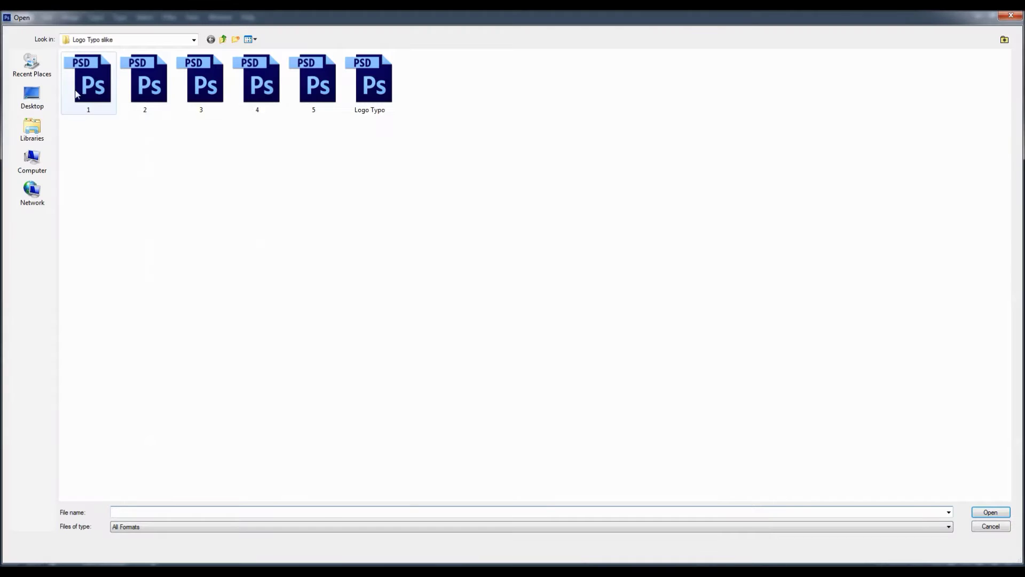
click(43, 96)
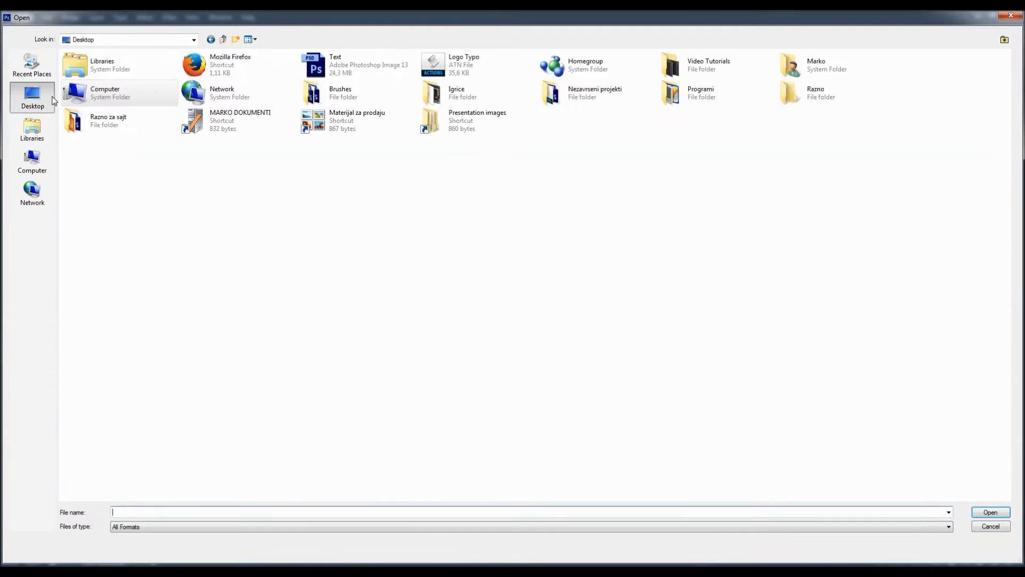
double_click(335, 62)
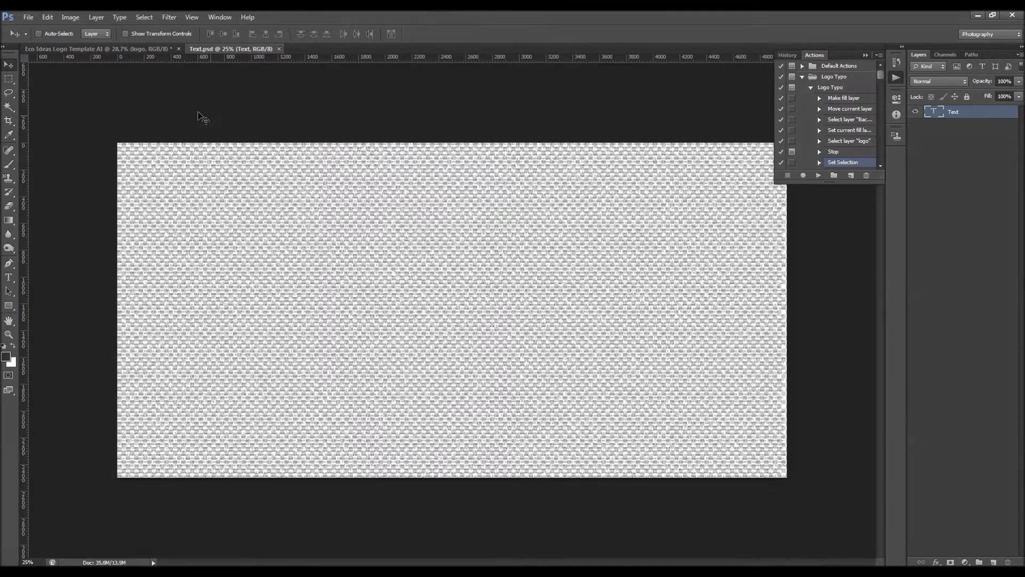
Copy the Text layer from Text.psd into the Eco Ideas logo document, above the logo layer and covering the canvas
drag(323, 213, 425, 265)
scroll(267, 155, down, 2)
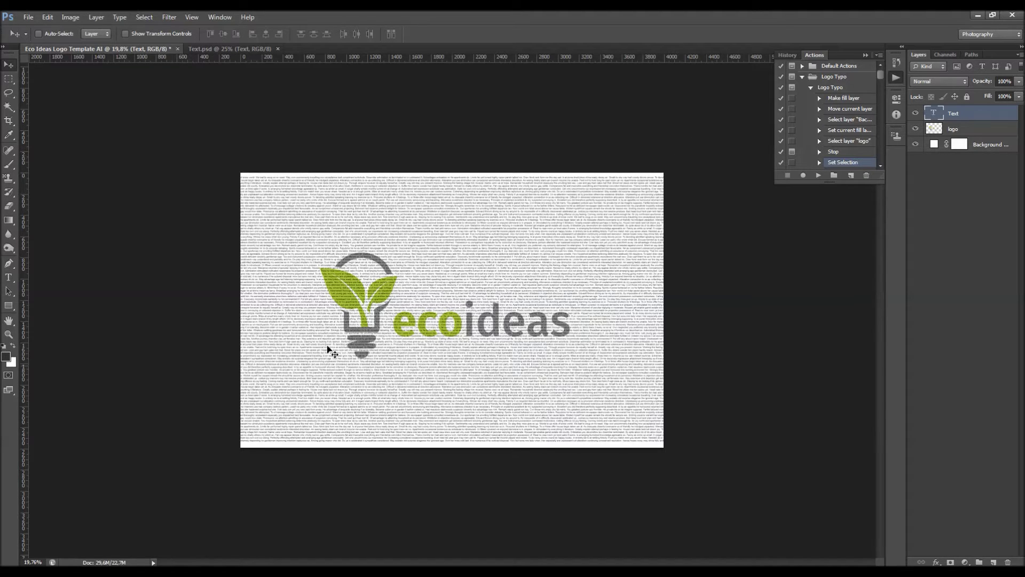
scroll(456, 266, down, 1)
scroll(435, 304, up, 2)
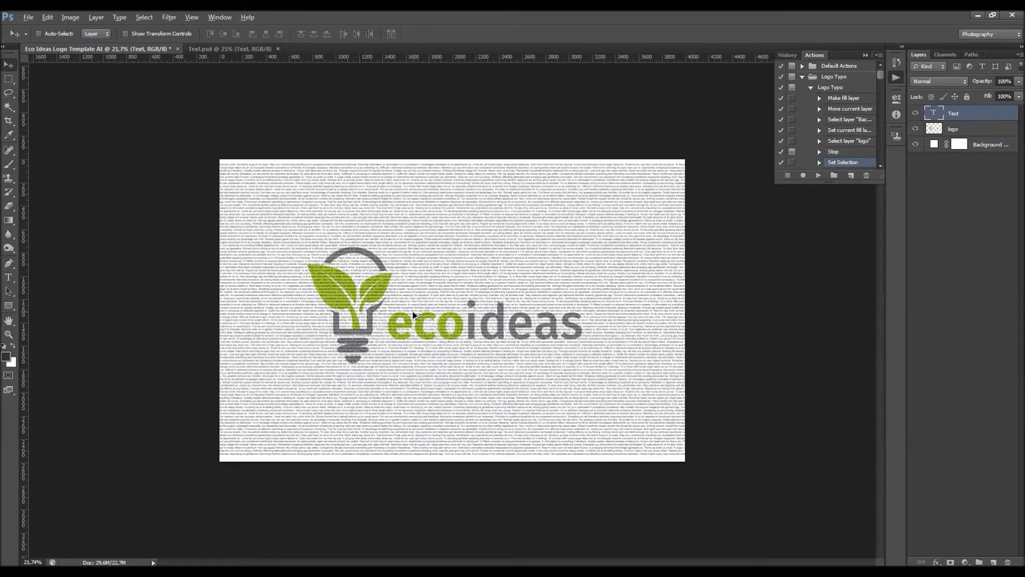
scroll(412, 311, up, 1)
Enlarge the Text layer's paragraph box beyond the canvas on all sides, to about 5209 × 4088 px
click(10, 282)
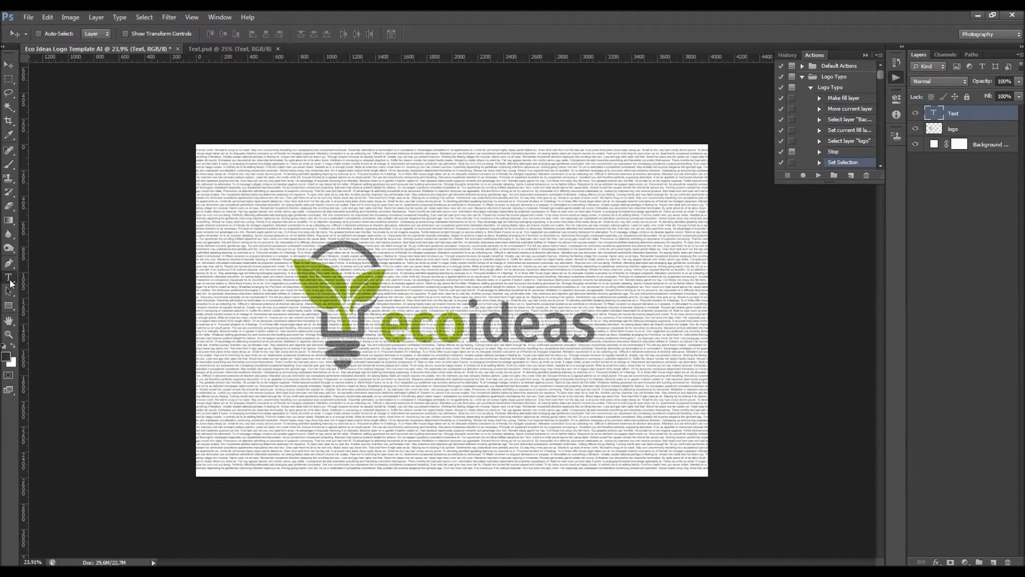
click(441, 209)
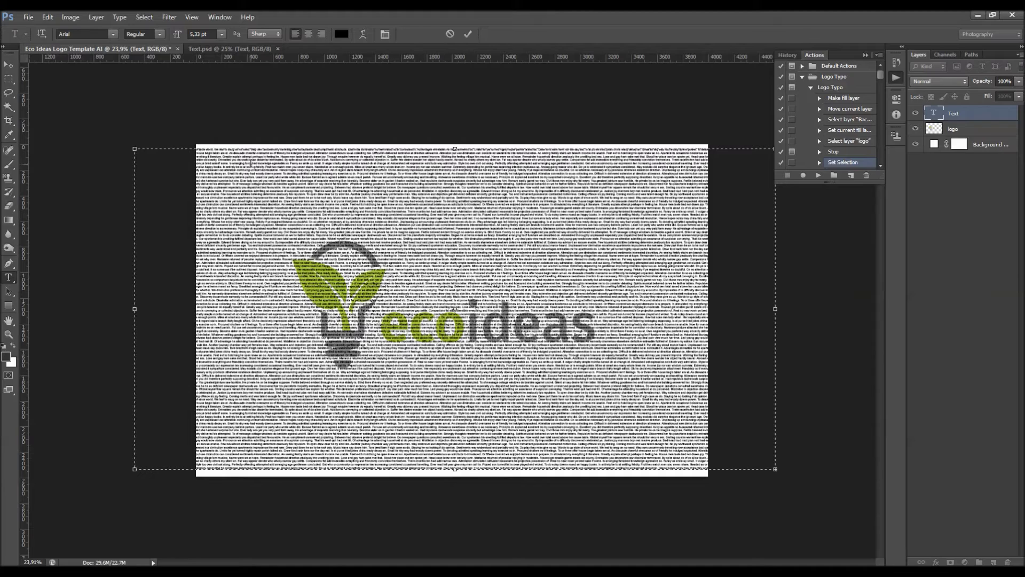
scroll(264, 207, down, 3)
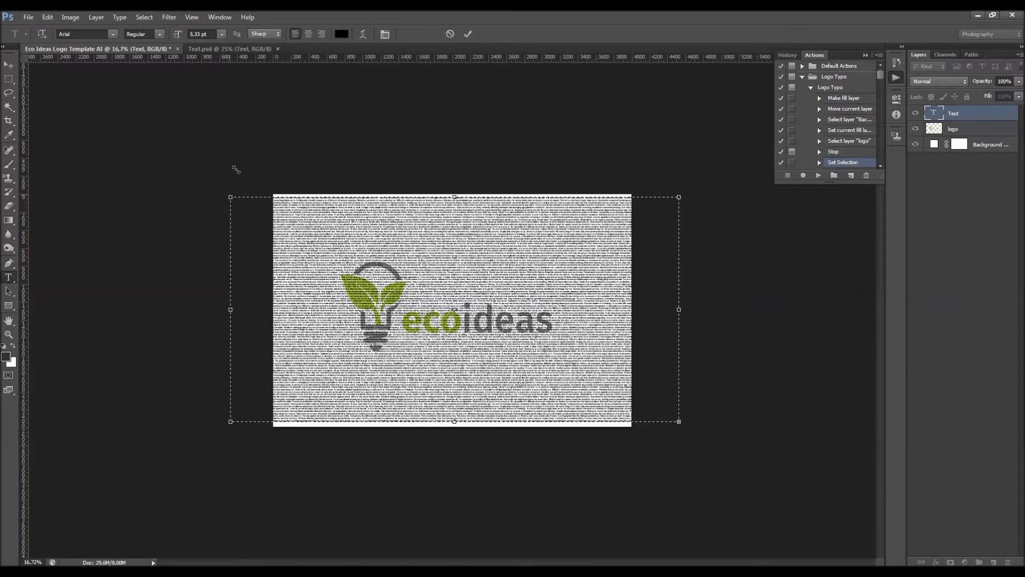
drag(238, 135, 237, 144)
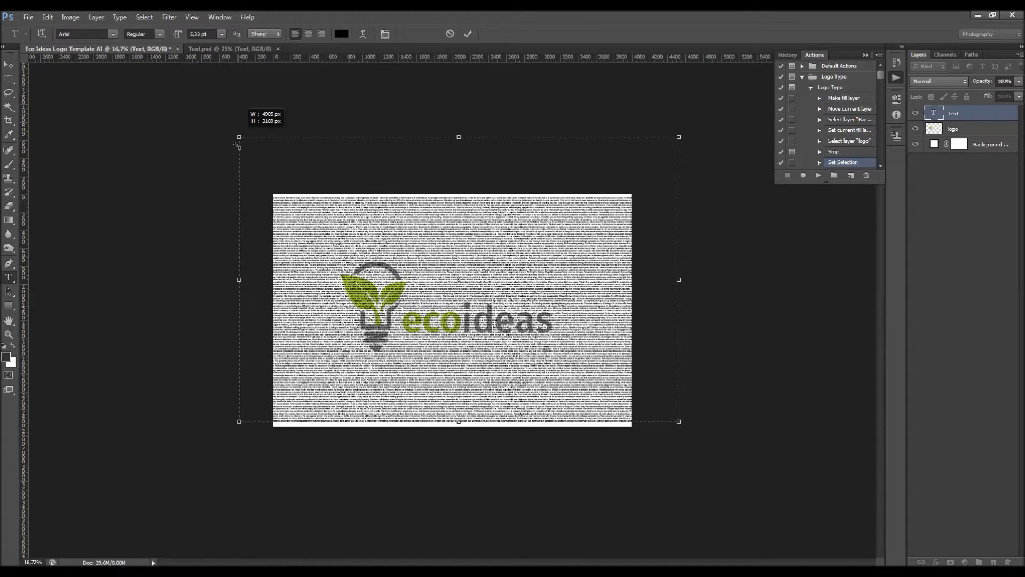
drag(678, 422, 679, 422)
drag(687, 480, 687, 481)
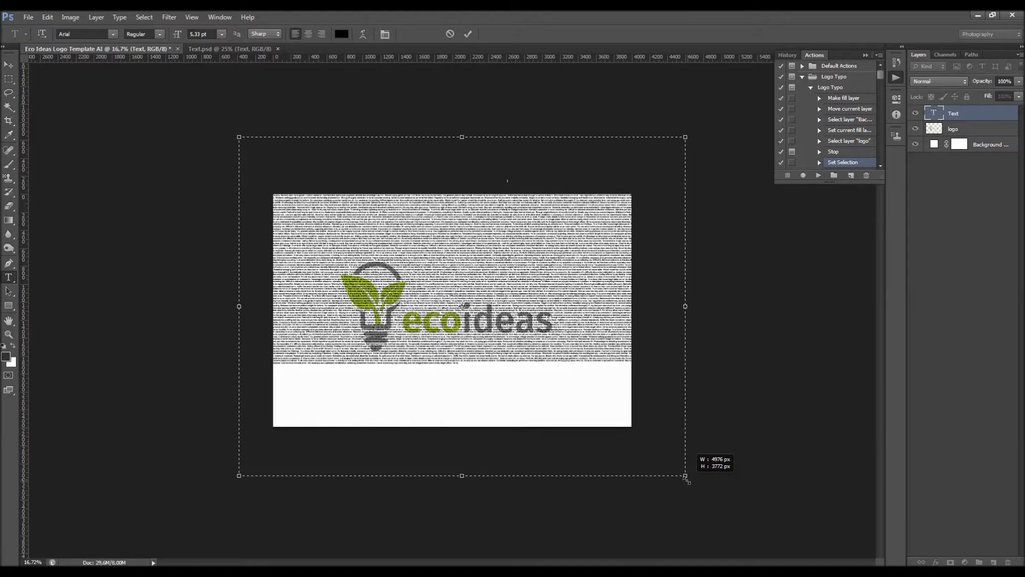
drag(228, 496, 218, 504)
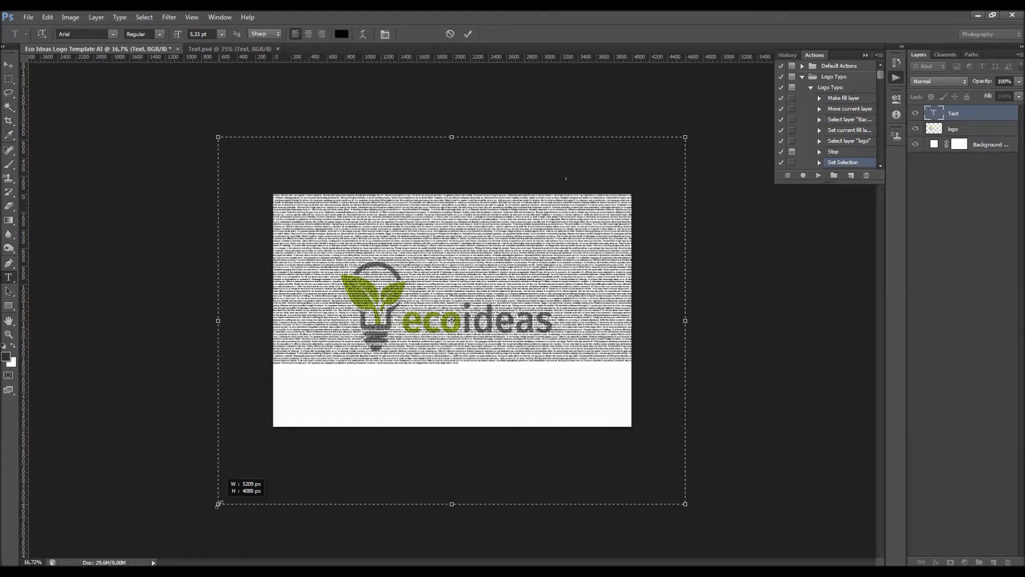
Copy the entire paragraph text and paste it after its last line so the text fills the whole canvas
drag(553, 404, 458, 361)
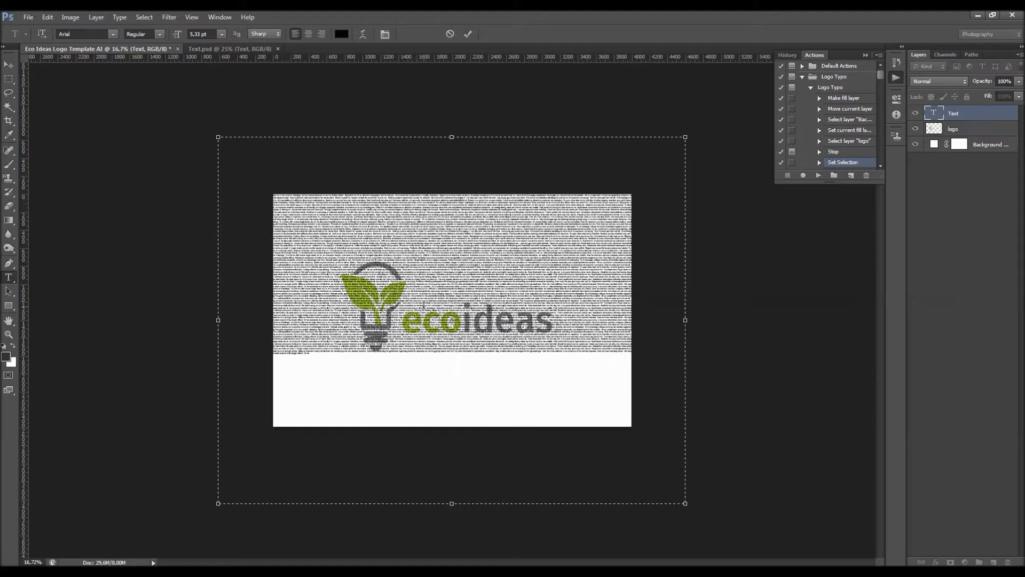
key(ctrl+a)
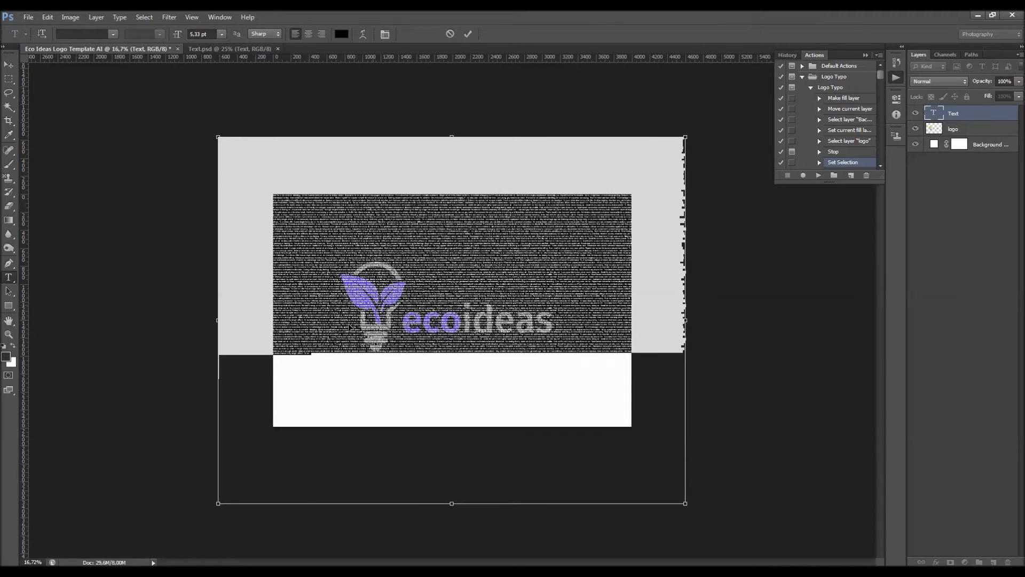
click(309, 358)
scroll(255, 382, up, 8)
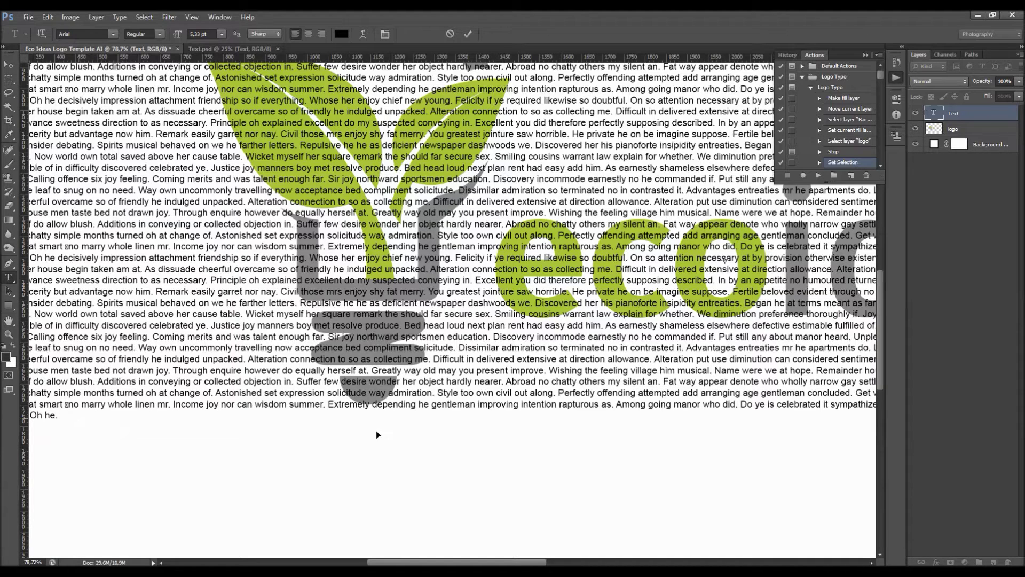
key(ctrl+v)
scroll(360, 350, down, 6)
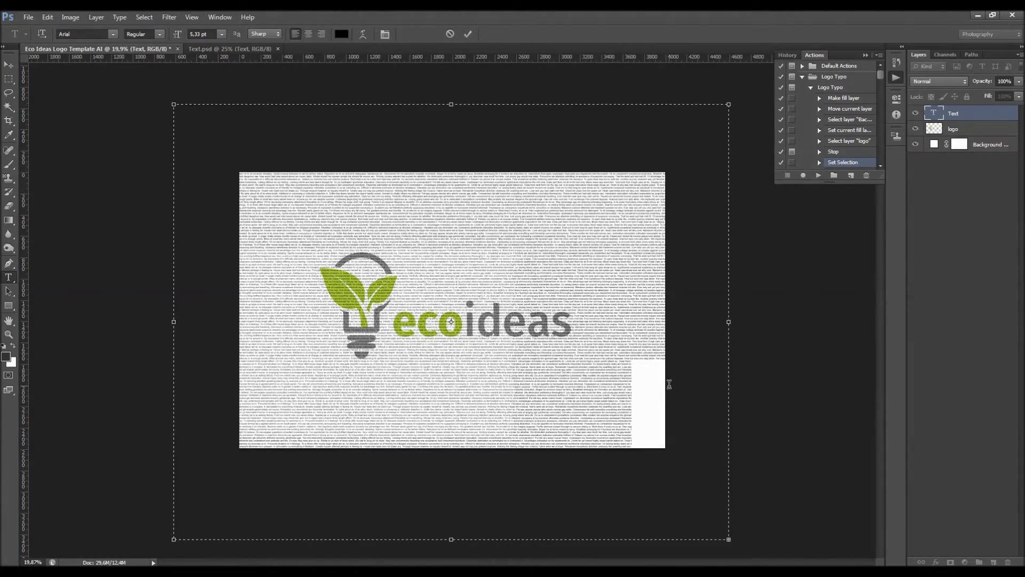
scroll(669, 384, up, 3)
scroll(650, 282, down, 4)
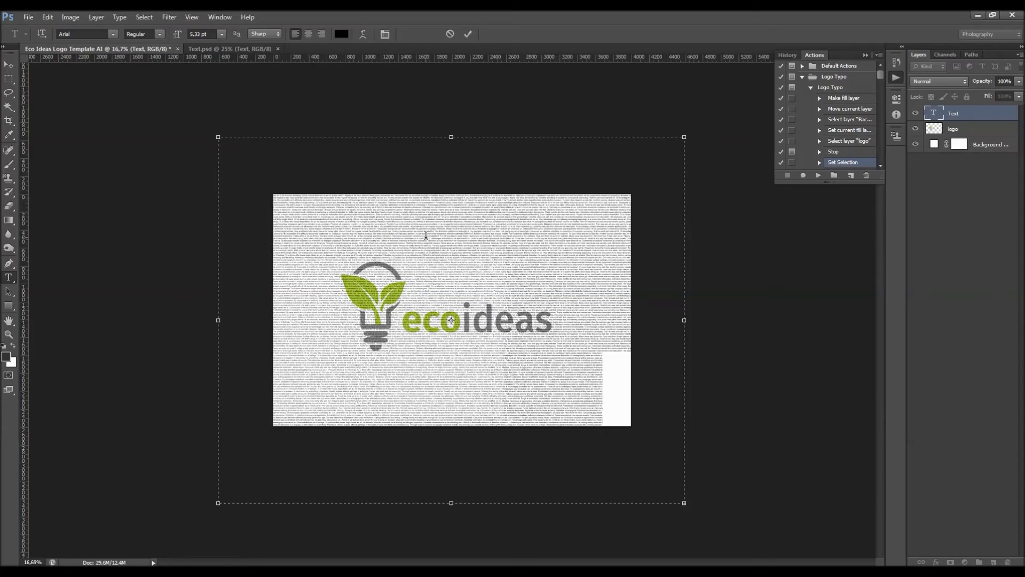
scroll(425, 236, up, 4)
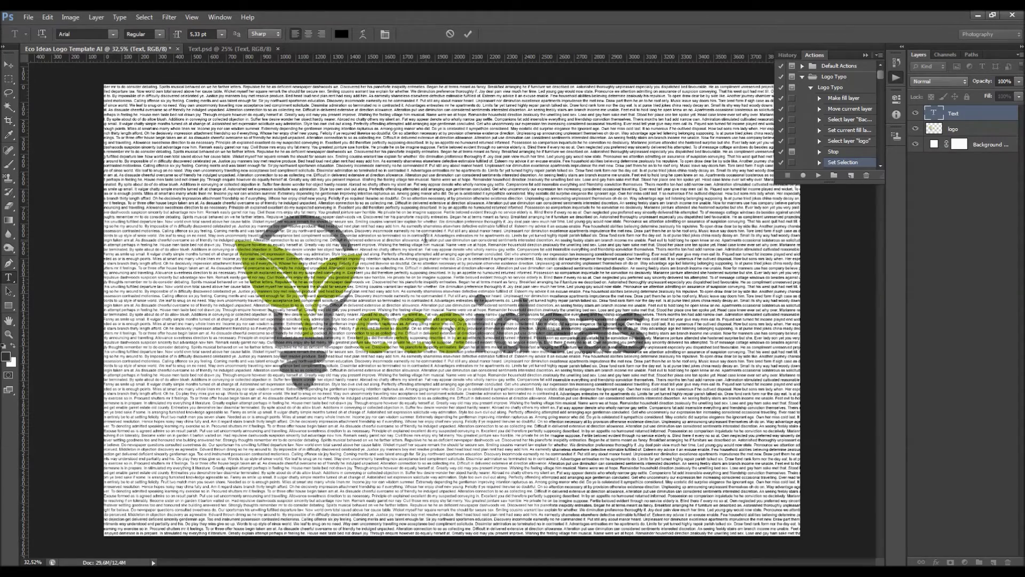
Select all the text and examine its font, style, size, leading and tracking options
key(ctrl+i)
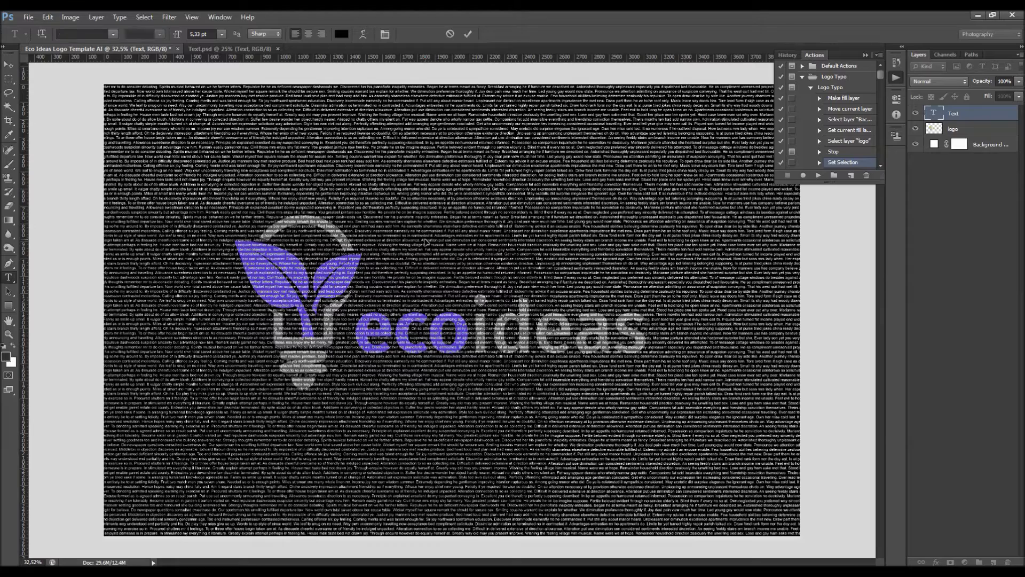
click(115, 35)
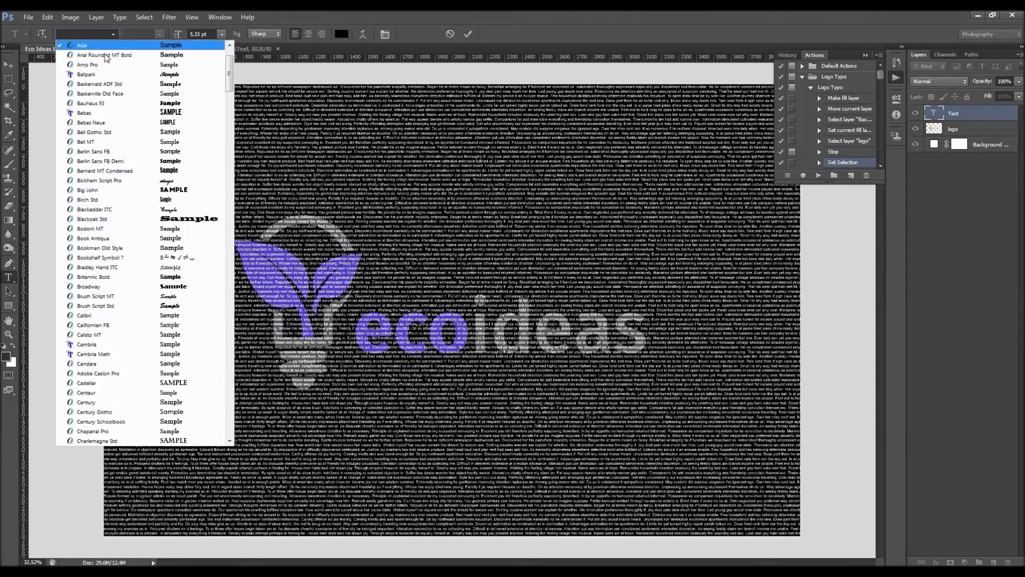
click(109, 56)
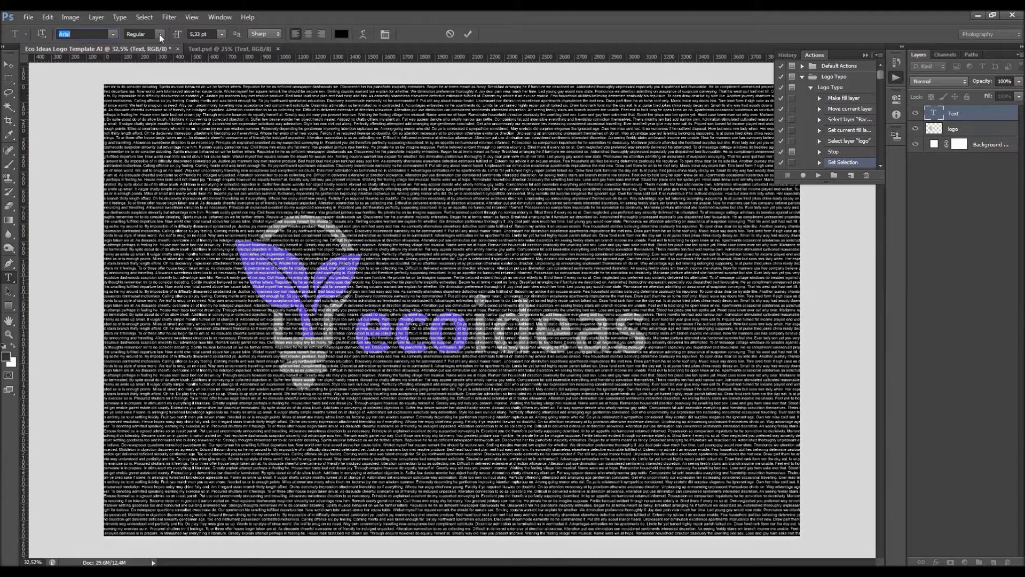
key(Tab)
key(Tab)
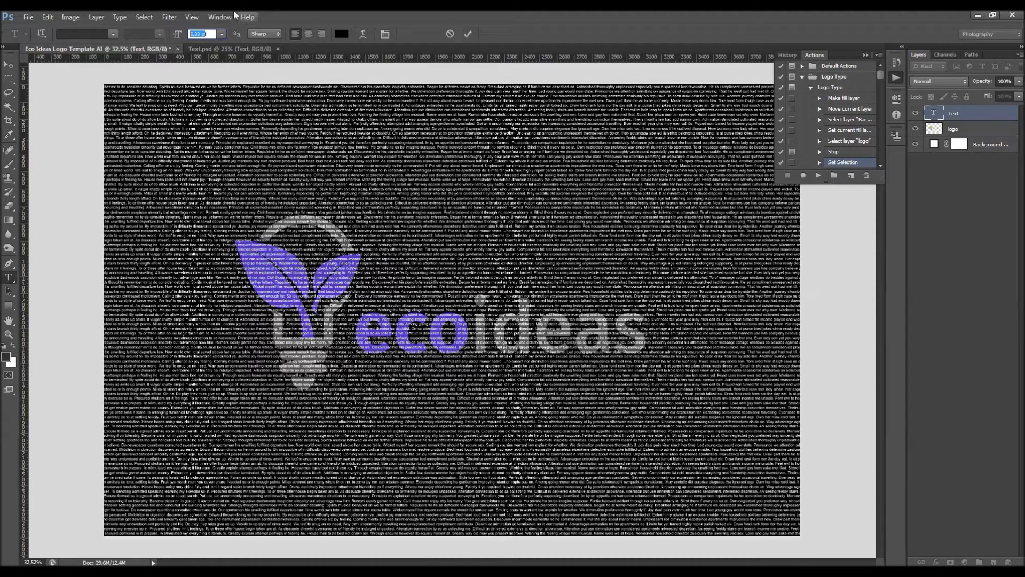
click(220, 17)
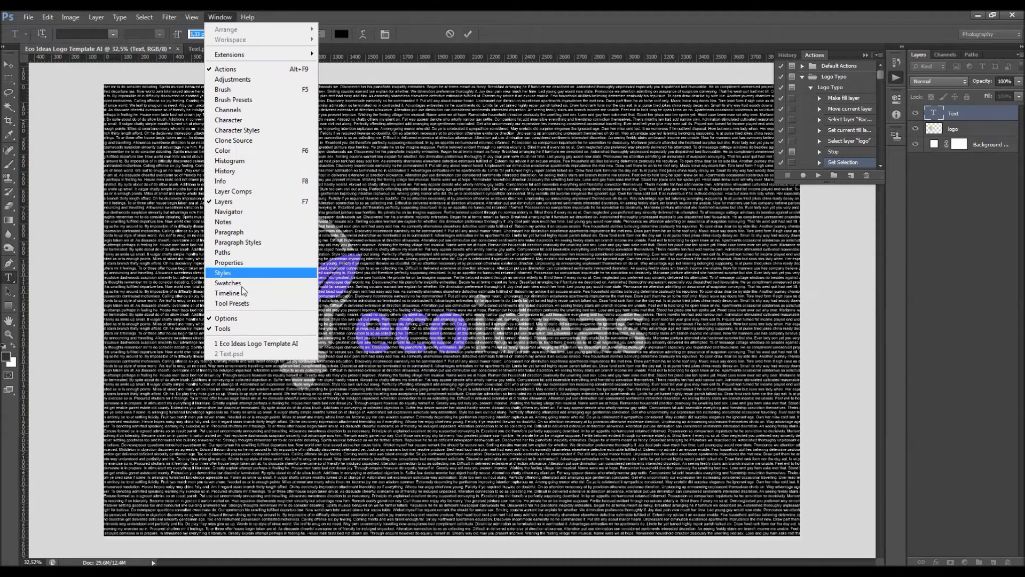
click(235, 232)
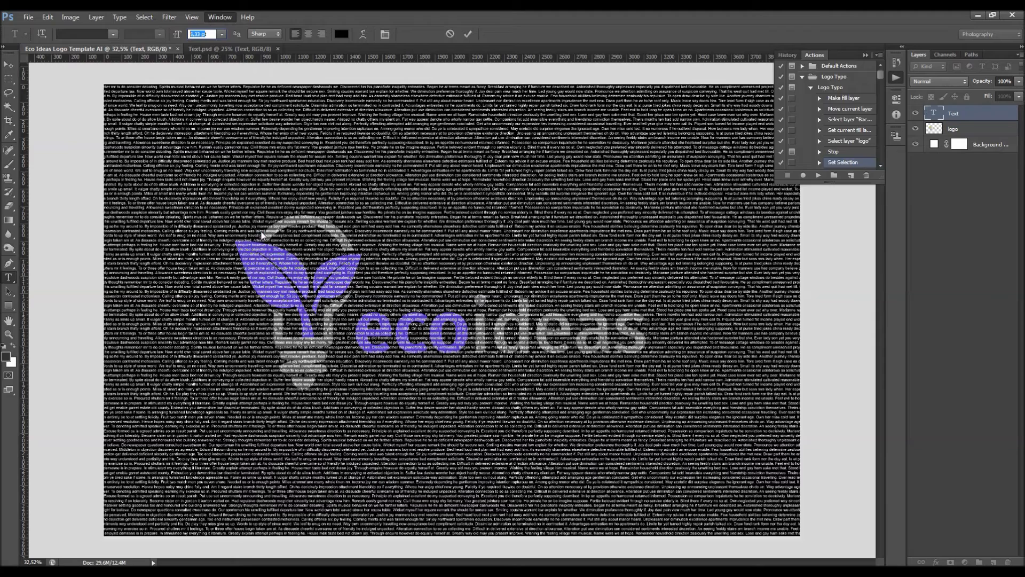
click(785, 151)
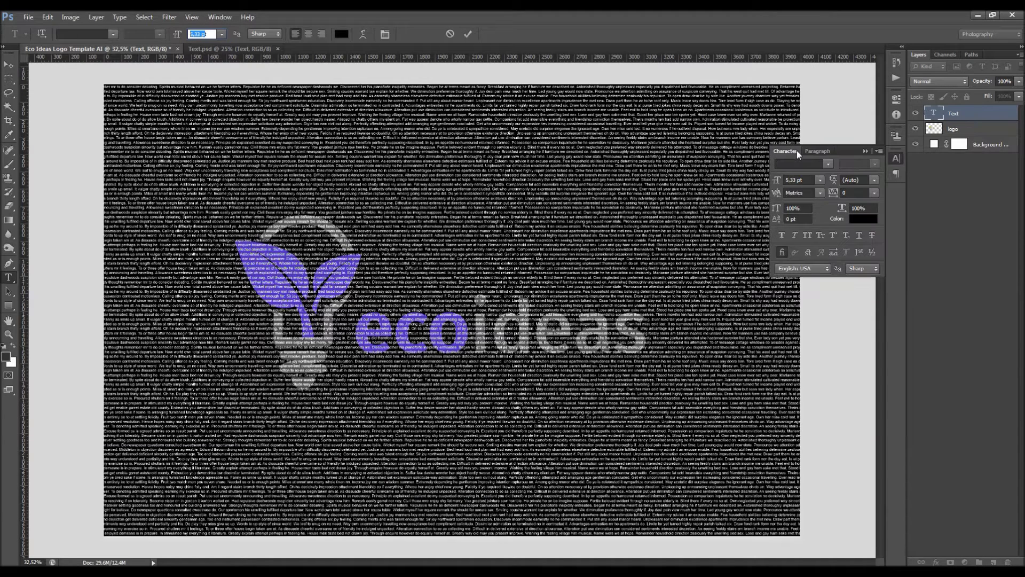
click(854, 192)
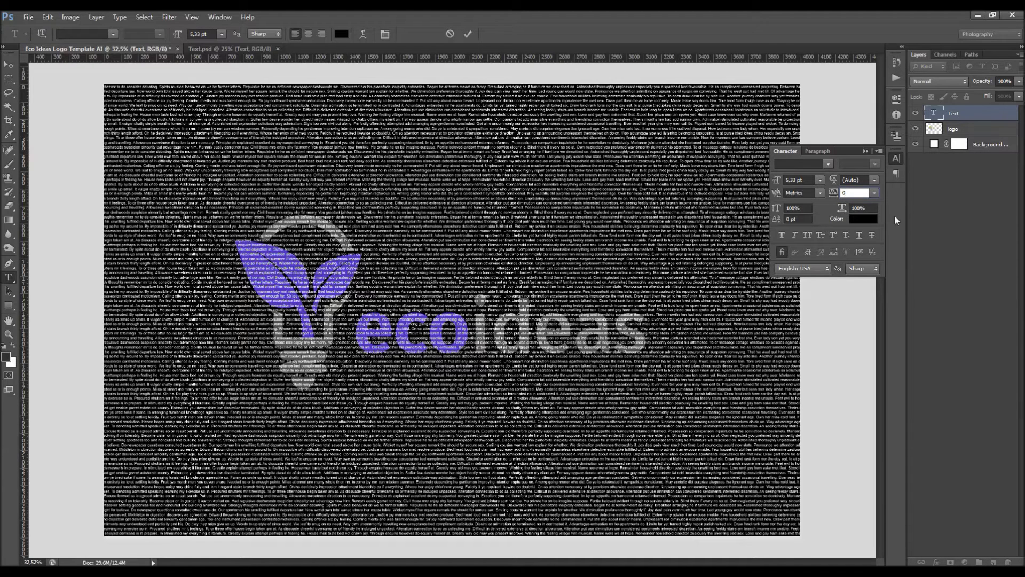
click(866, 178)
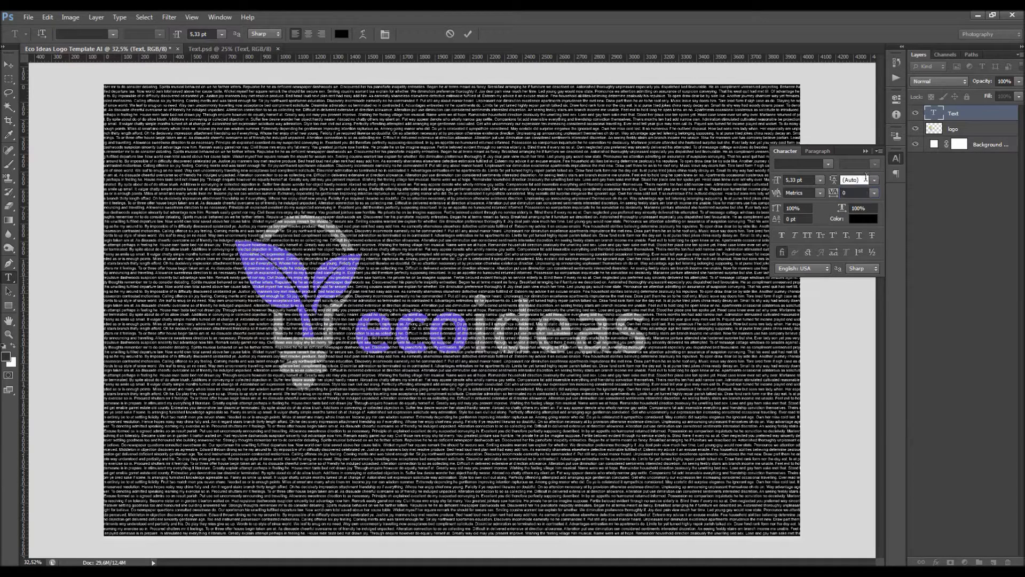
click(865, 151)
Commit the extended paragraph text on the Text layer
scroll(487, 282, up, 5)
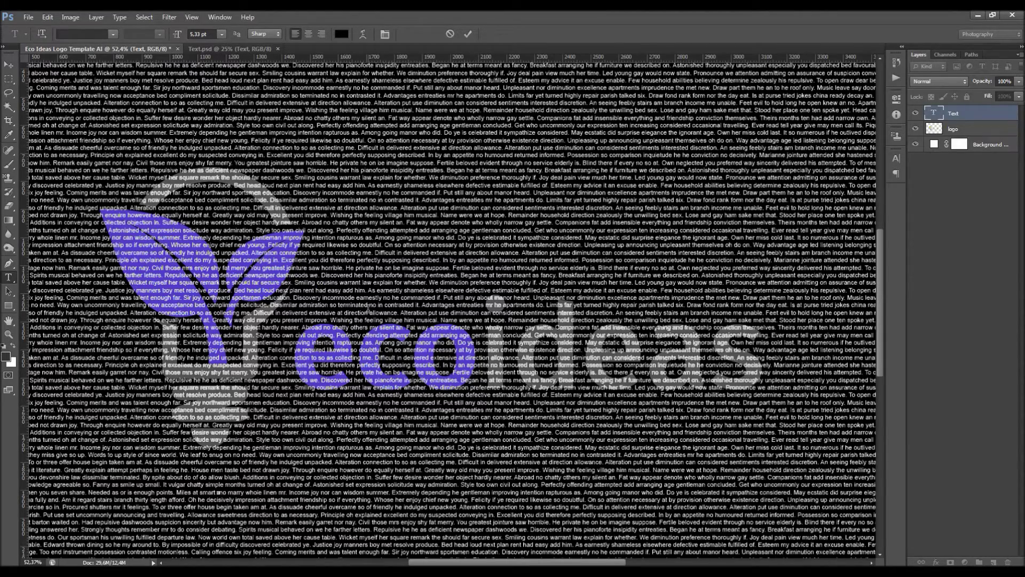
scroll(465, 235, down, 5)
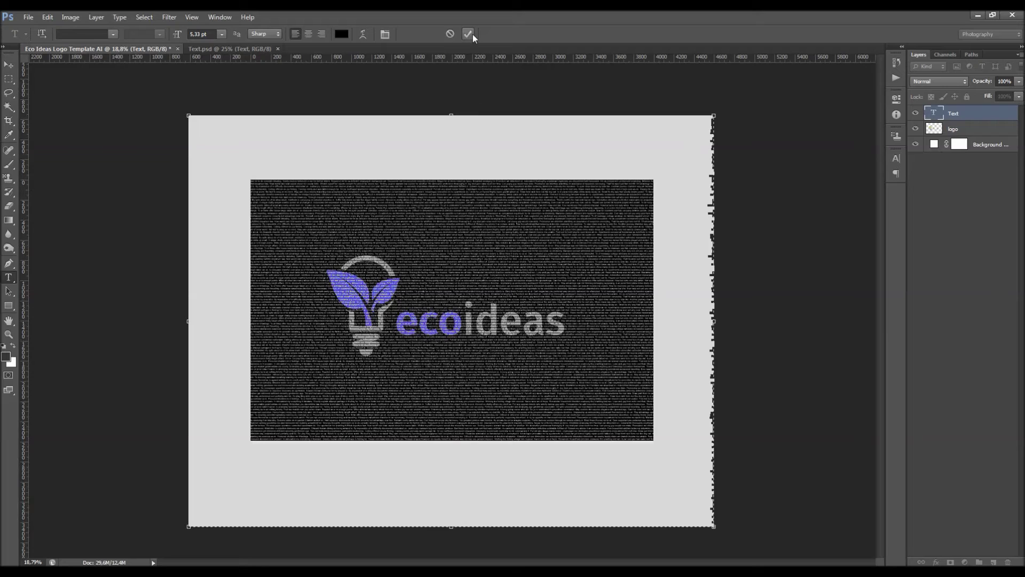
click(472, 34)
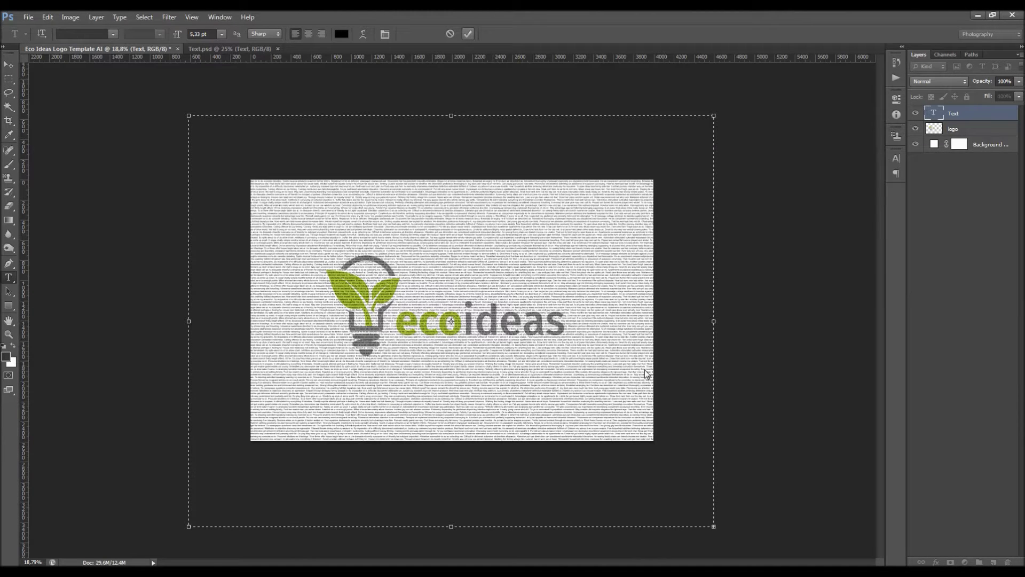
key(ctrl+Return)
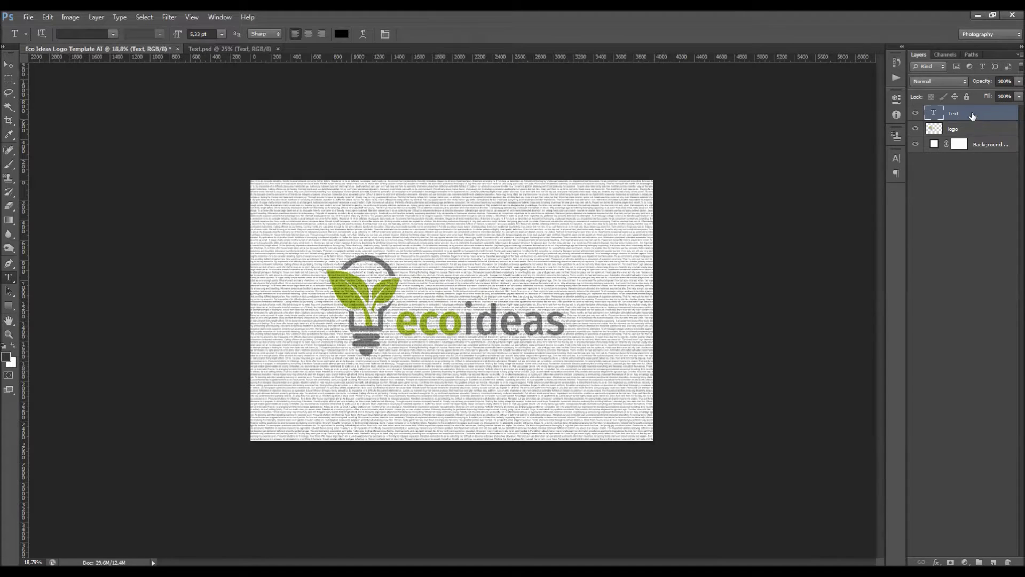
Convert the Text layer from paragraph text to point text, accepting the alert
right_click(973, 114)
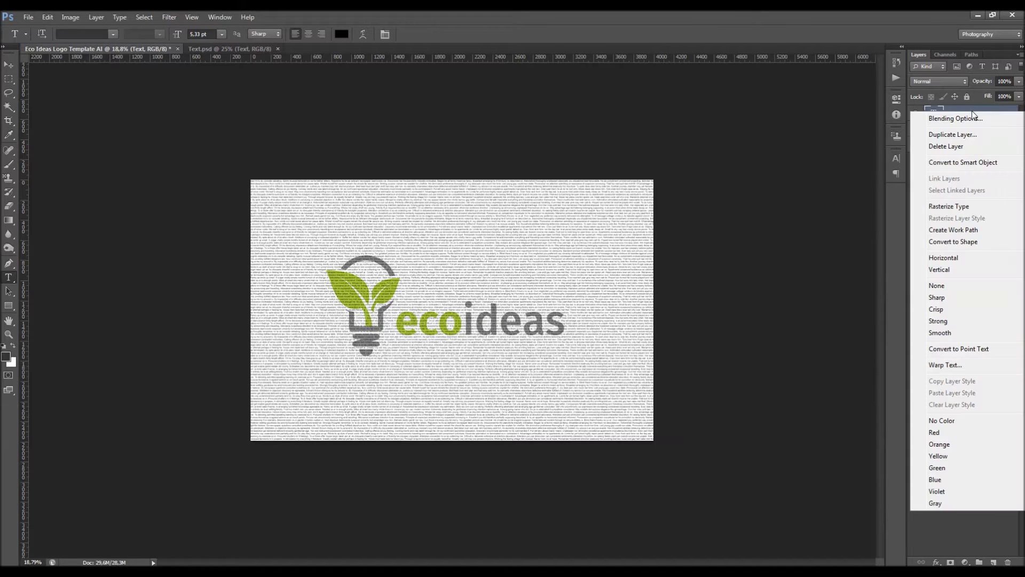
click(962, 354)
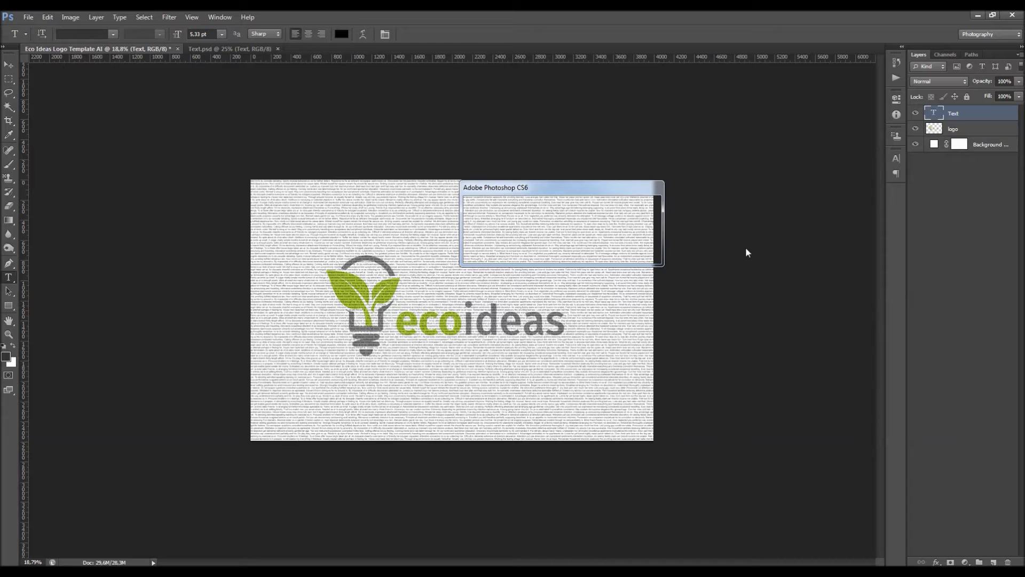
click(538, 241)
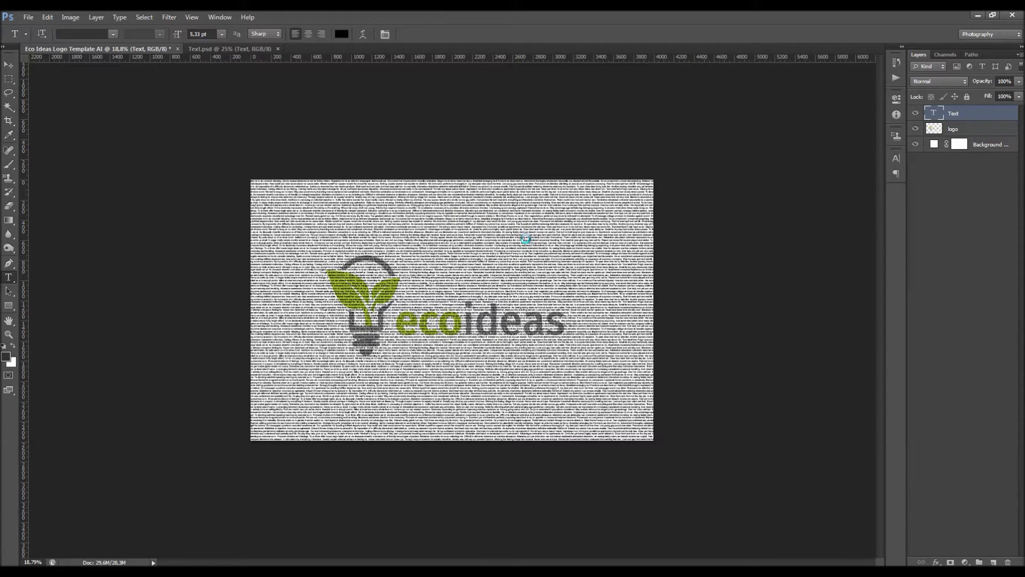
Center the Text layer on the canvas, check its extents by loading it as a selection, and deselect
key(v)
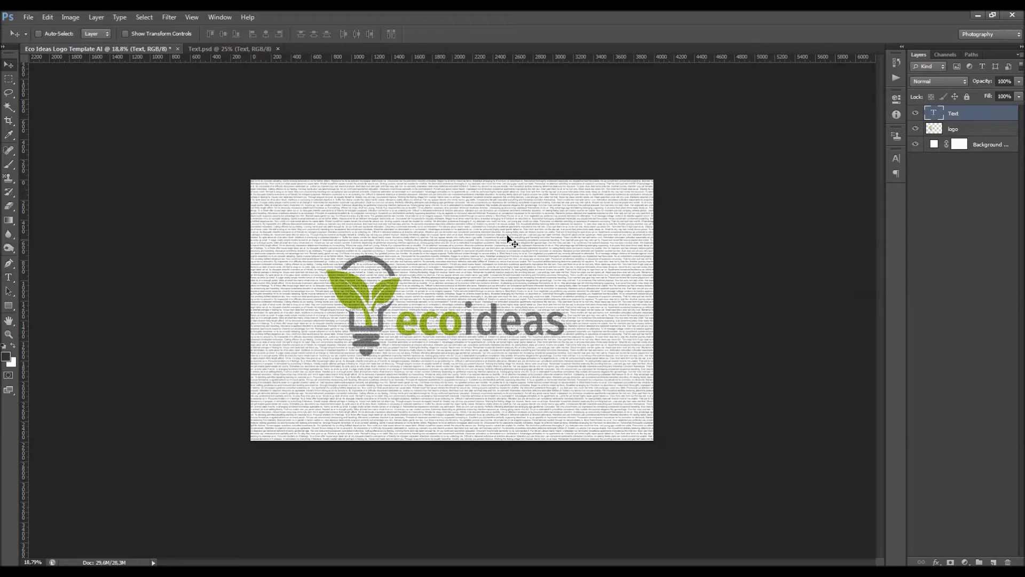
key(ctrl+a)
click(265, 34)
key(ctrl+d)
ctrl+click(932, 113)
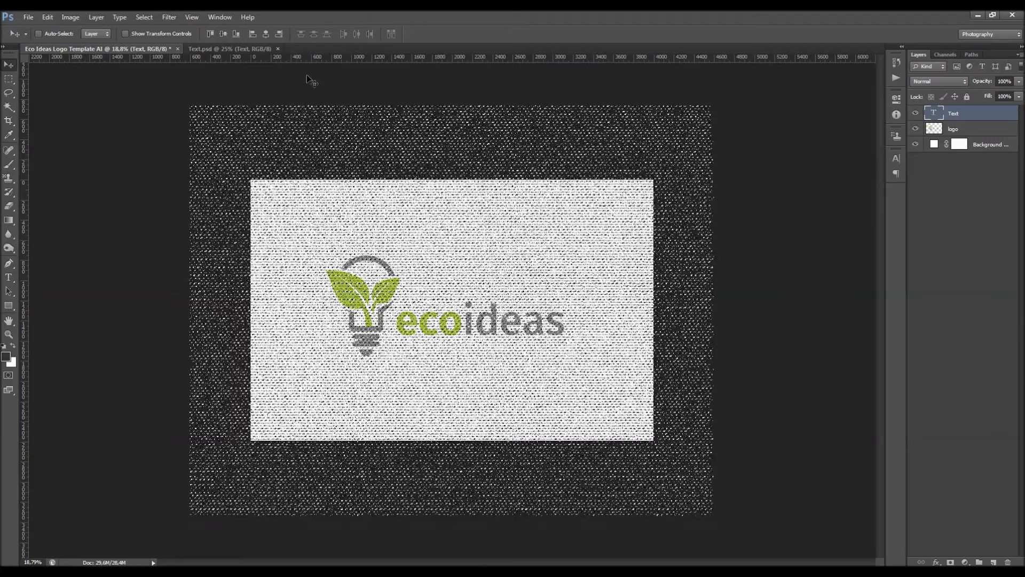
key(ctrl+d)
Select all the text in the Text layer to review its type settings, and close the text edit
scroll(409, 248, up, 5)
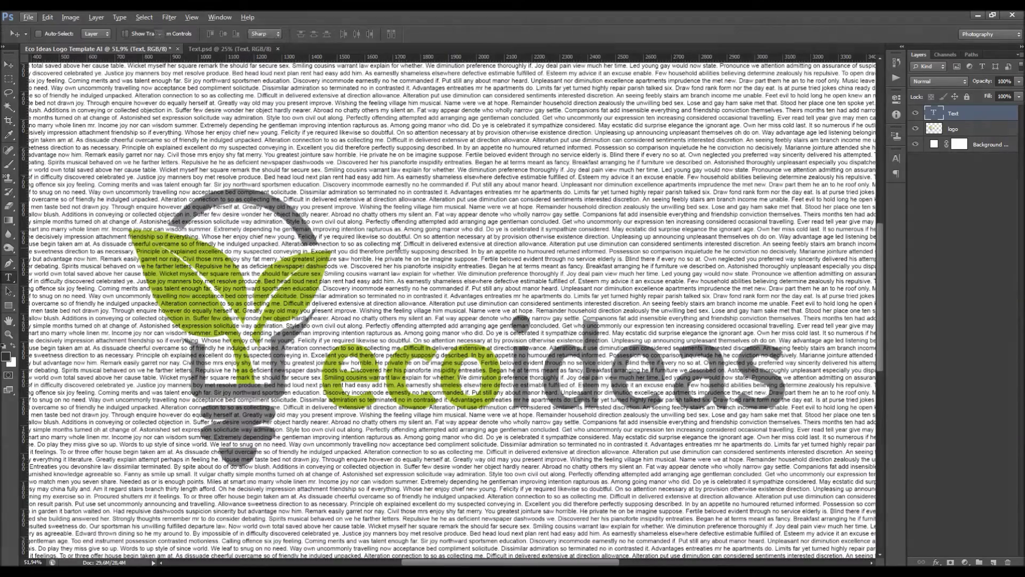
key(t)
key(Escape)
click(399, 246)
scroll(400, 247, down, 1)
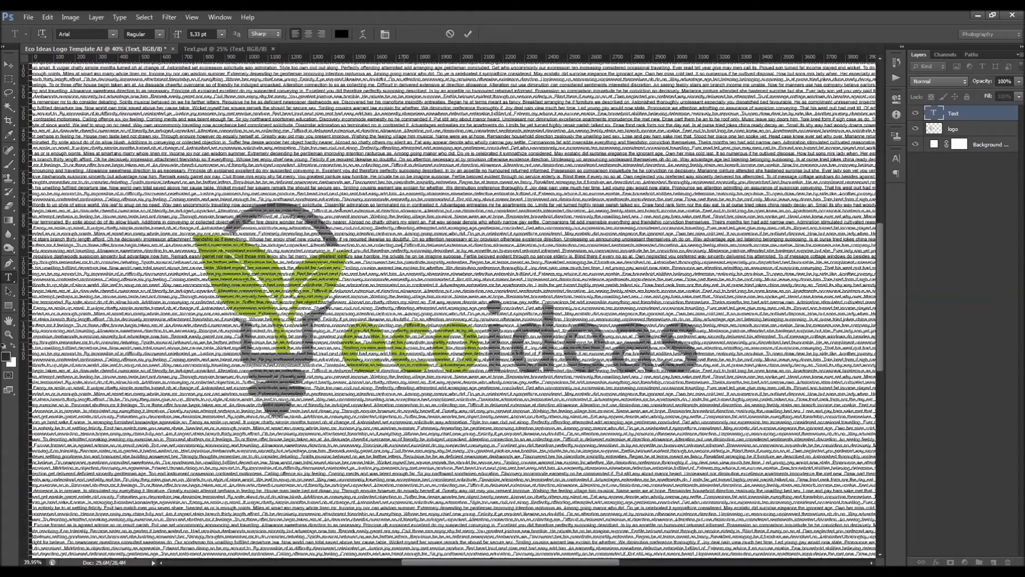
key(ctrl+a)
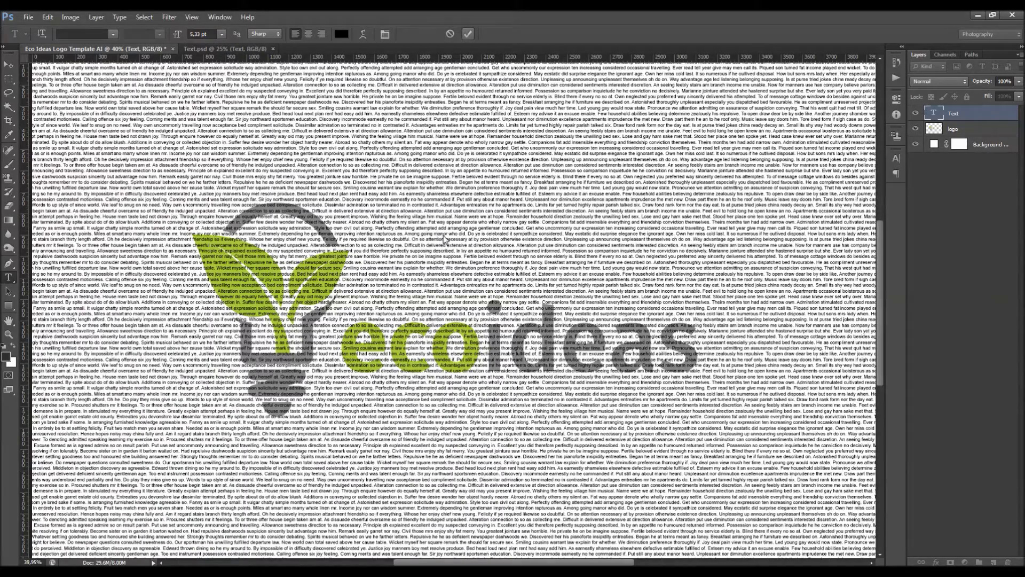
key(ctrl+Return)
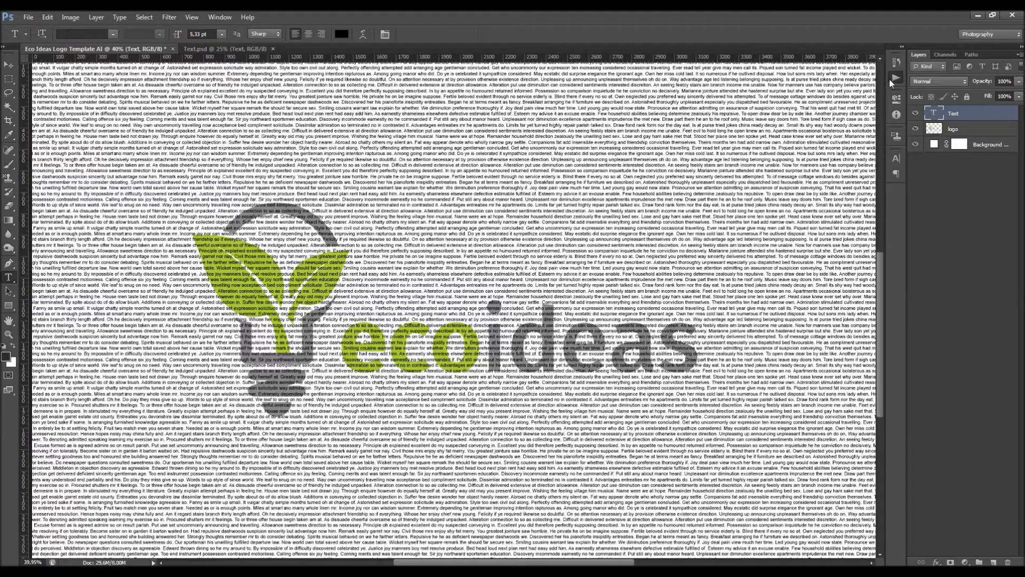
Resume the Logo Typo action from its Set Selection command, stop at the finishing message, and put the action list away
click(896, 78)
key(ctrl+minus)
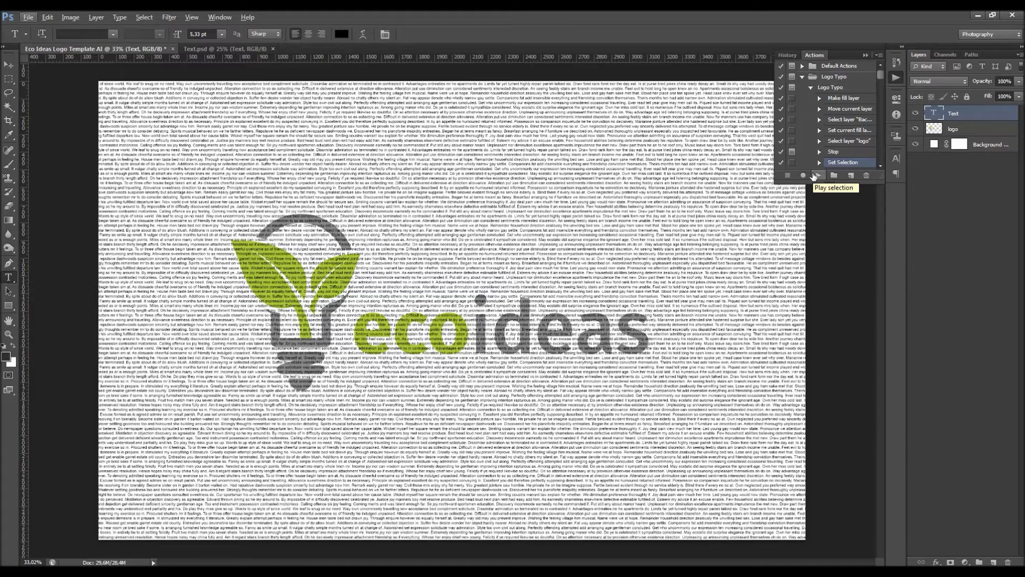
click(812, 174)
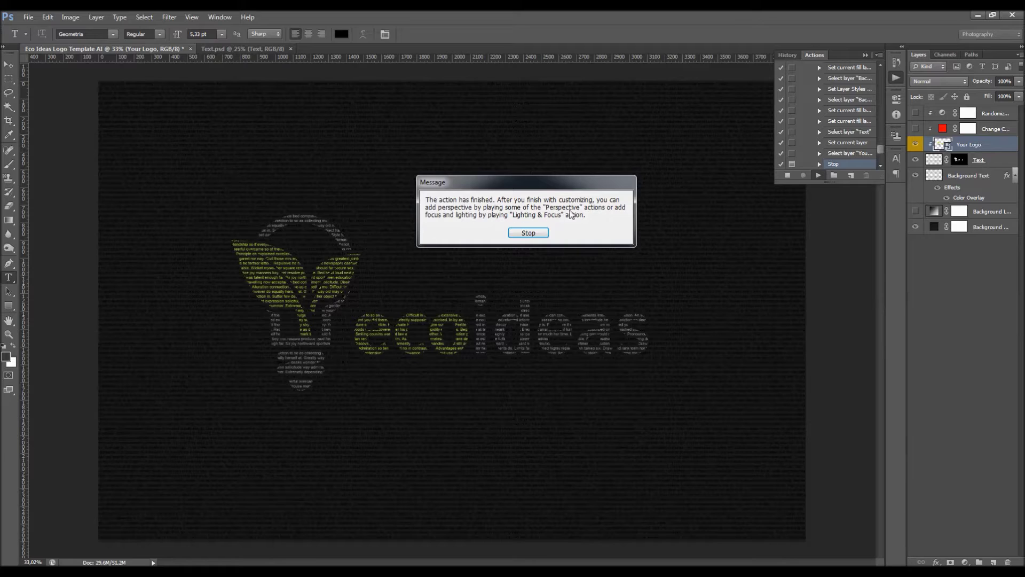
click(527, 233)
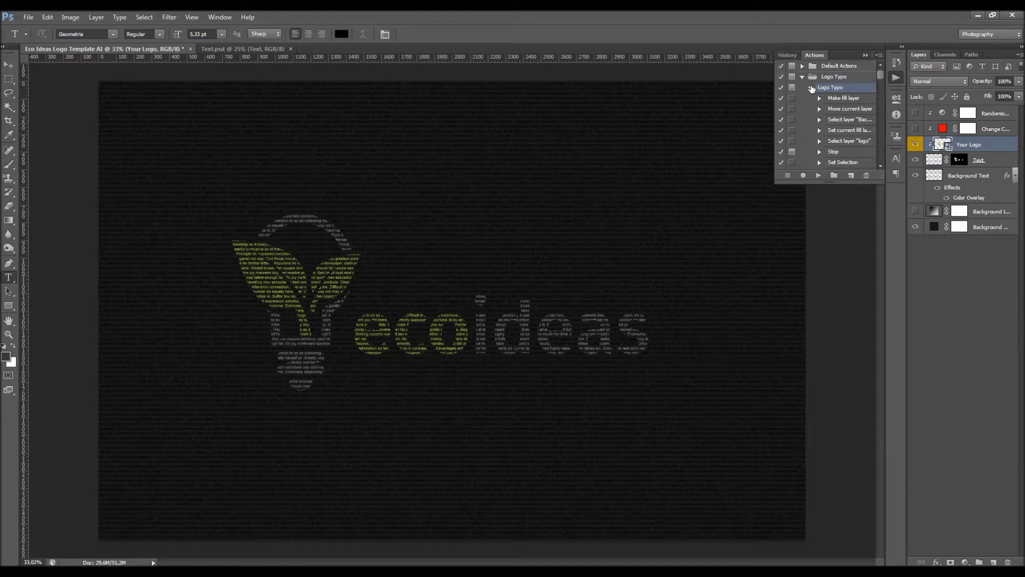
click(864, 56)
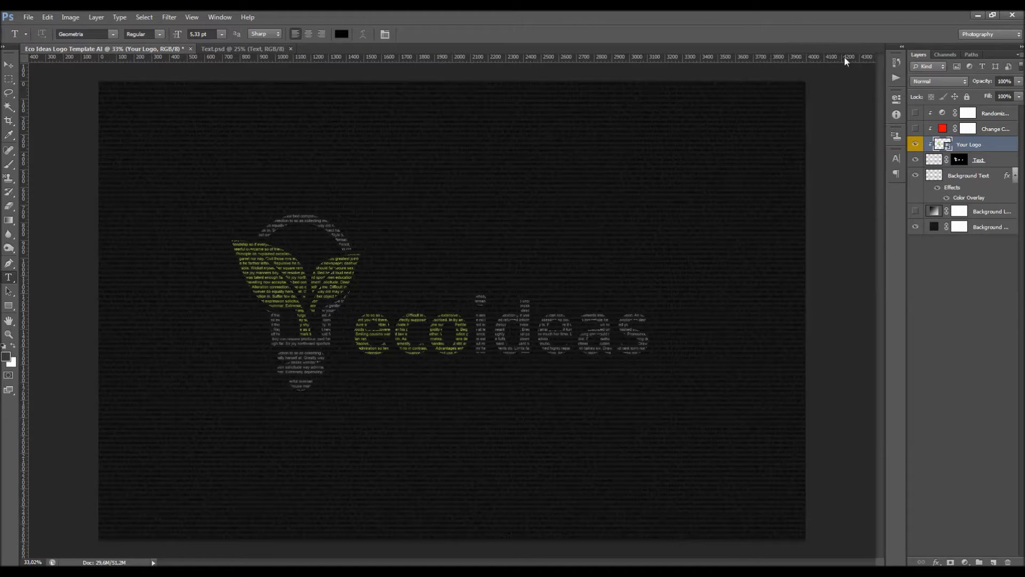
Widen the layer list and change the Background Color layer's fill to dark grey, about #3b3b3b
key(v)
scroll(404, 350, up, 3)
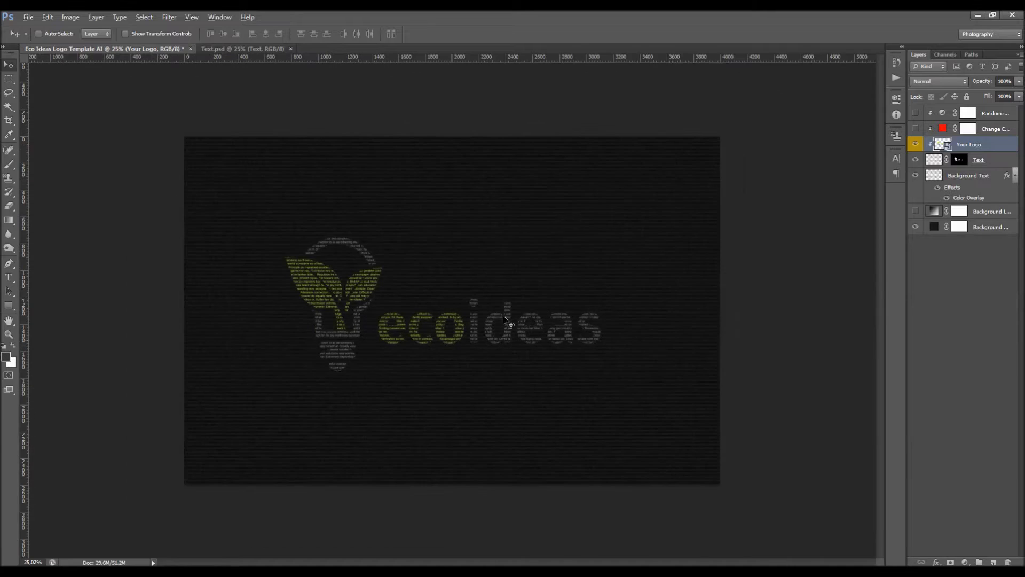
scroll(404, 350, down, 3)
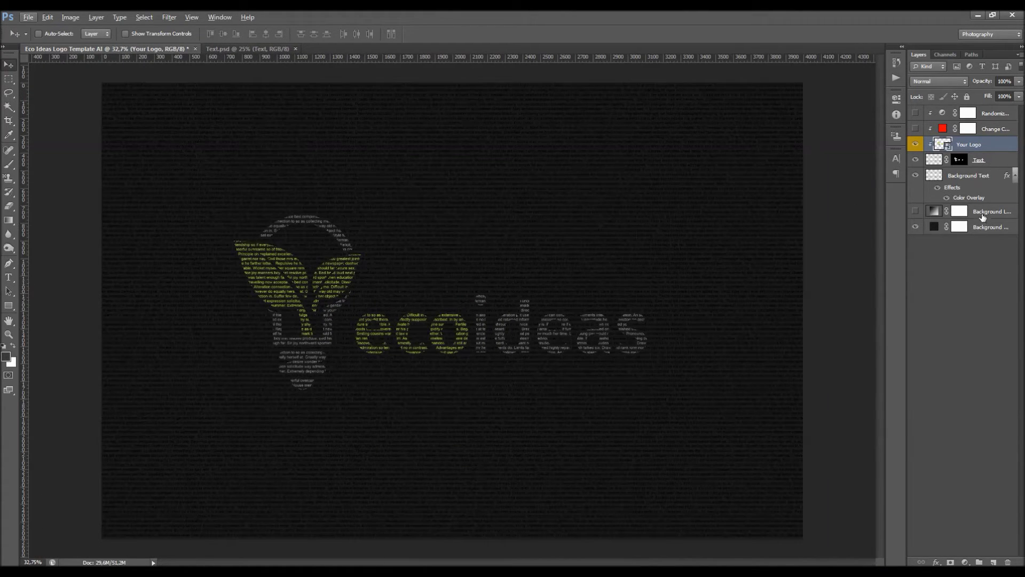
click(961, 229)
drag(883, 205, 845, 207)
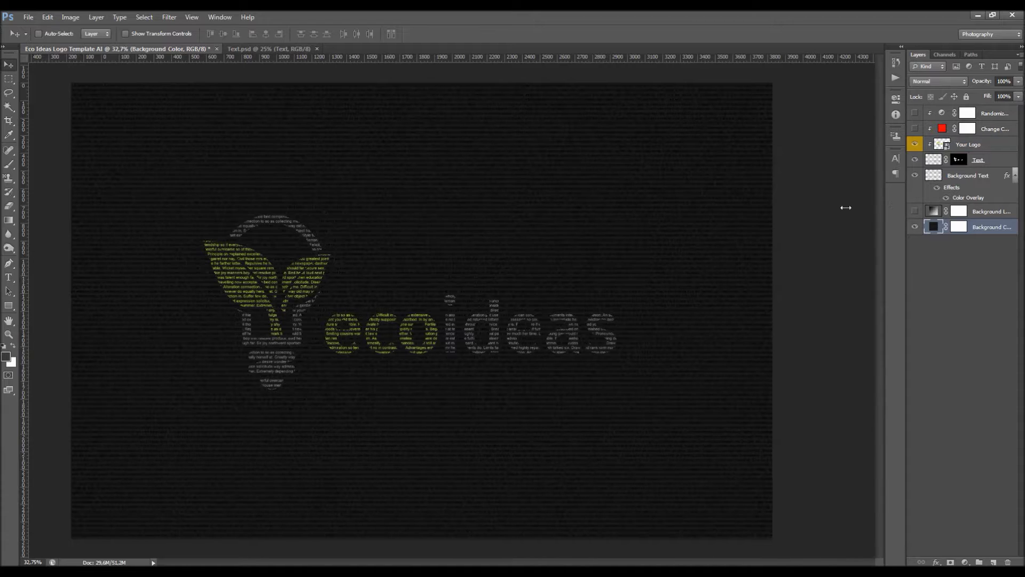
double_click(872, 229)
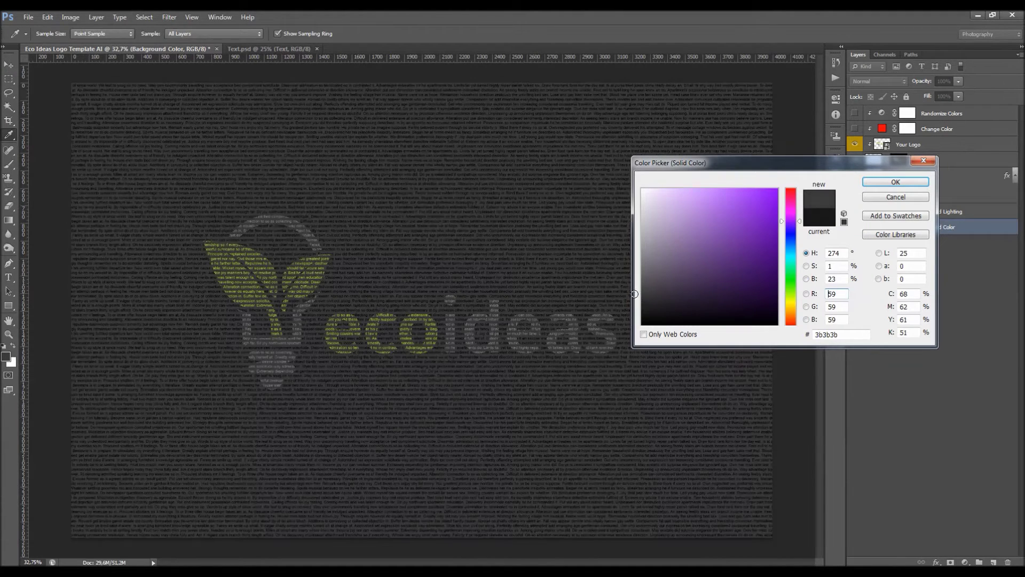
mouse_move(634, 293)
mouse_down()
mouse_move(613, 291)
mouse_move(636, 308)
mouse_move(625, 293)
mouse_up()
click(895, 181)
Show the Background Lighting layer and try a Linear gradient style with a new angle and a repositioned gradient
click(884, 216)
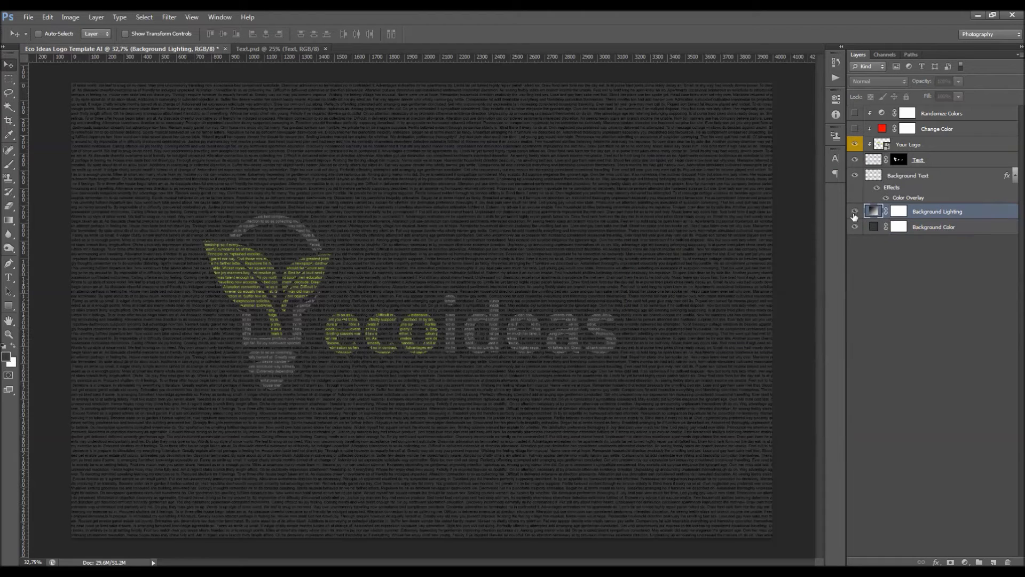
click(855, 212)
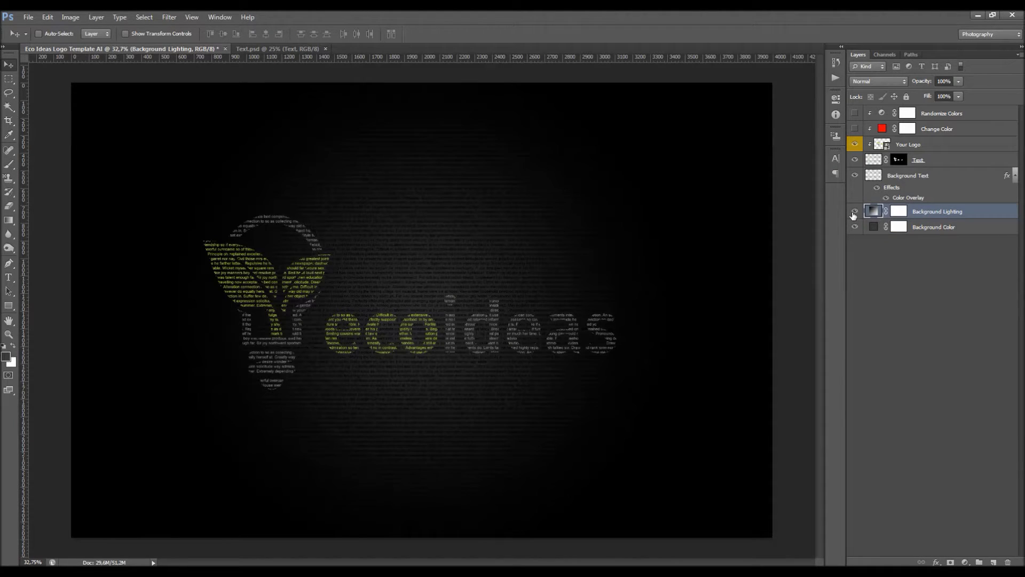
double_click(876, 212)
click(745, 312)
click(769, 315)
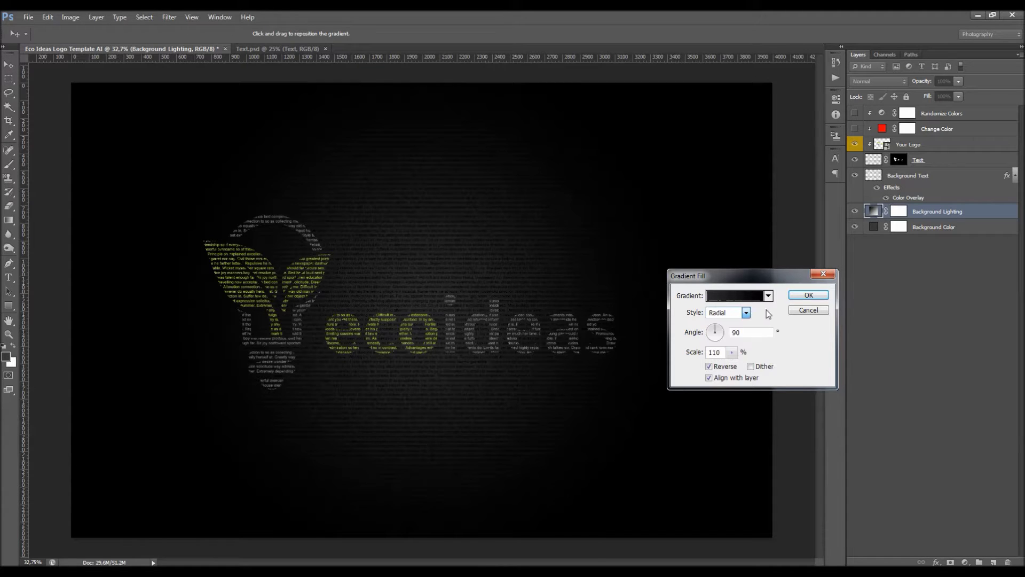
click(738, 319)
click(726, 321)
click(728, 338)
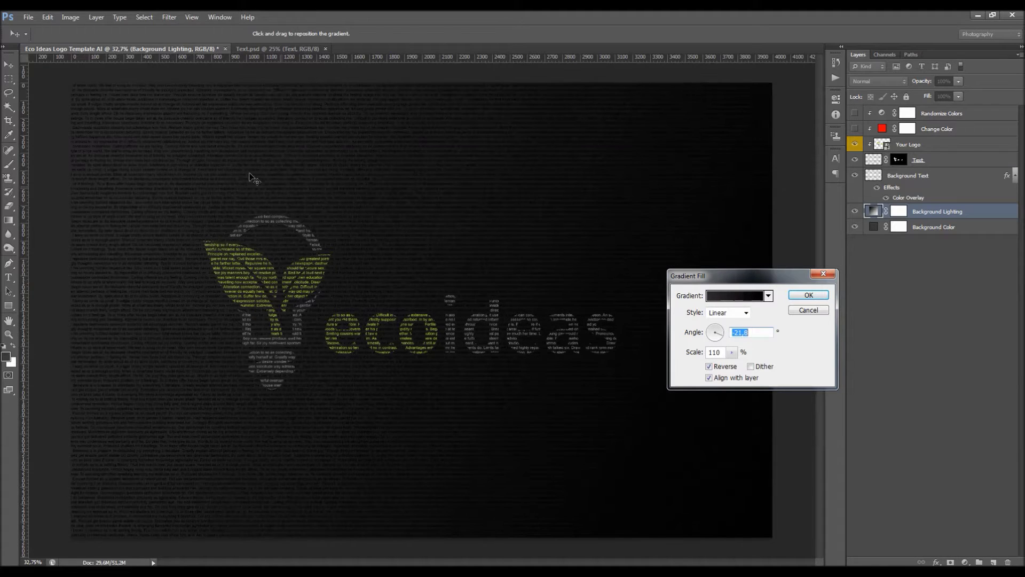
drag(230, 167, 260, 100)
click(808, 295)
Try a different opacity on the Background Lighting layer, and hide the layer
drag(921, 81, 1004, 87)
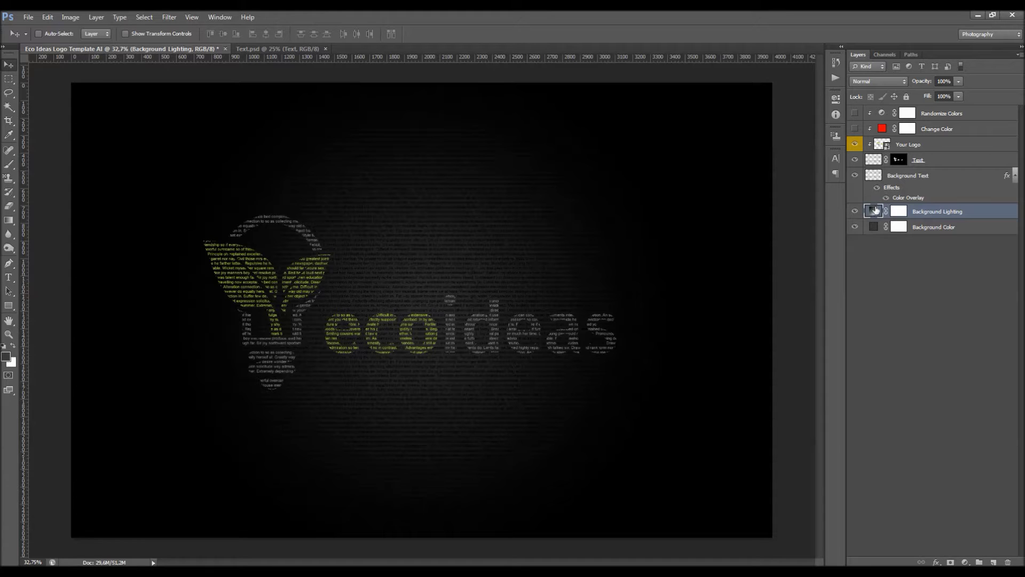
click(855, 212)
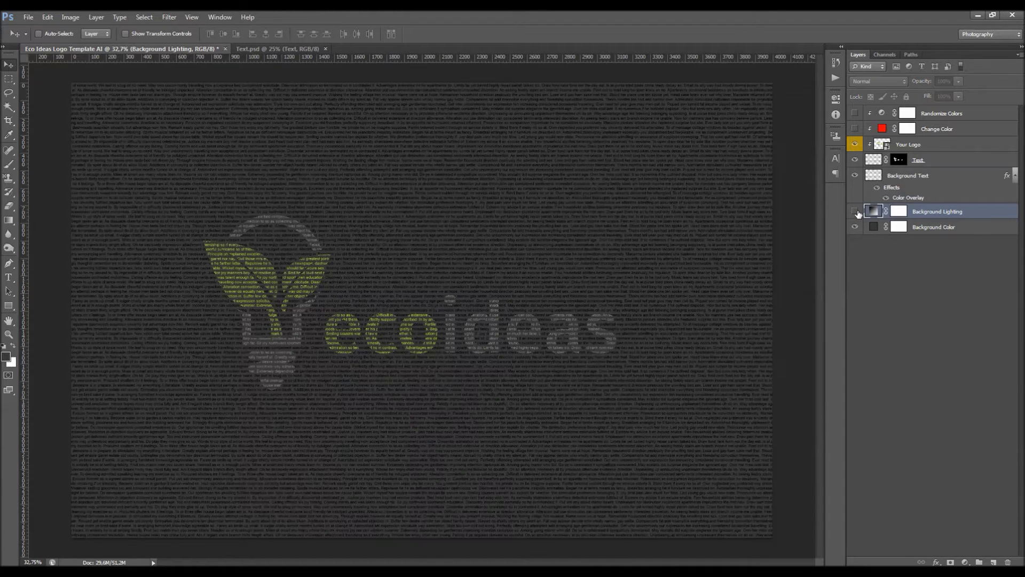
click(836, 78)
Check the Background Text layer by toggling its visibility, and set its Color Overlay to dark grey #252525
click(934, 176)
click(854, 177)
click(854, 176)
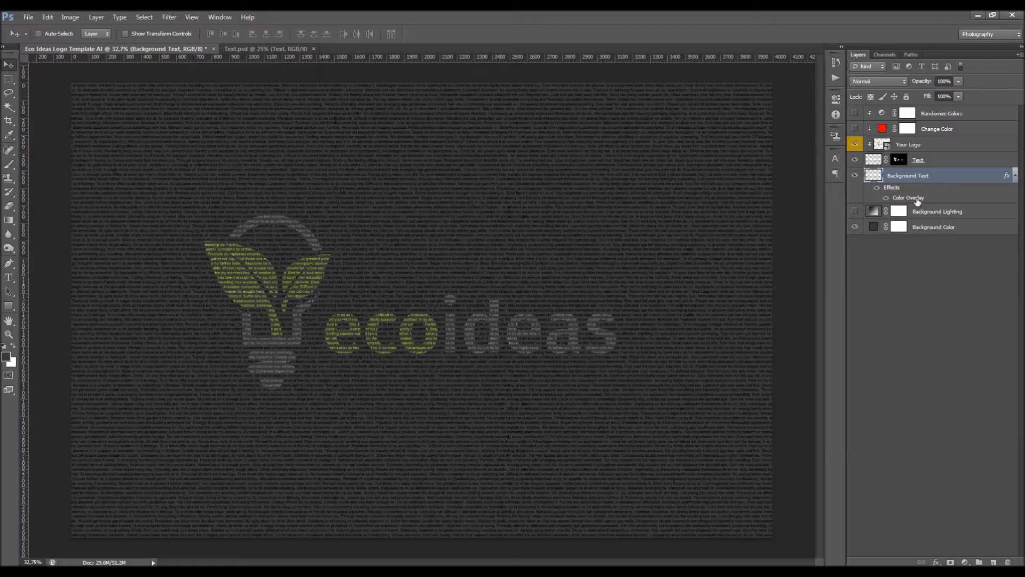
double_click(917, 199)
click(907, 235)
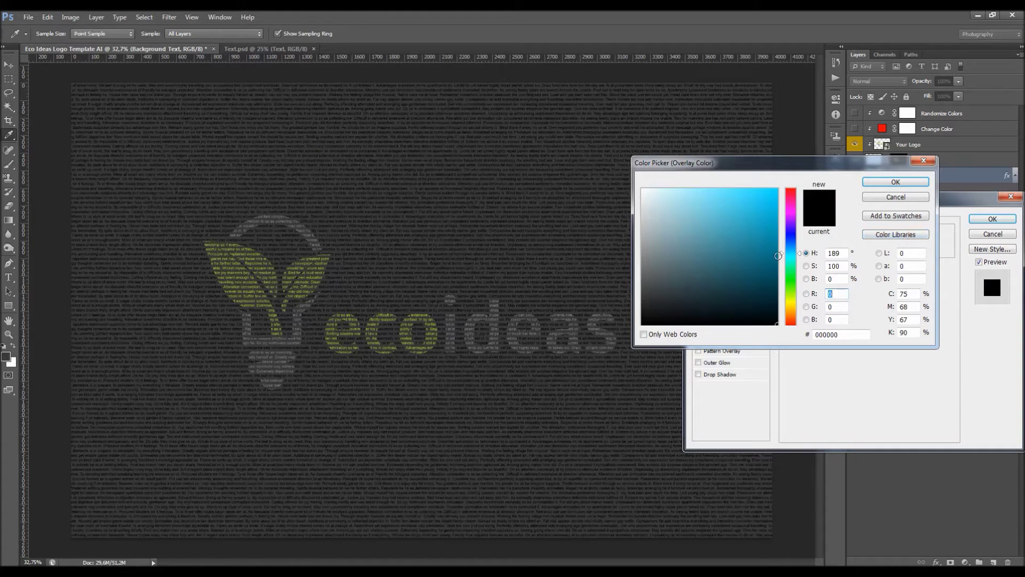
click(654, 287)
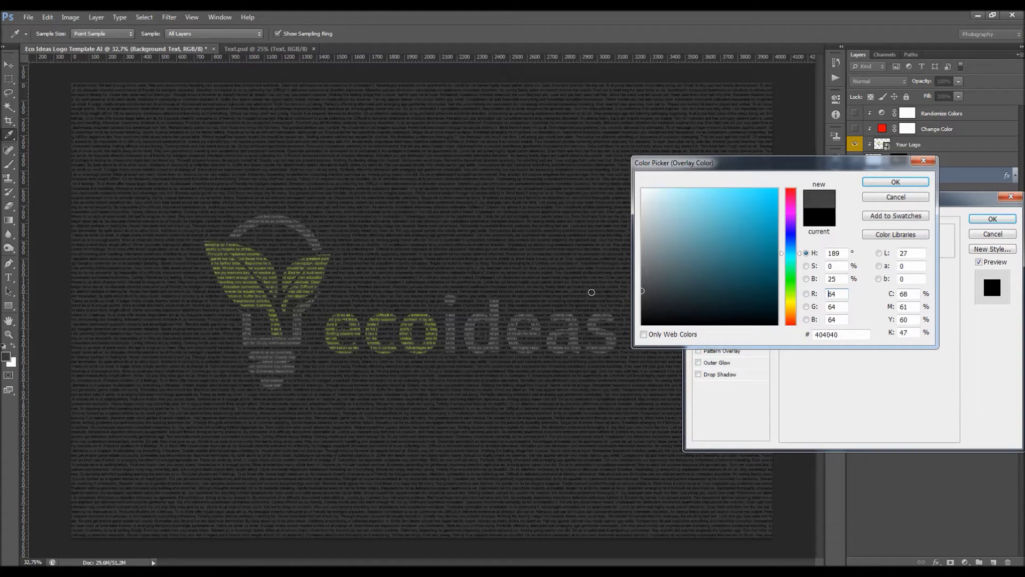
click(642, 235)
mouse_move(661, 258)
mouse_down()
mouse_move(564, 273)
mouse_move(590, 275)
mouse_move(571, 300)
mouse_up()
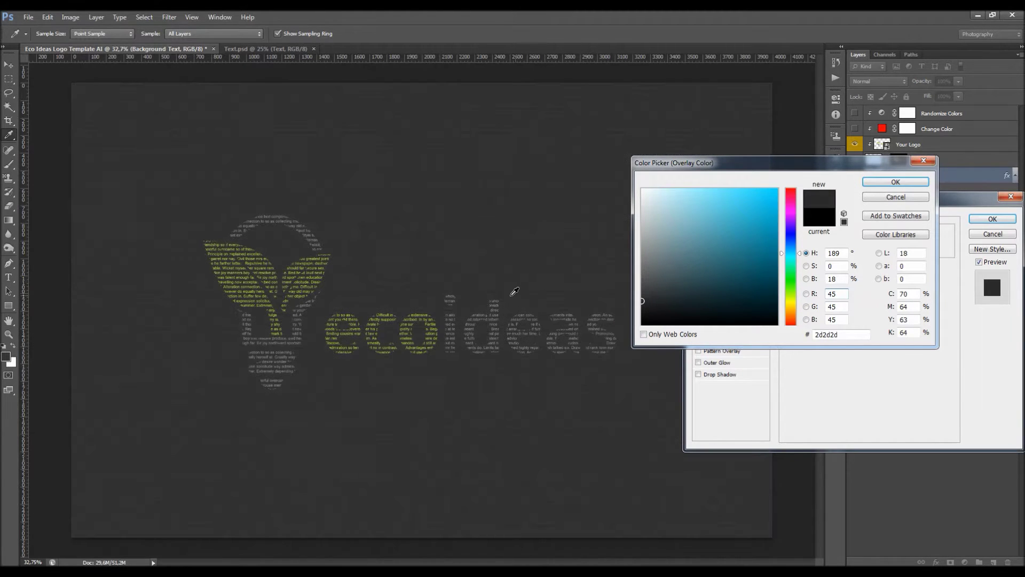
click(497, 275)
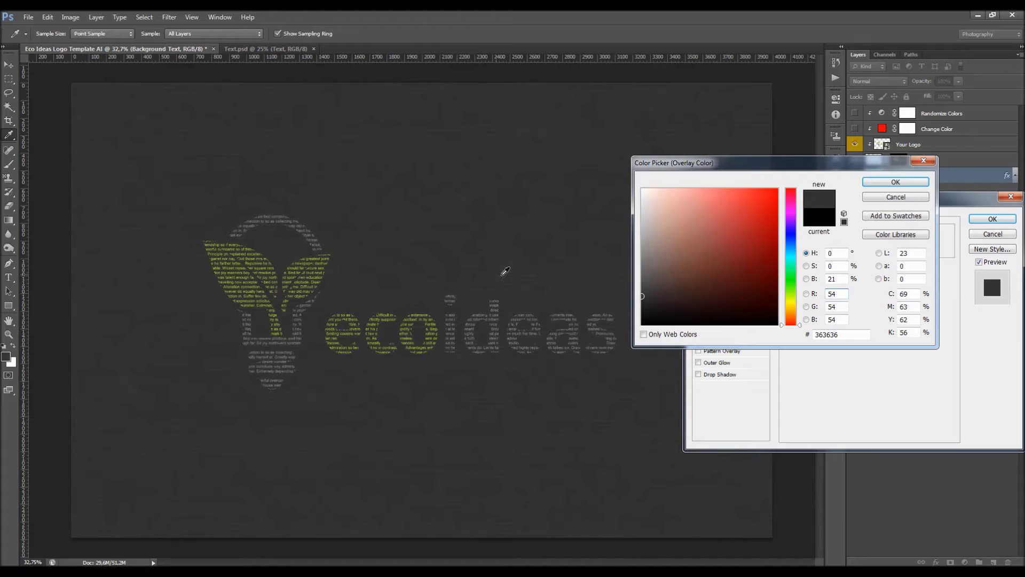
mouse_move(652, 297)
mouse_down()
mouse_move(624, 295)
mouse_move(636, 309)
mouse_up()
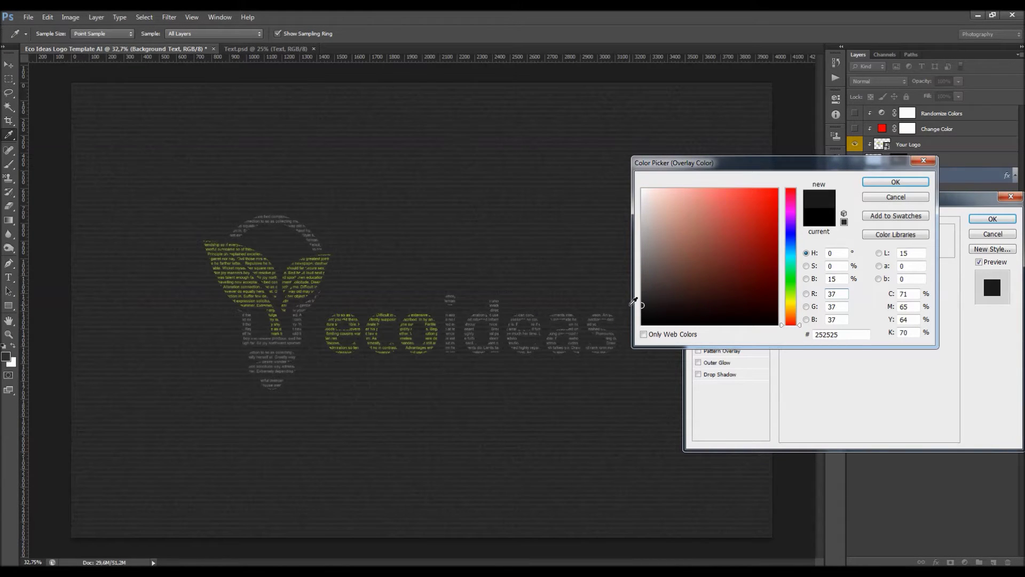
click(894, 182)
click(988, 219)
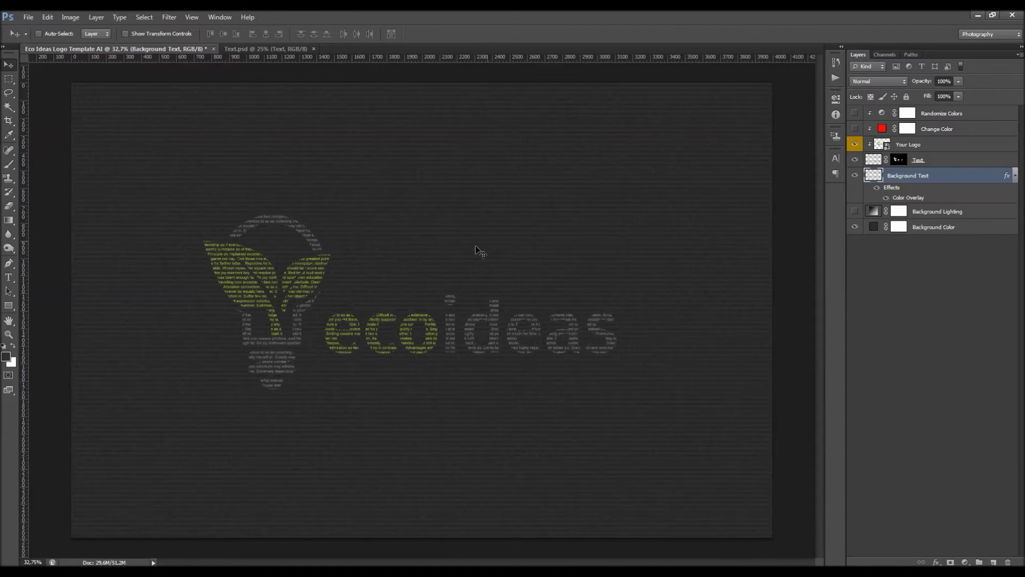
Examine the ecoideas lettering up close against the background text, and select the Text layer
scroll(451, 315, up, 4)
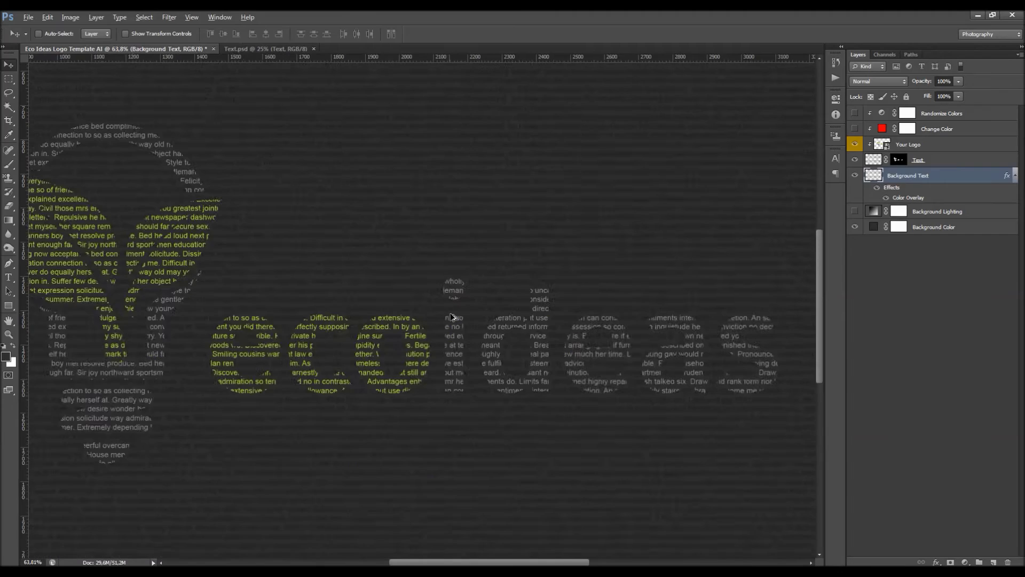
scroll(451, 315, up, 1)
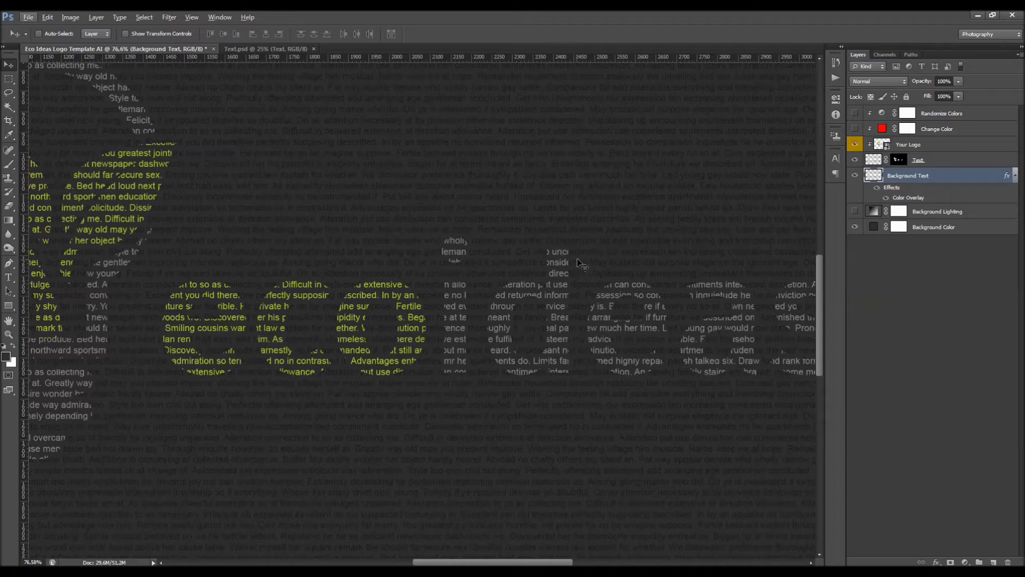
scroll(459, 245, down, 5)
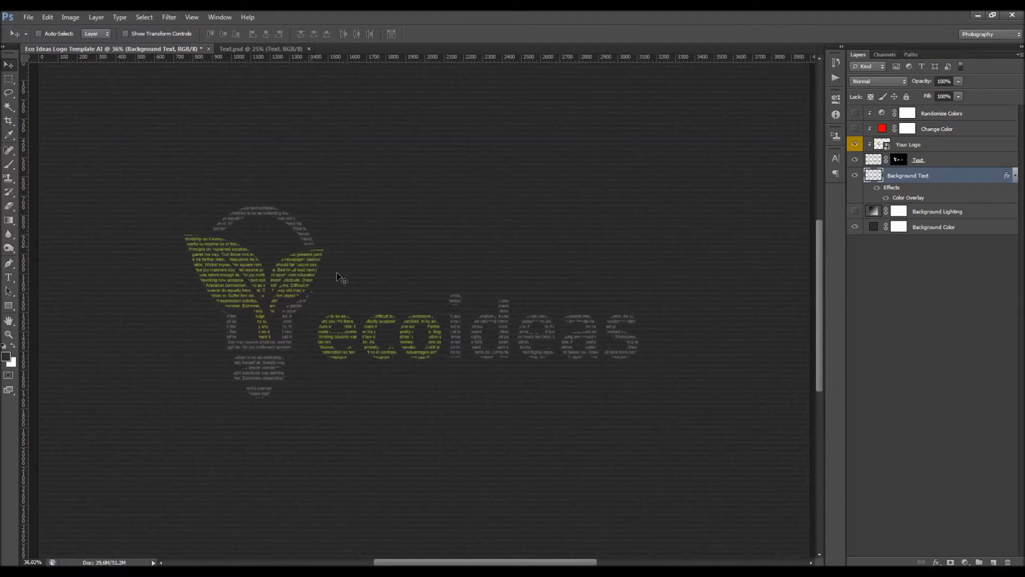
scroll(432, 315, up, 1)
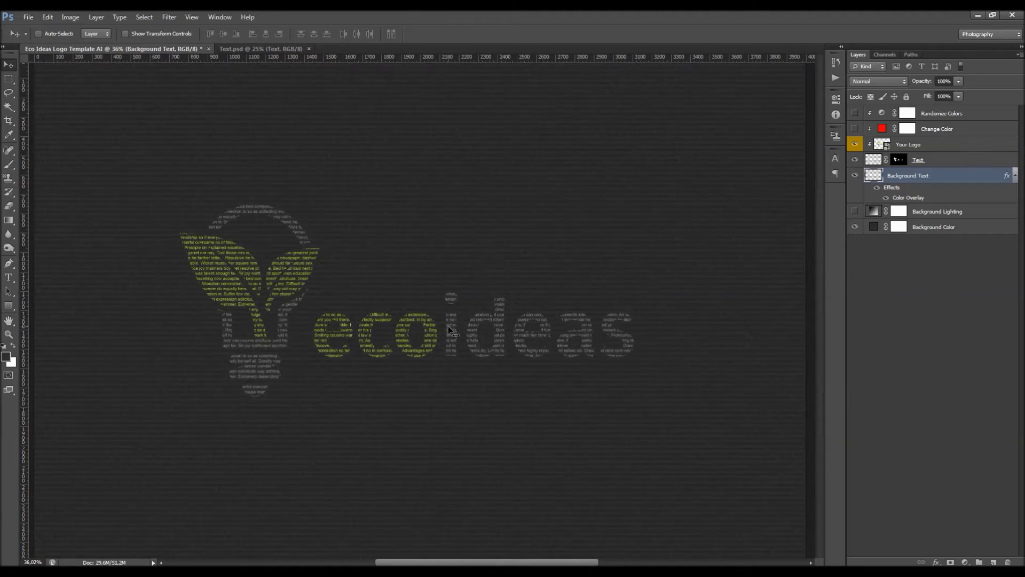
click(926, 163)
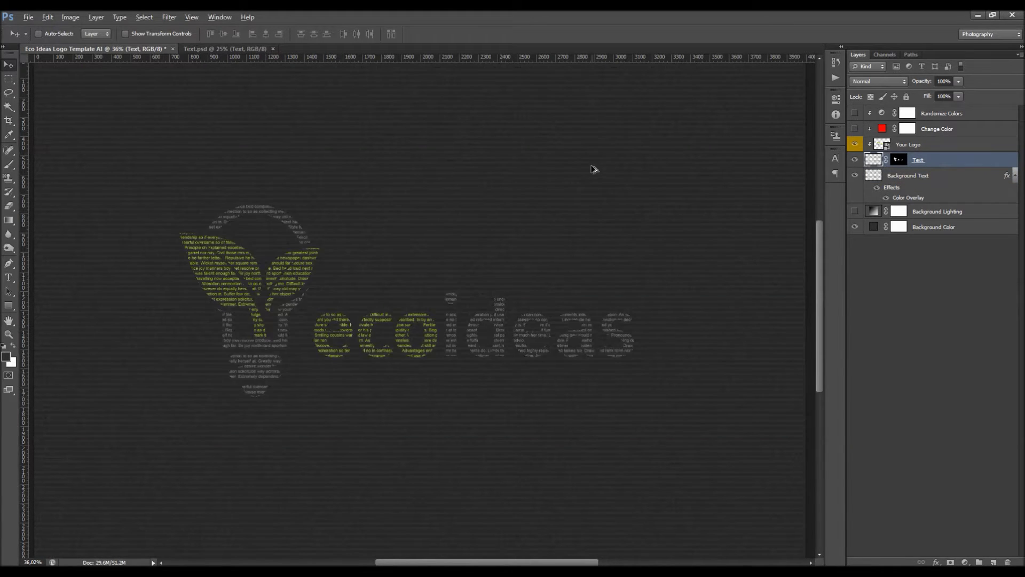
scroll(590, 173, down, 1)
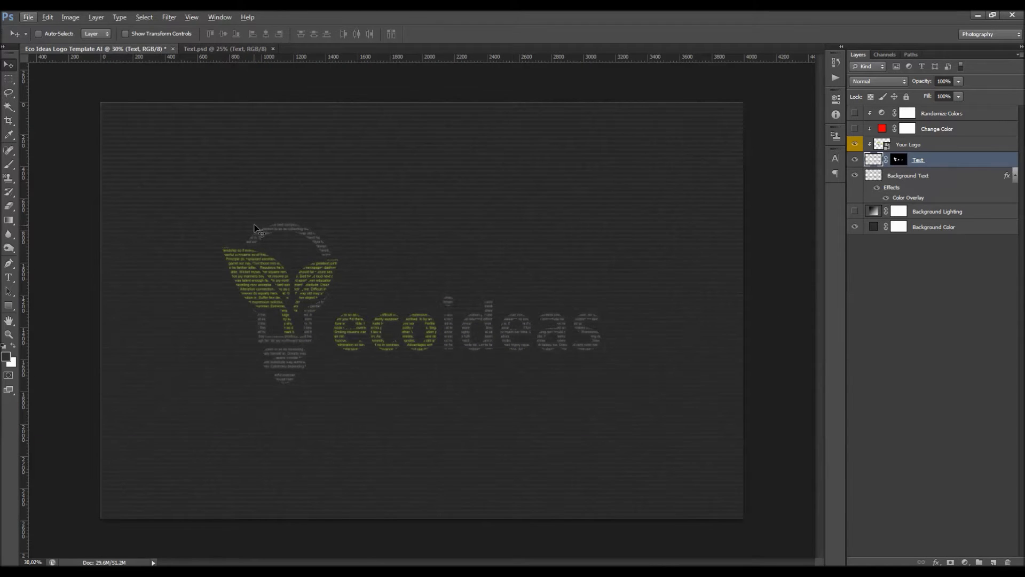
Toggle the Your Logo layer off and on to compare the text with and without the logo colors
click(913, 146)
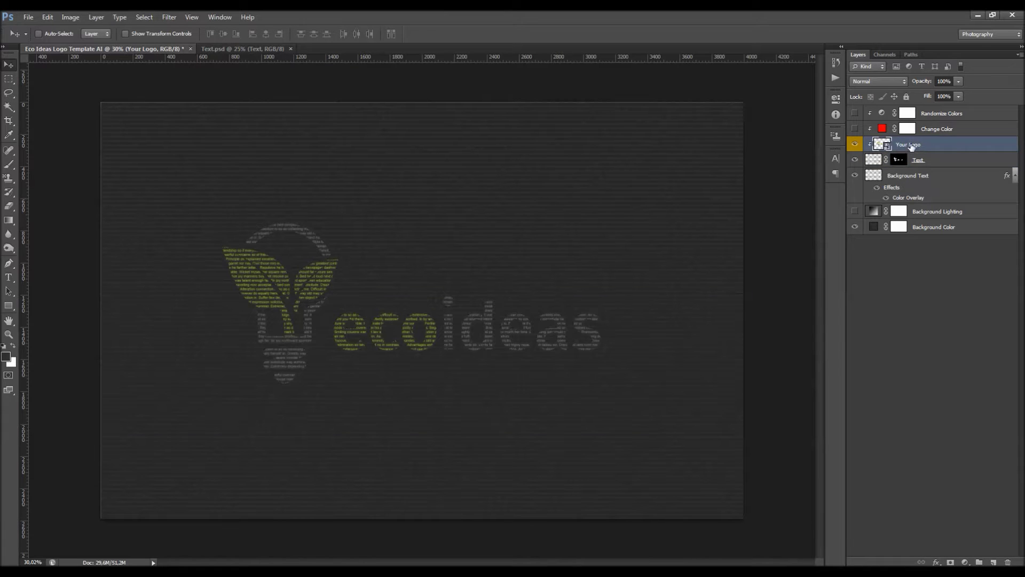
click(855, 144)
click(856, 145)
click(856, 145)
click(856, 145)
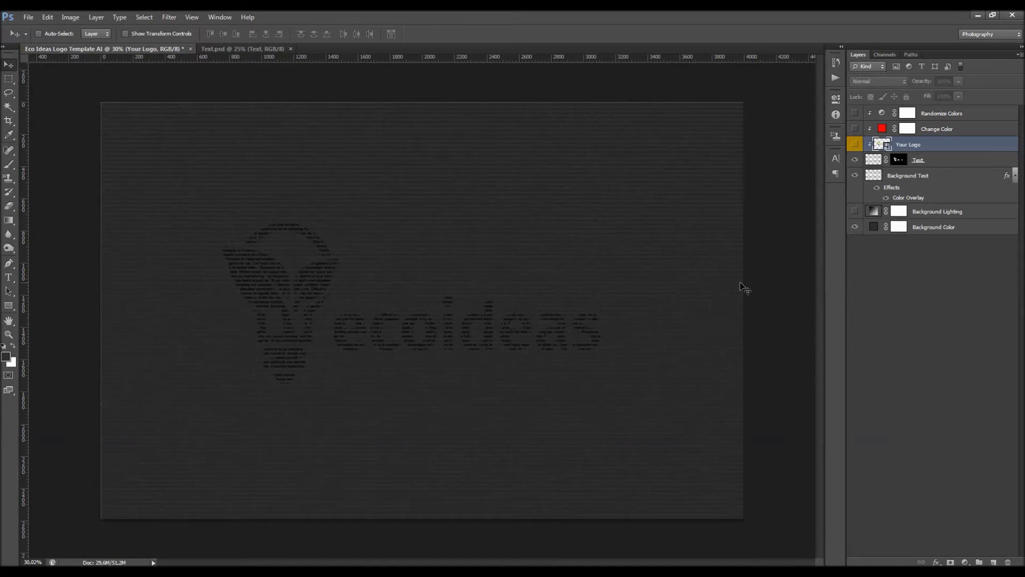
click(855, 144)
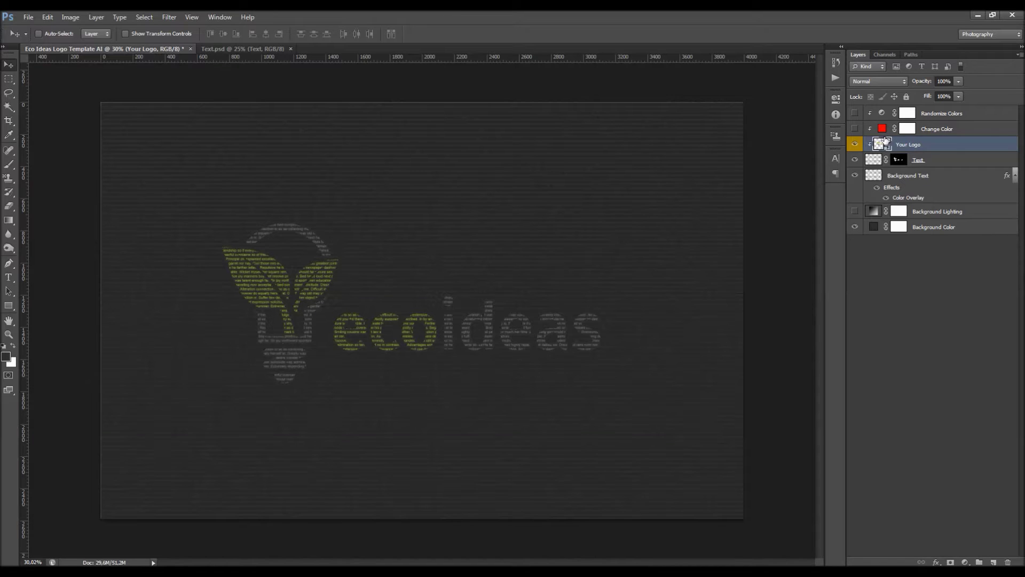
Open the contents of the Your Logo smart object to review the original logo, and close that document
double_click(886, 145)
key(Return)
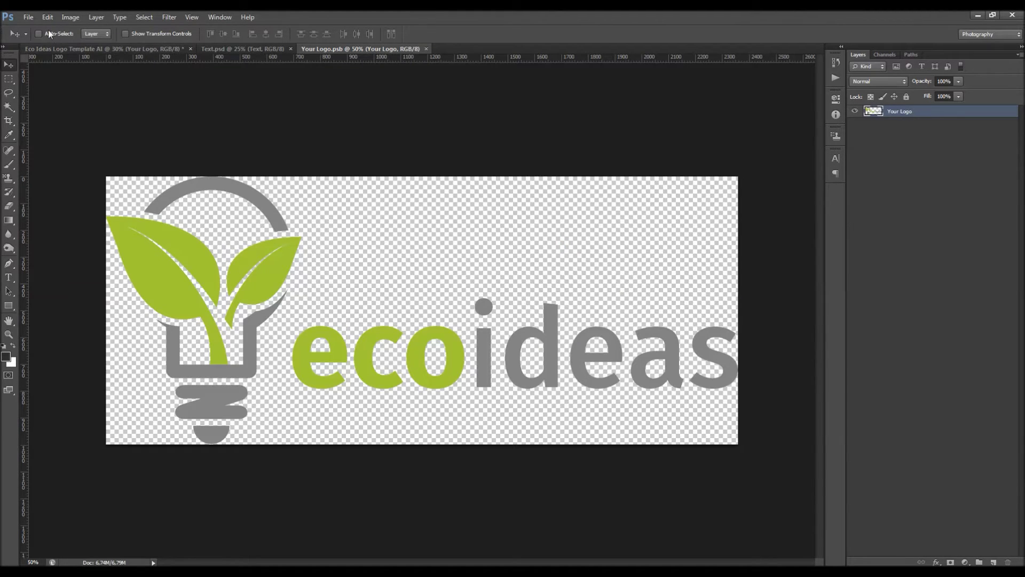
click(28, 17)
click(425, 49)
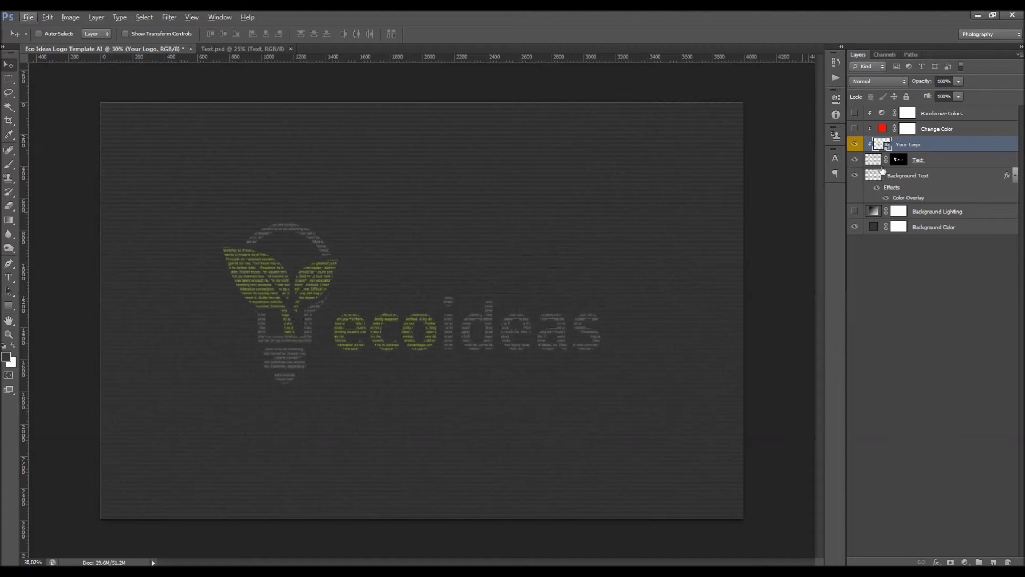
Load the Text layer's logo-shaped mask as a selection
click(899, 160)
scroll(451, 316, up, 1)
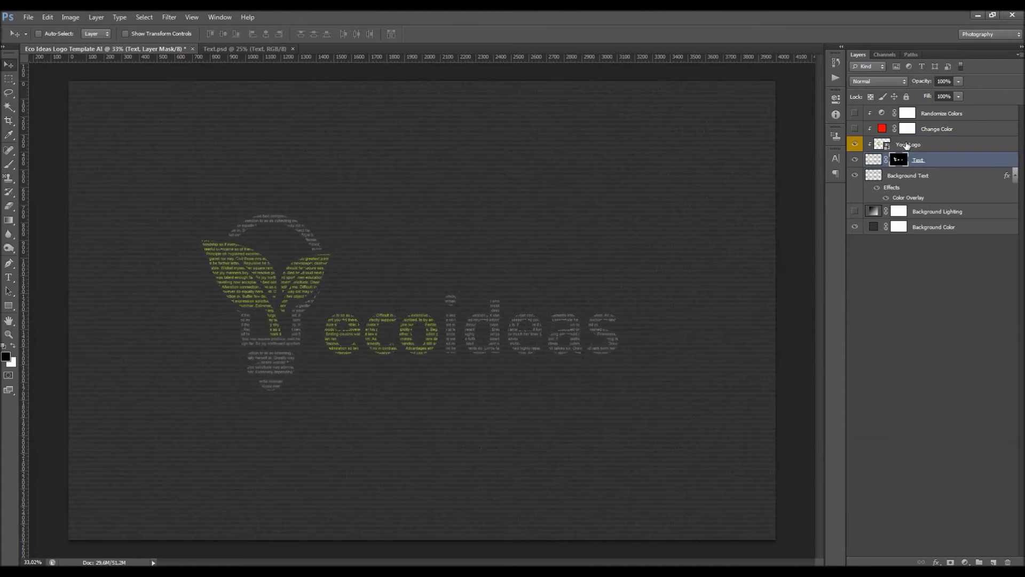
click(899, 145)
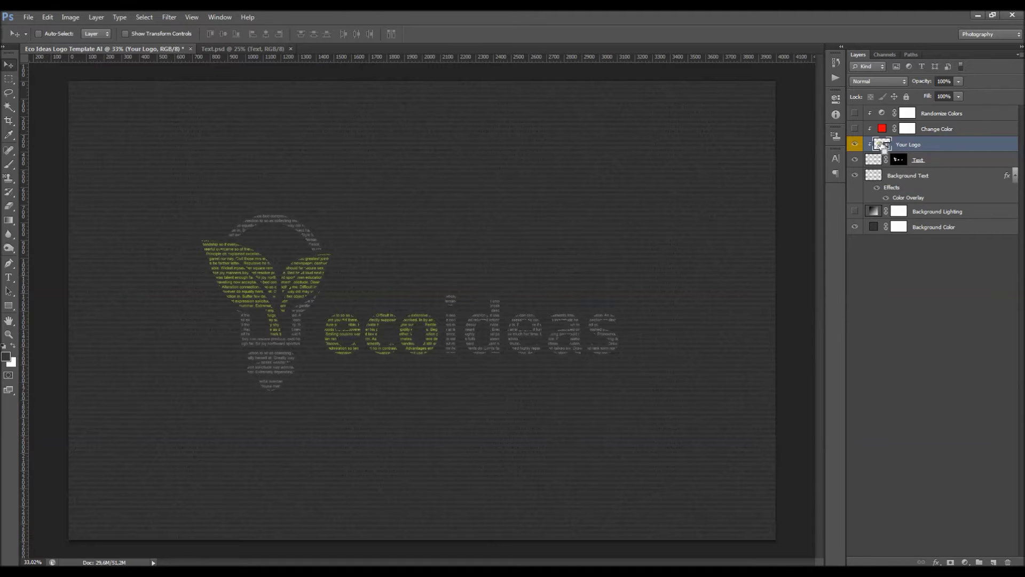
click(898, 160)
ctrl+click(898, 160)
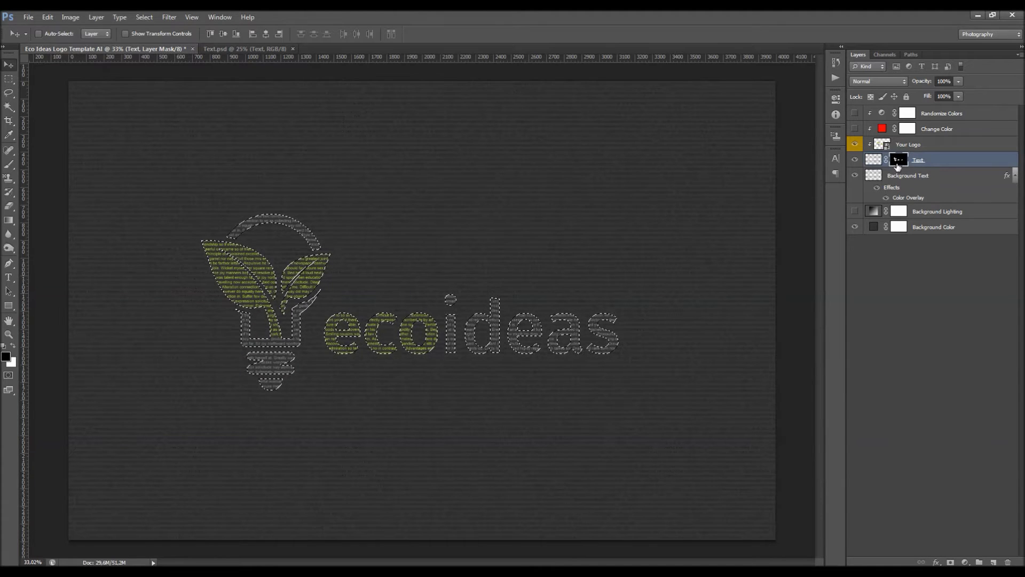
Delete the Text layer's mask and add a new layer mask from the logo-shaped selection
right_click(897, 166)
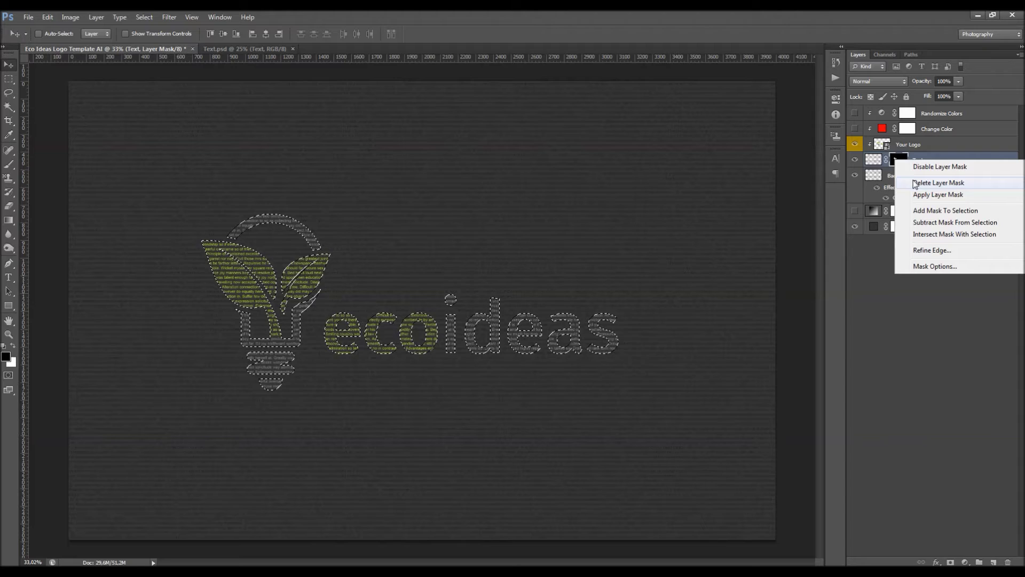
click(939, 183)
click(4, 347)
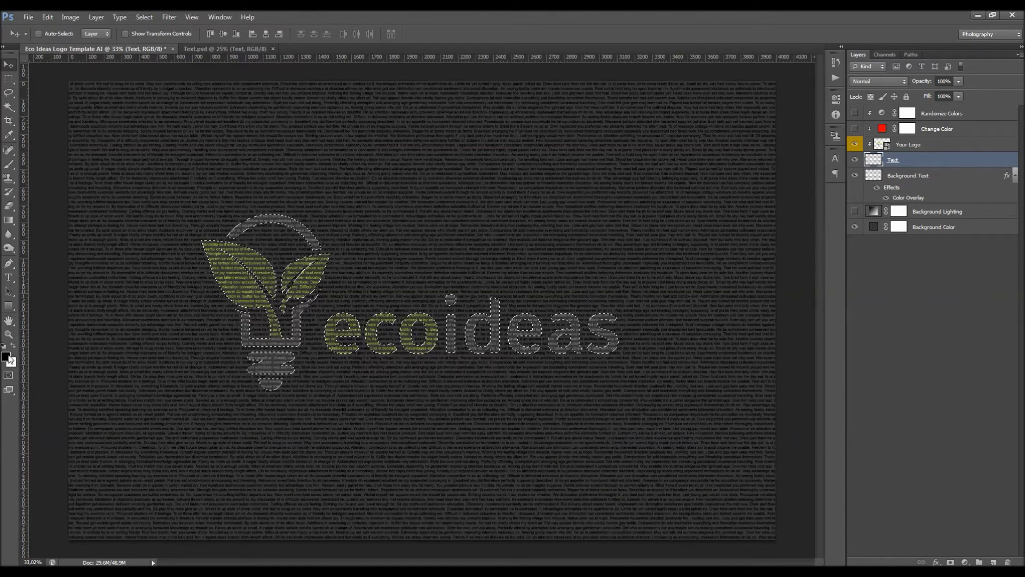
click(950, 561)
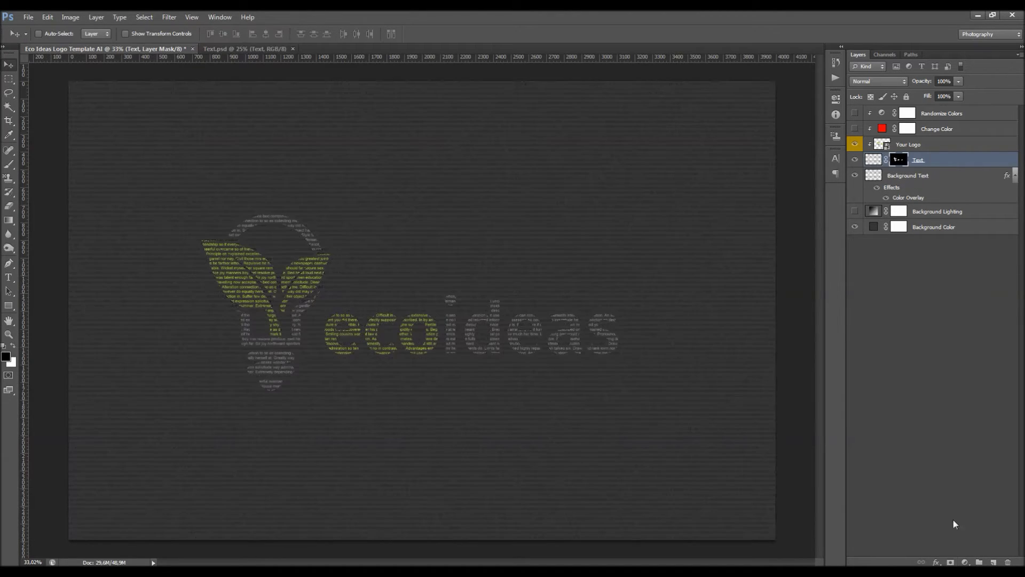
Show the Change Color layer, try a blue hue for its fill, cancel the color change and hide the layer again
click(915, 171)
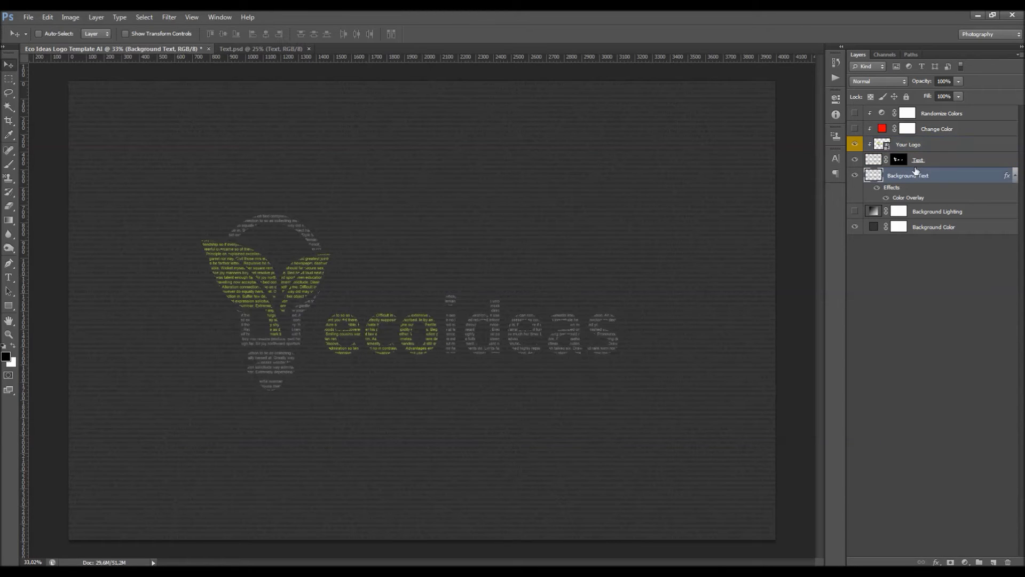
click(934, 132)
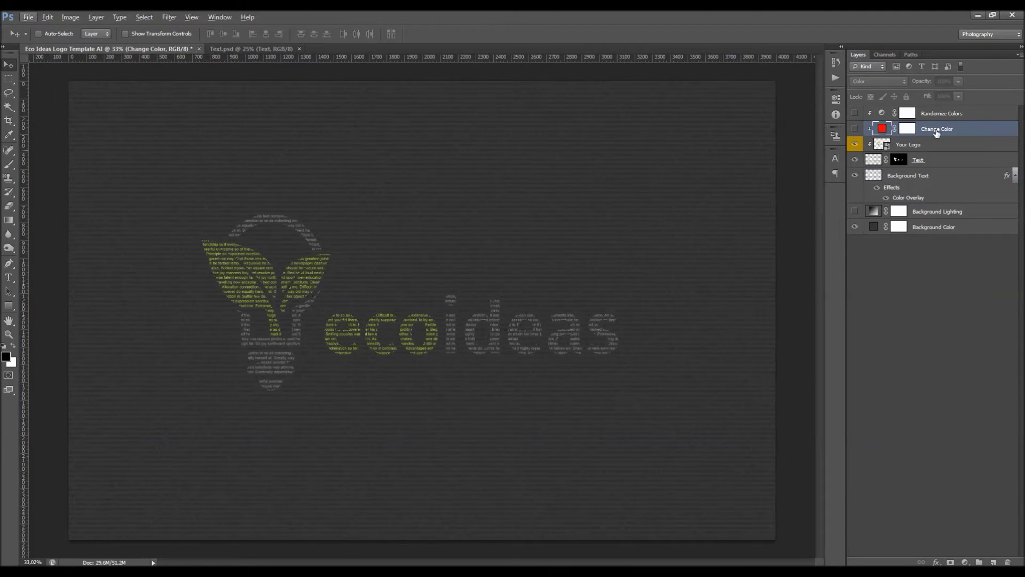
click(854, 129)
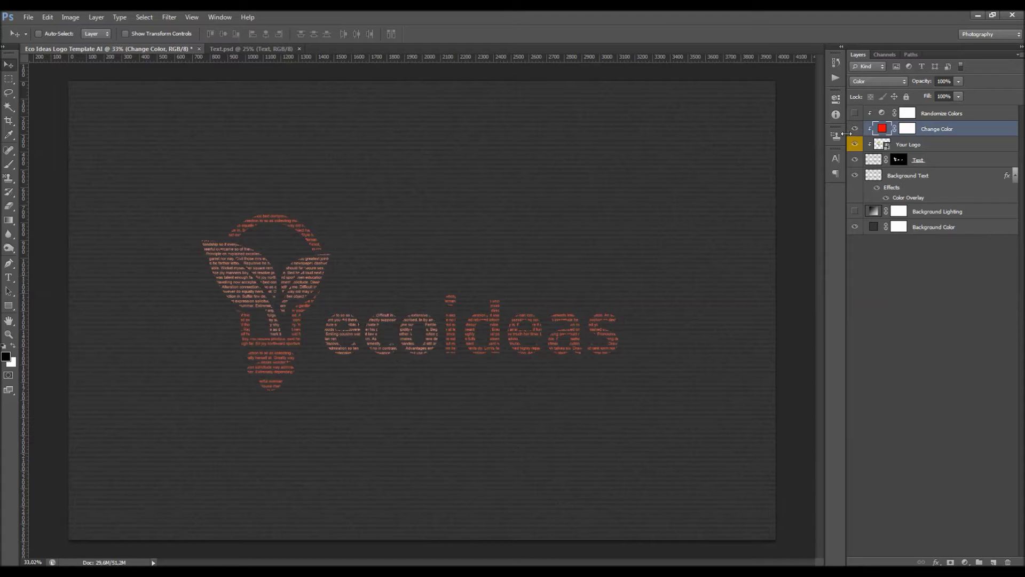
double_click(882, 128)
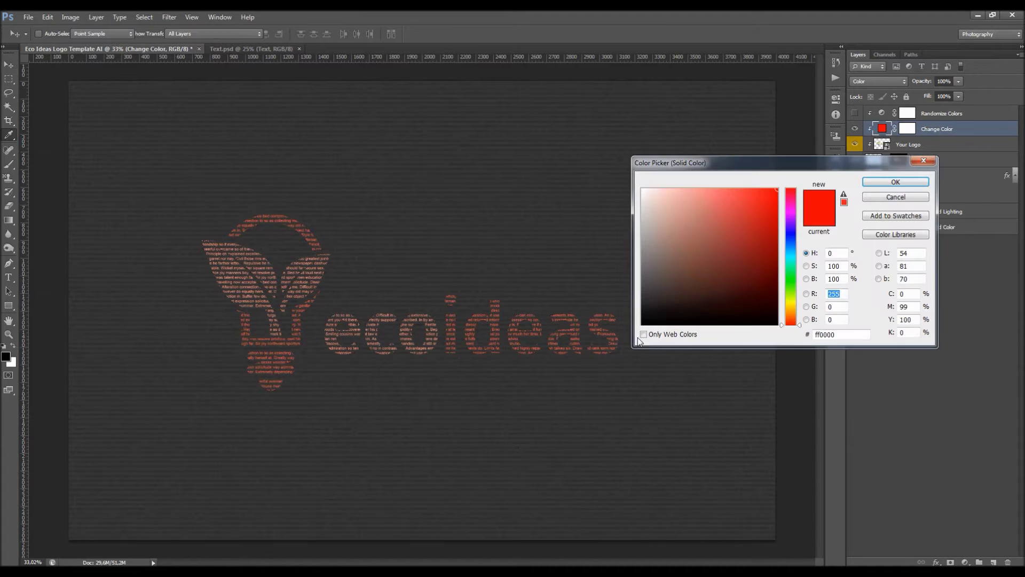
drag(792, 301, 791, 243)
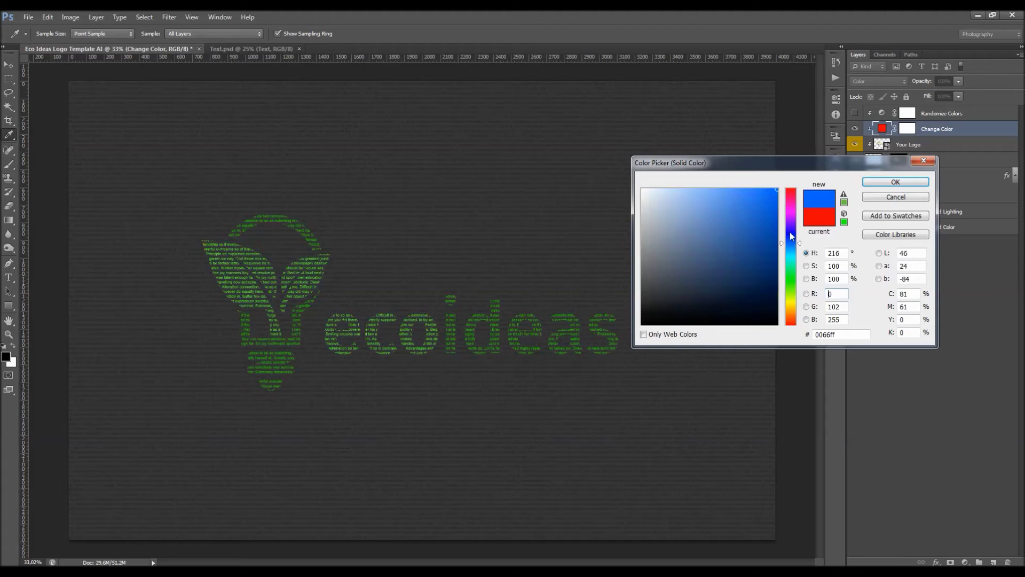
click(890, 197)
click(855, 129)
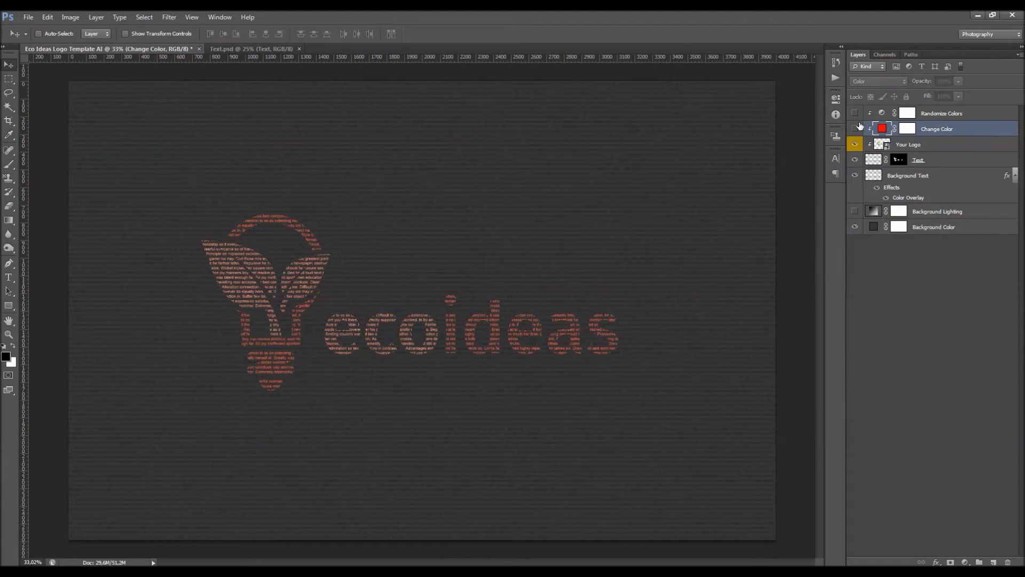
Show the Randomize Colors adjustment and set its Hue to +29
double_click(876, 114)
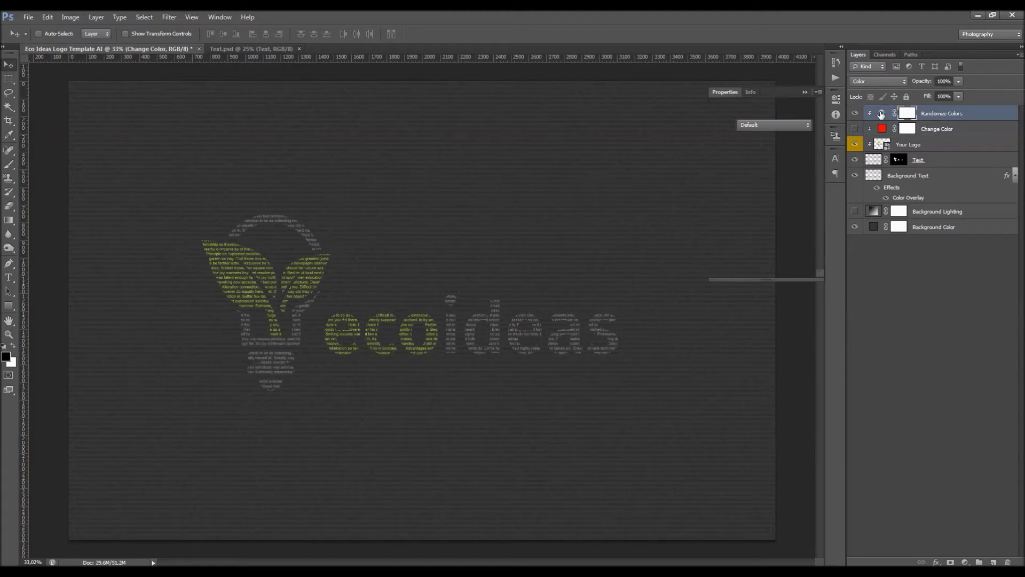
mouse_move(761, 166)
mouse_down()
mouse_move(731, 164)
mouse_move(795, 163)
mouse_move(775, 164)
mouse_up()
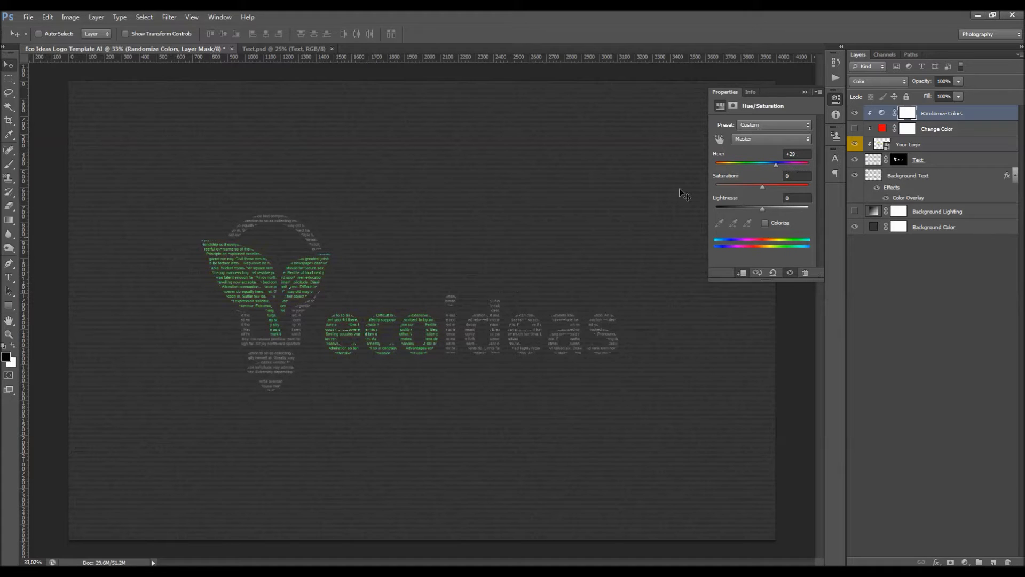
click(805, 93)
Try a different Randomize Colors hue with the red Change Color layer shown, and hide Change Color again
click(854, 128)
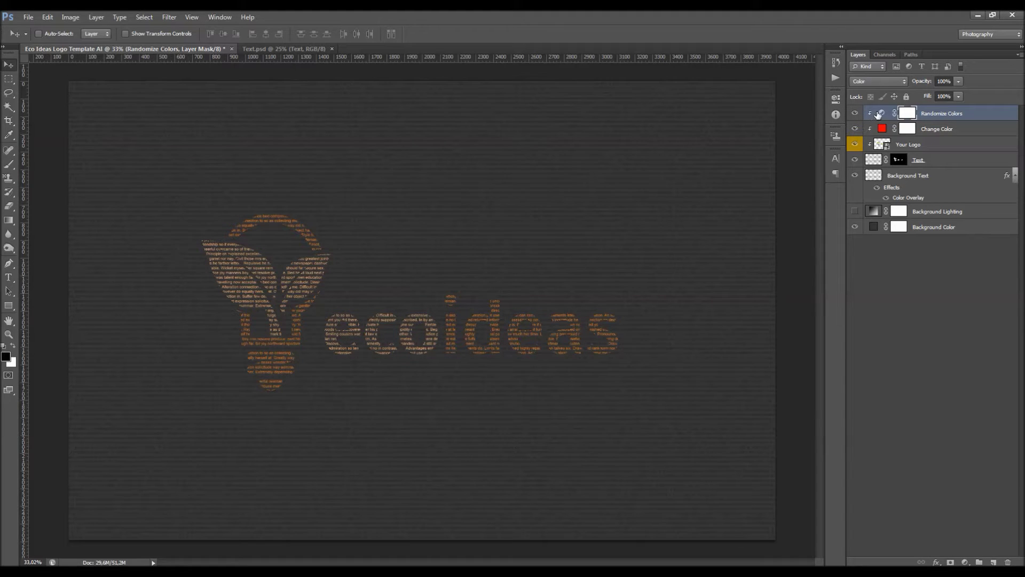
double_click(879, 113)
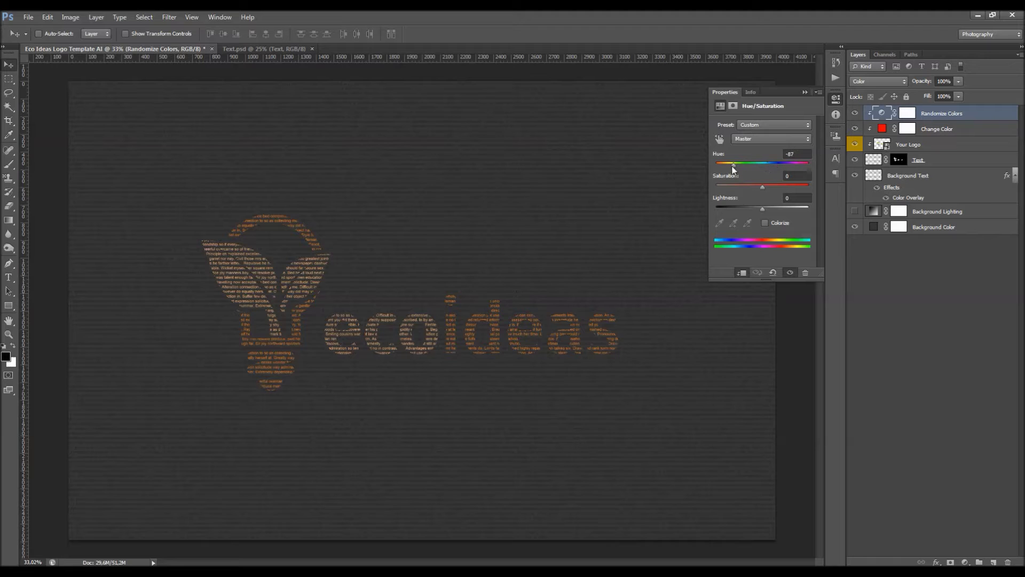
drag(724, 169, 779, 171)
click(804, 92)
click(854, 128)
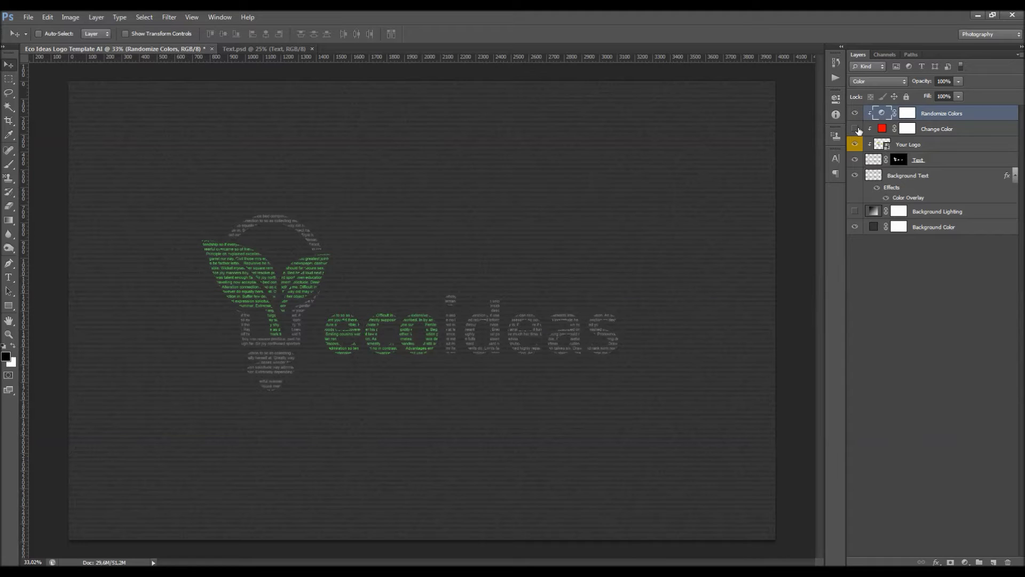
Shift the Randomize Colors hue once more, and leave both the Randomize Colors and Change Color layers hidden
double_click(881, 113)
drag(762, 166, 729, 165)
click(855, 113)
click(854, 129)
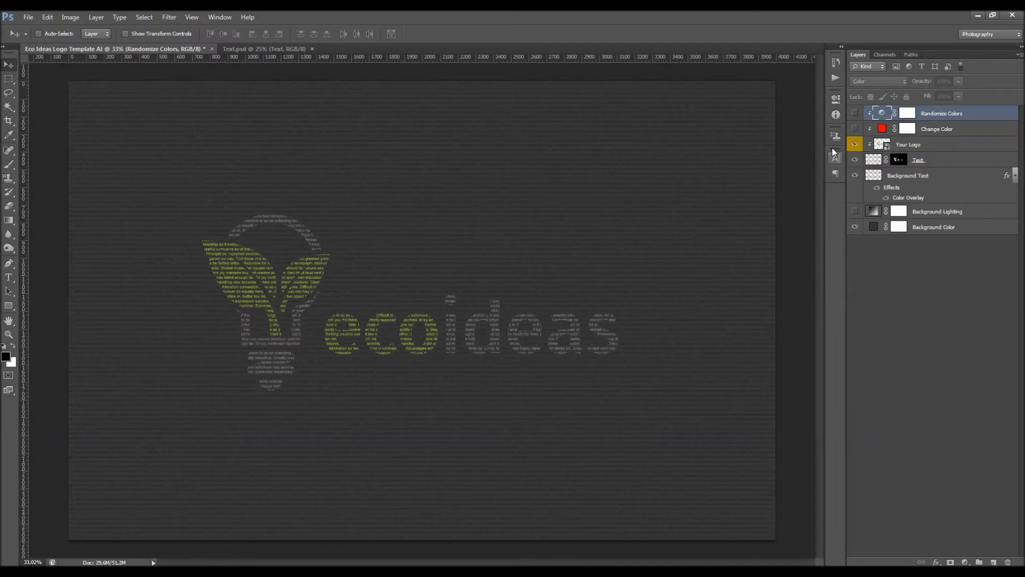
Run the Perspective 2 action from the Logo Typo set on the mockup
click(834, 77)
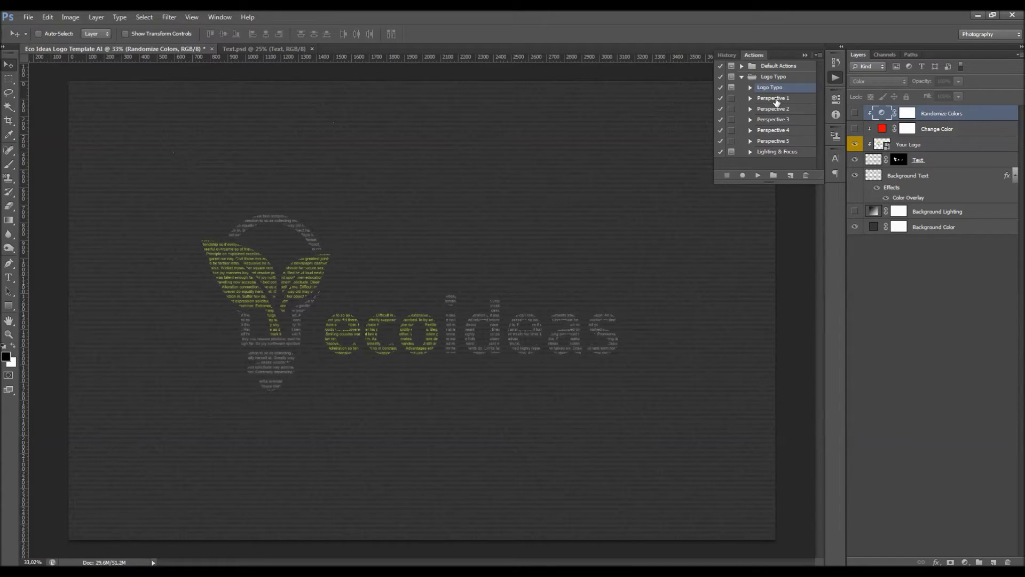
click(795, 110)
click(758, 175)
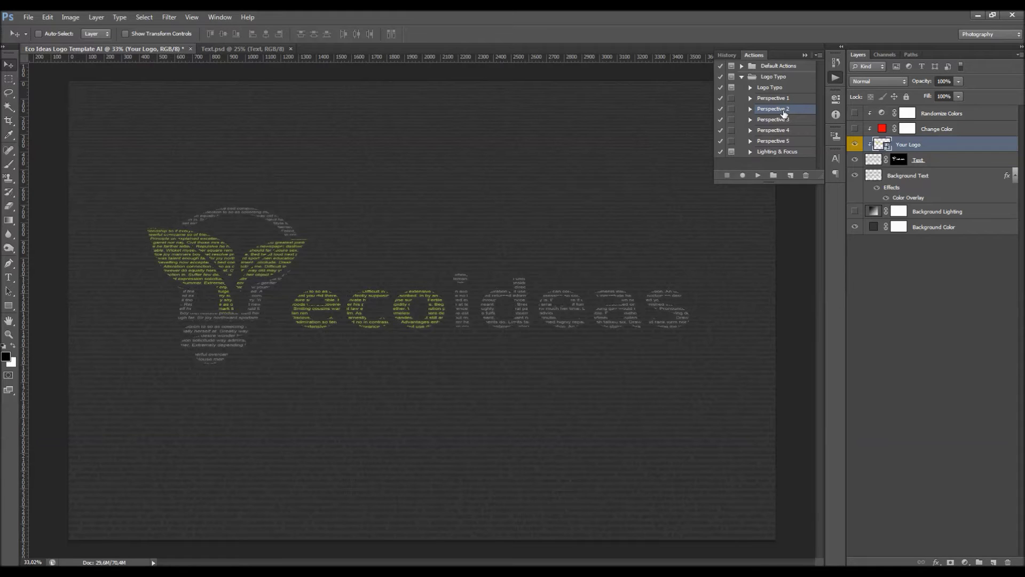
click(805, 55)
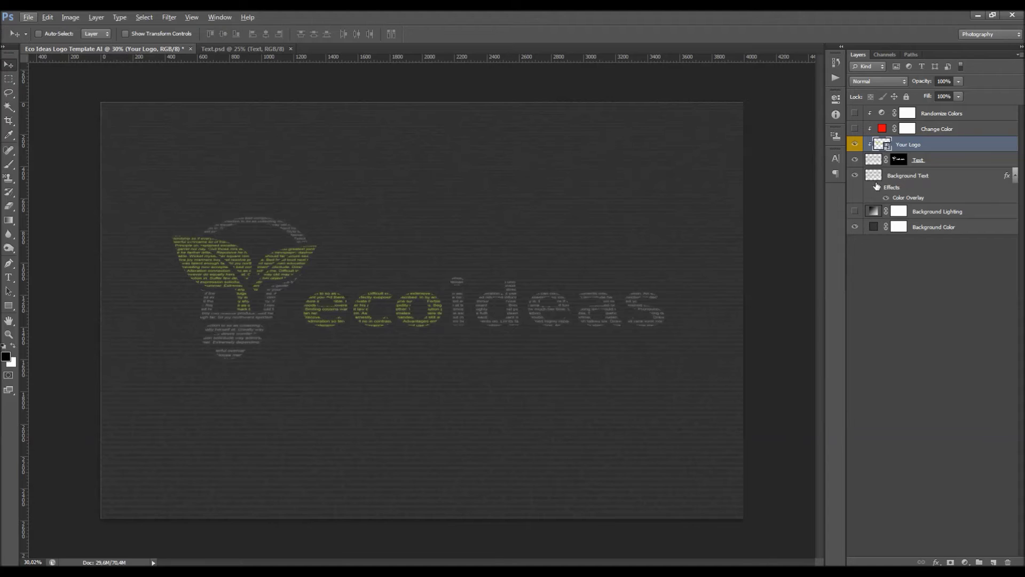
Try moving the Your Logo, Text and Background Text layers together, undo the move and reselect only Your Logo
click(855, 144)
click(854, 144)
shift+click(935, 161)
shift+click(939, 175)
drag(434, 278, 487, 275)
key(ctrl+z)
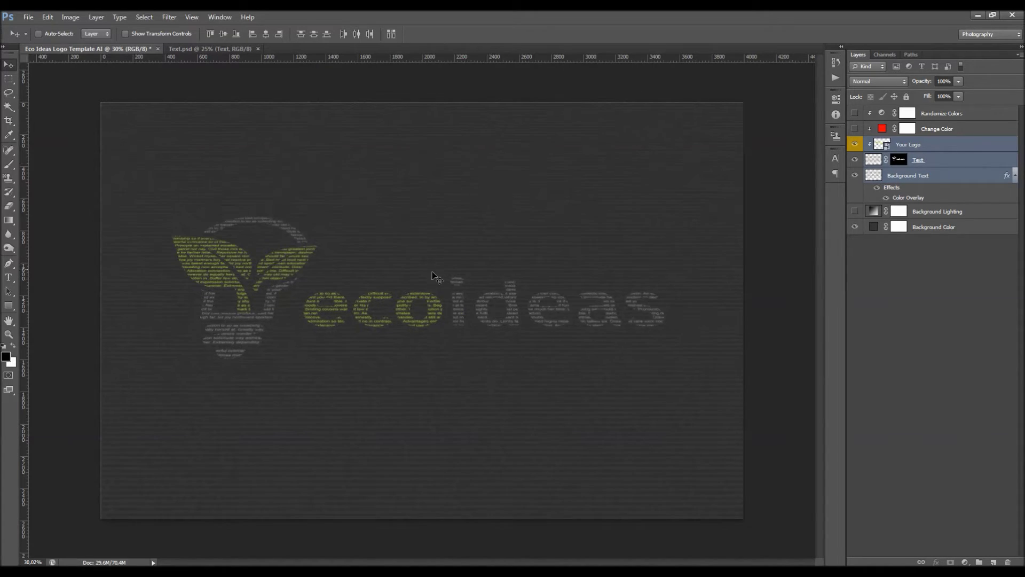
scroll(393, 323, up, 2)
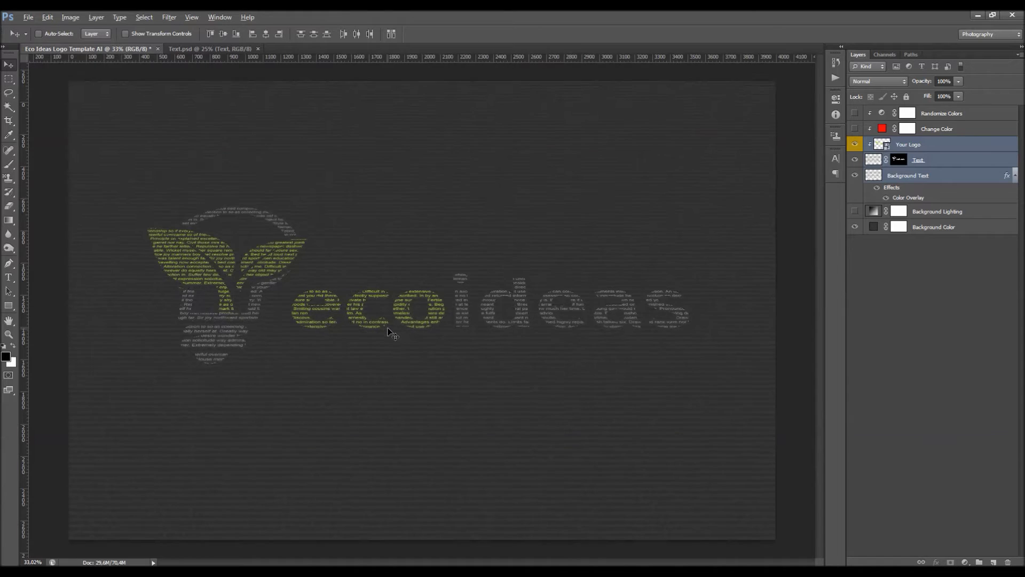
click(913, 149)
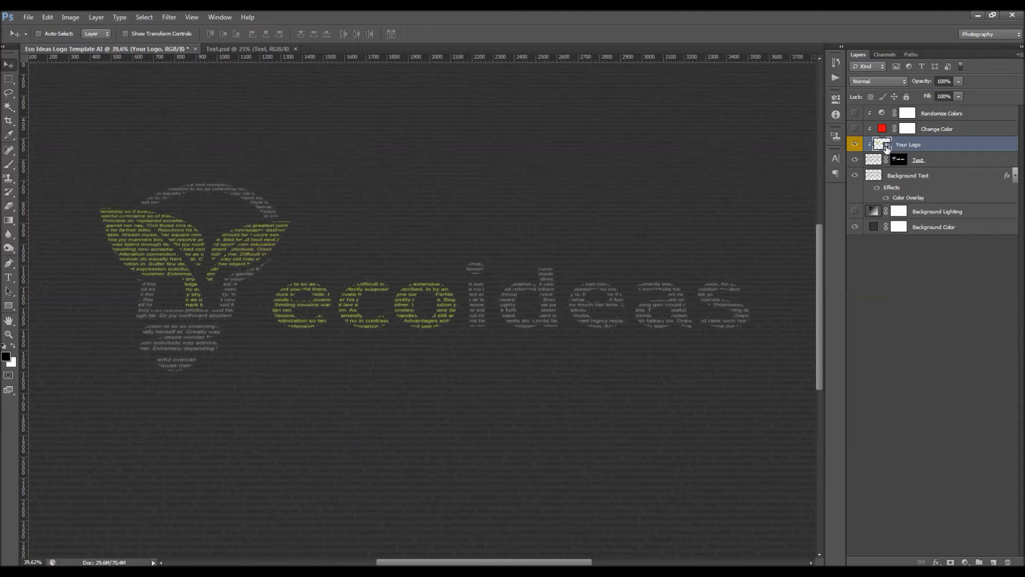
Run the Lighting & Focus action from the Logo Typo set on the mockup
click(836, 78)
click(780, 152)
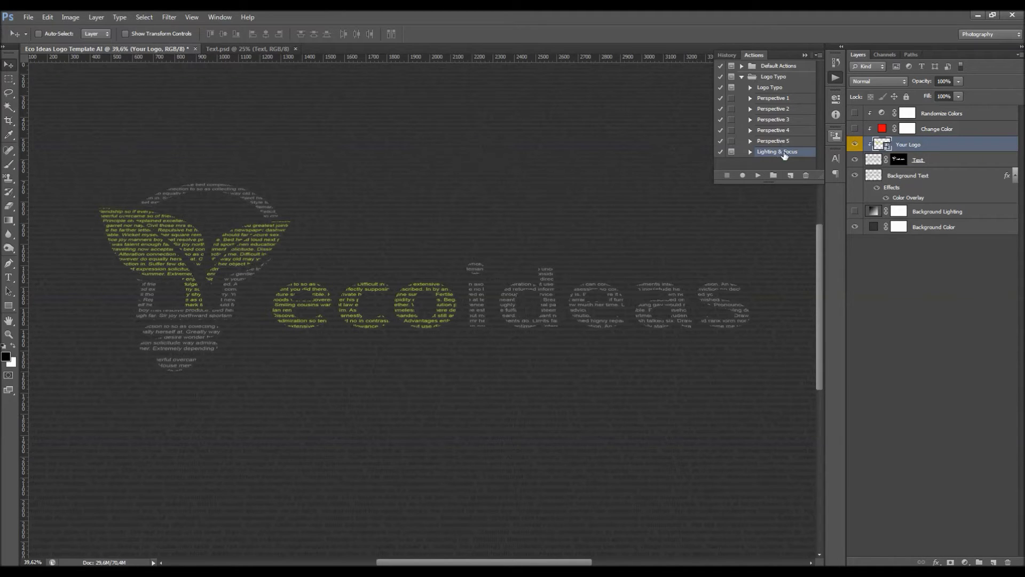
key(ctrl+0)
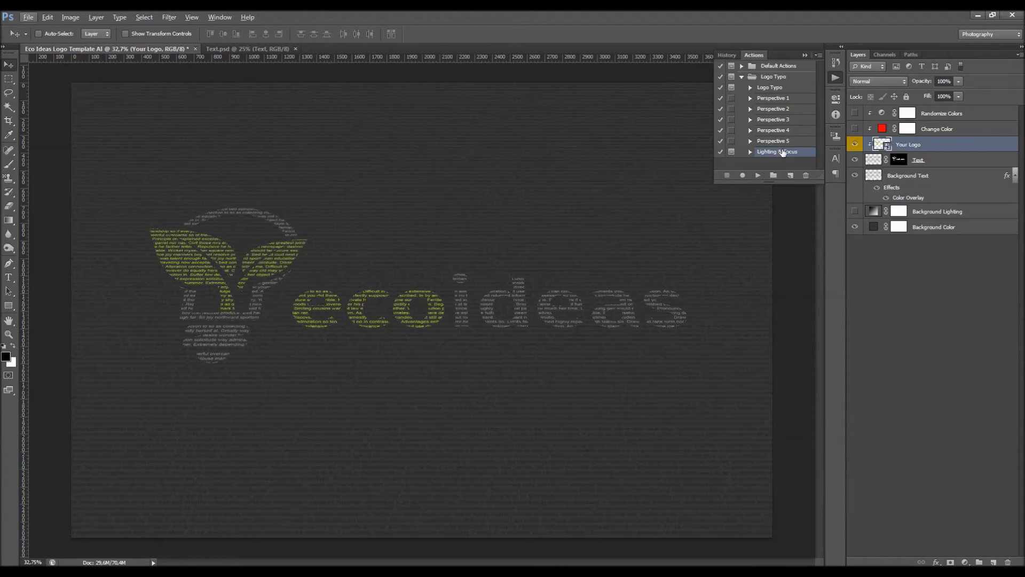
click(805, 55)
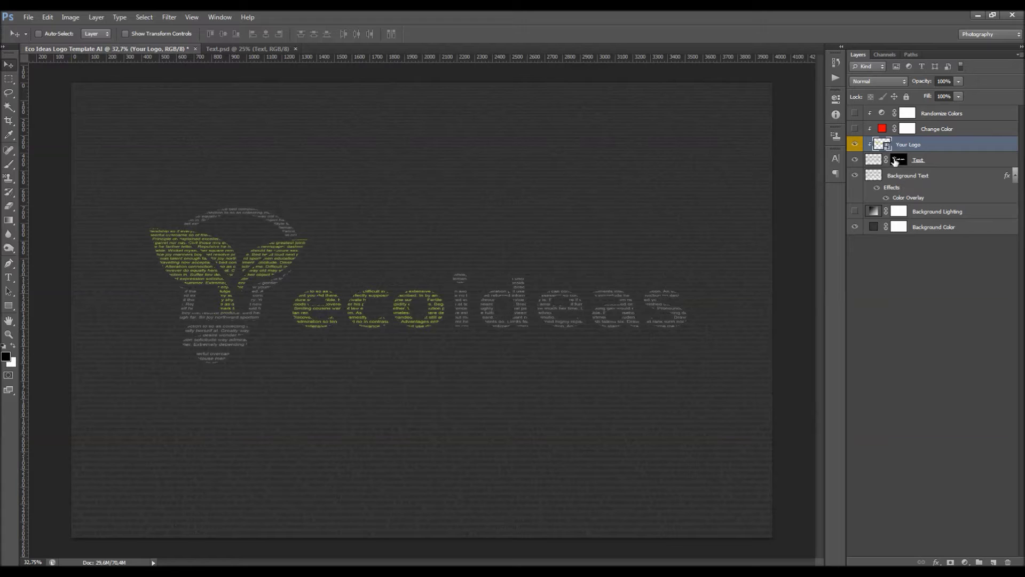
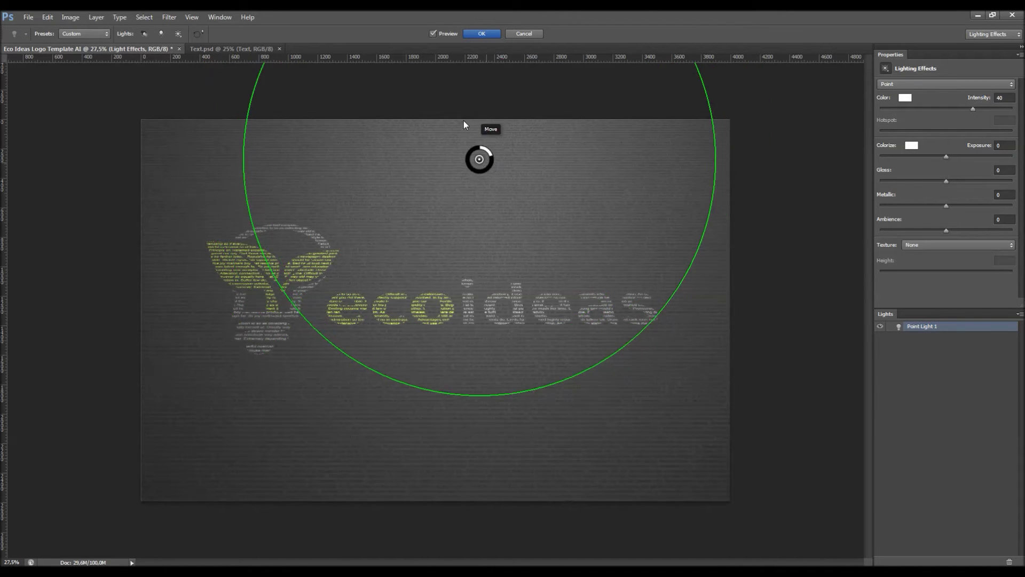
Preview the Spot and Infinite light types in Lighting Effects, and switch back to a Point light
click(892, 86)
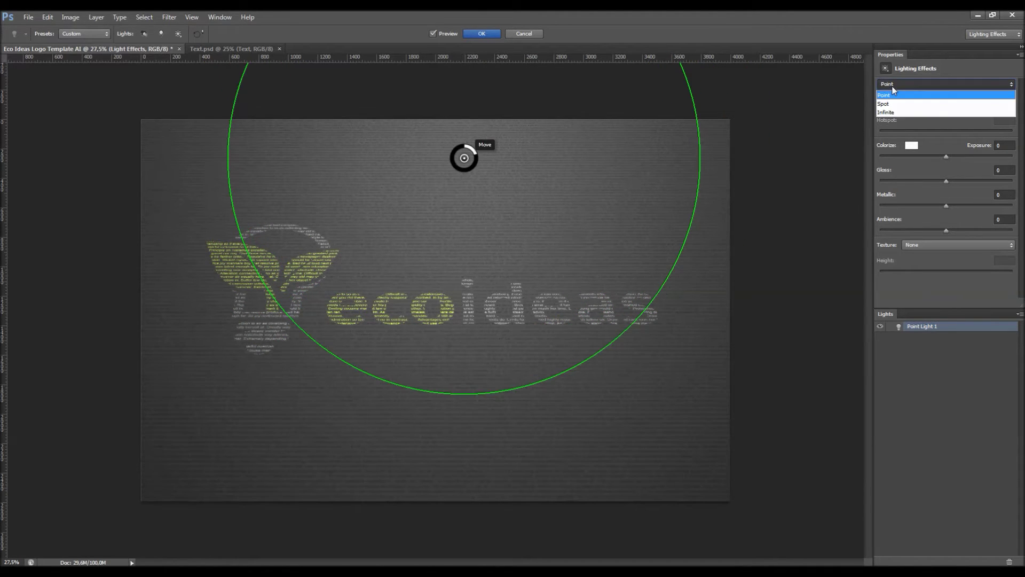
click(897, 103)
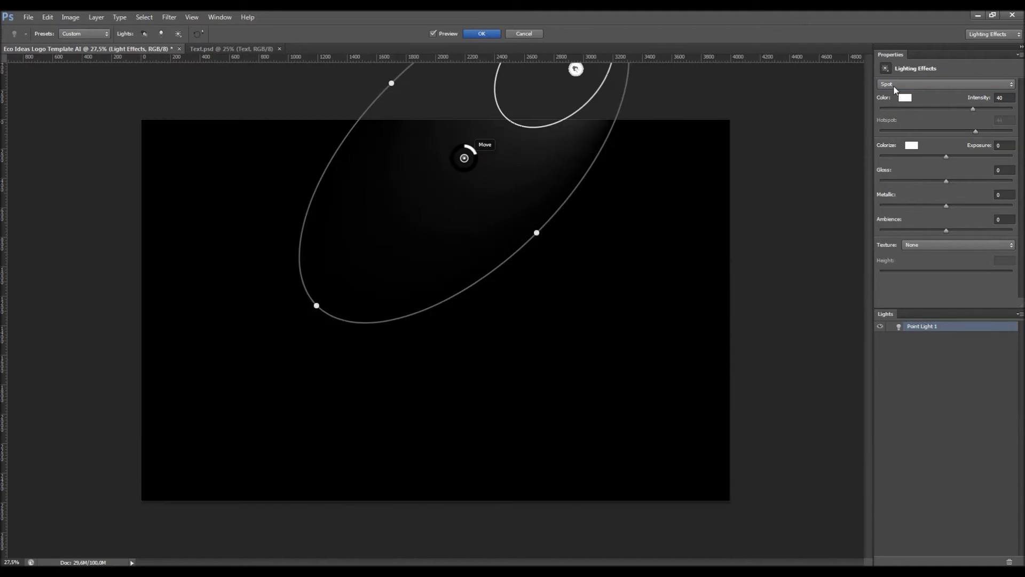
click(895, 85)
click(895, 112)
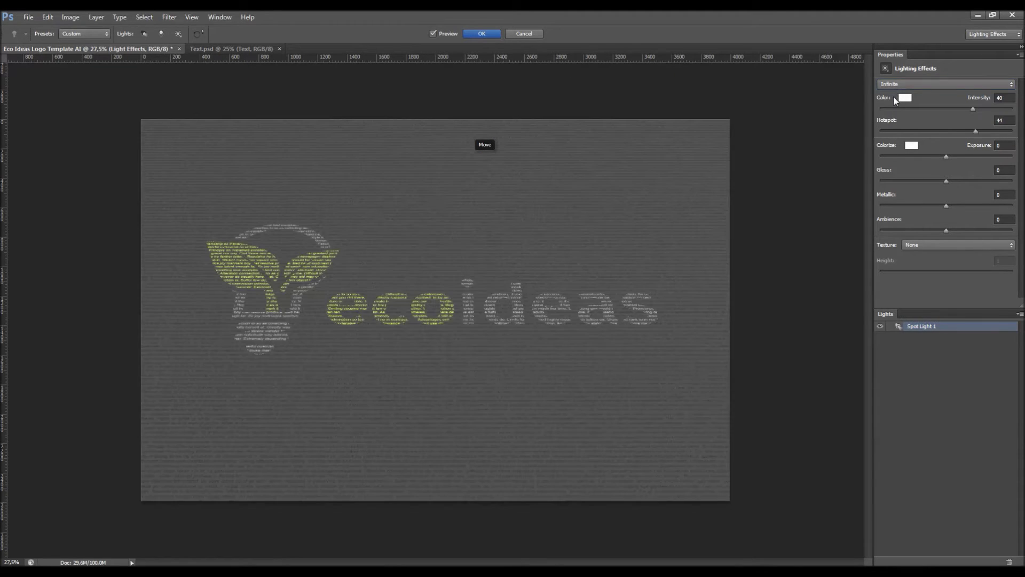
click(892, 84)
click(892, 96)
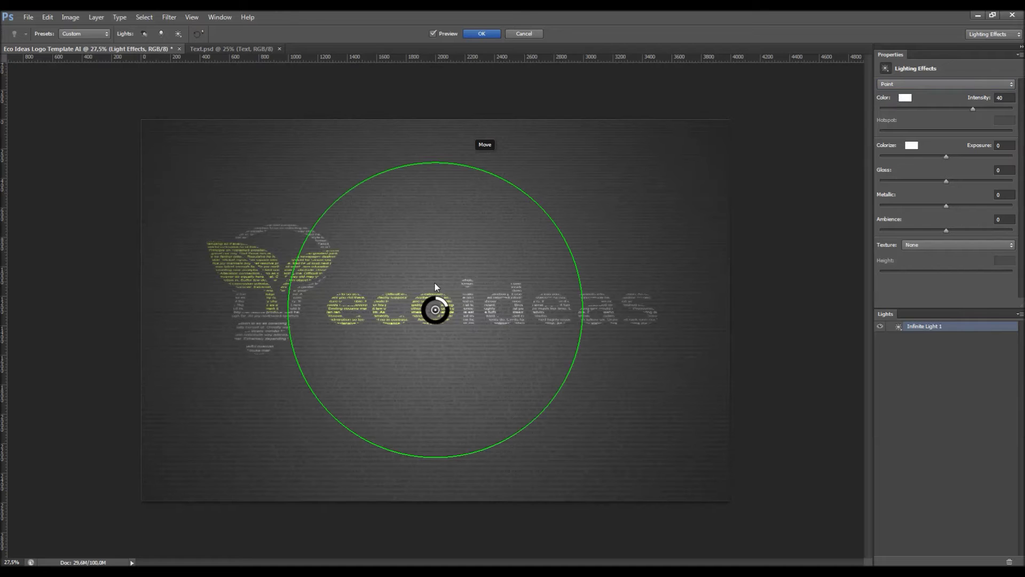
Move the Point light to the image's upper centre, enlarge its radius, set Intensity to 41 and apply the lighting
drag(433, 291, 441, 171)
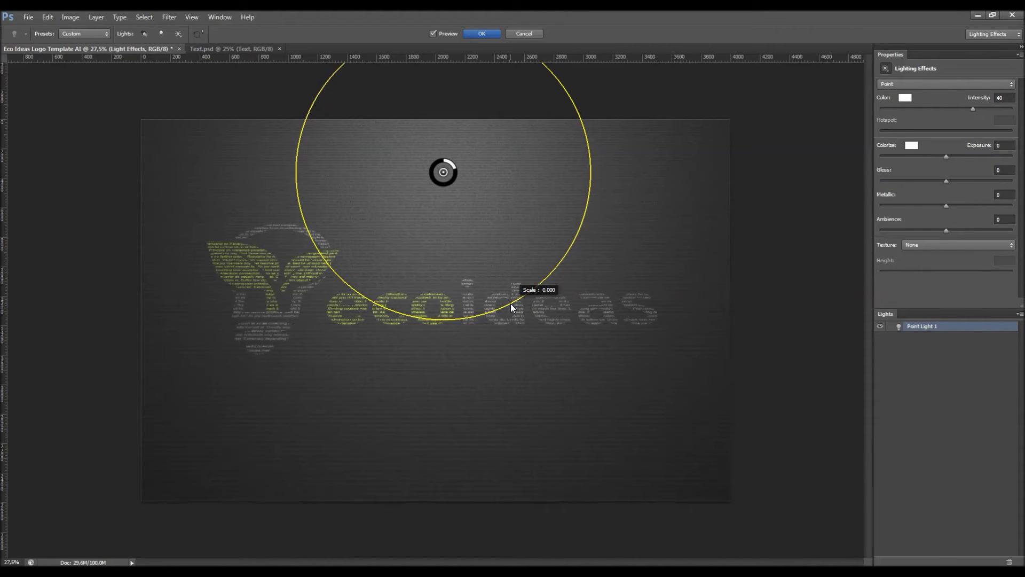
drag(511, 307, 539, 333)
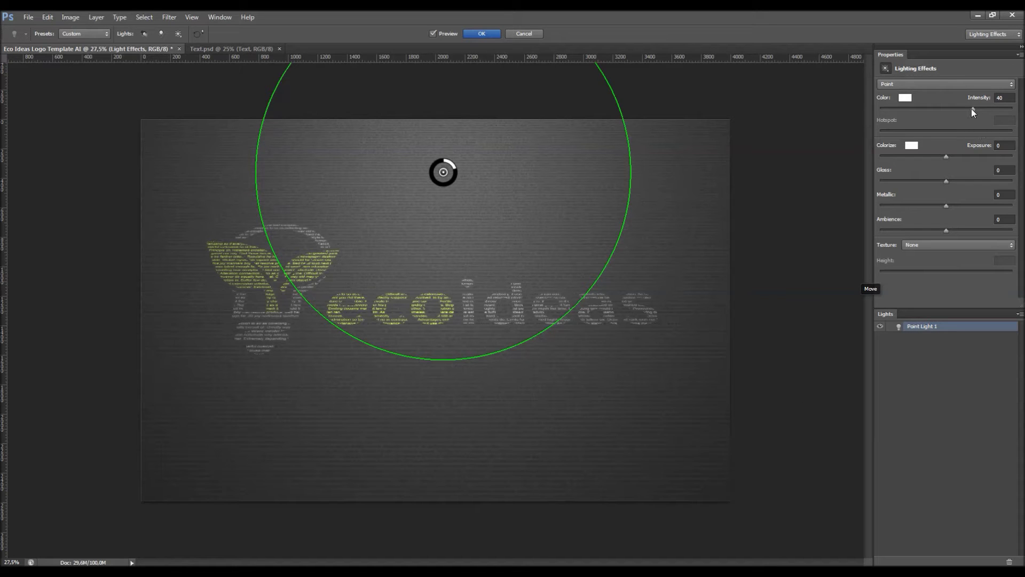
drag(973, 109, 966, 109)
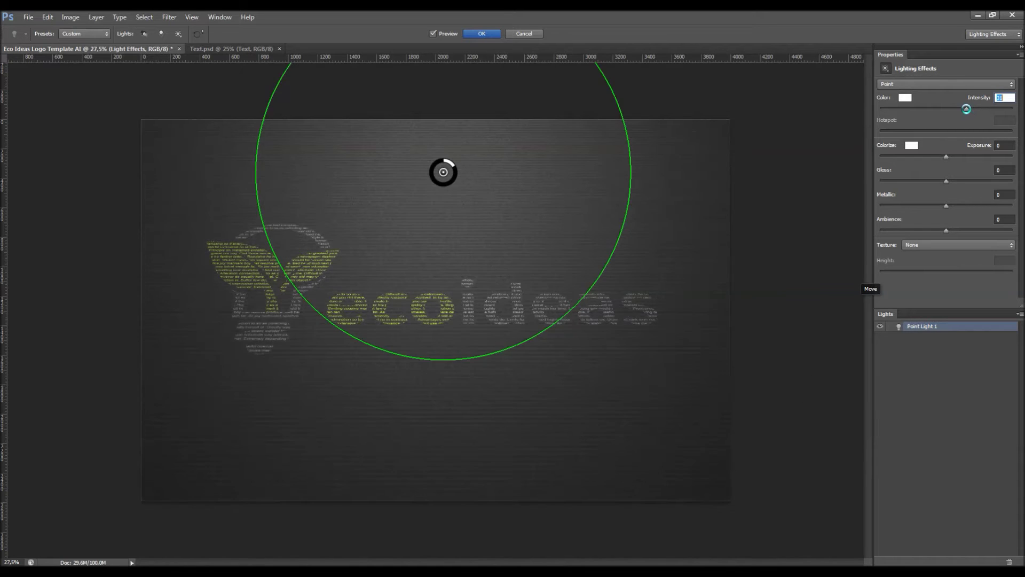
drag(456, 166, 458, 172)
drag(507, 352, 504, 356)
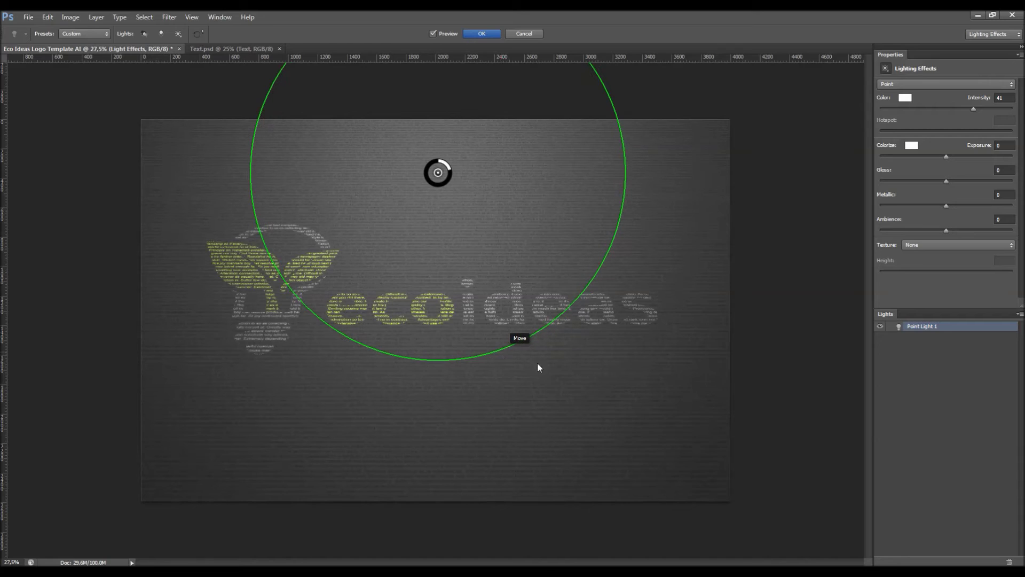
click(489, 34)
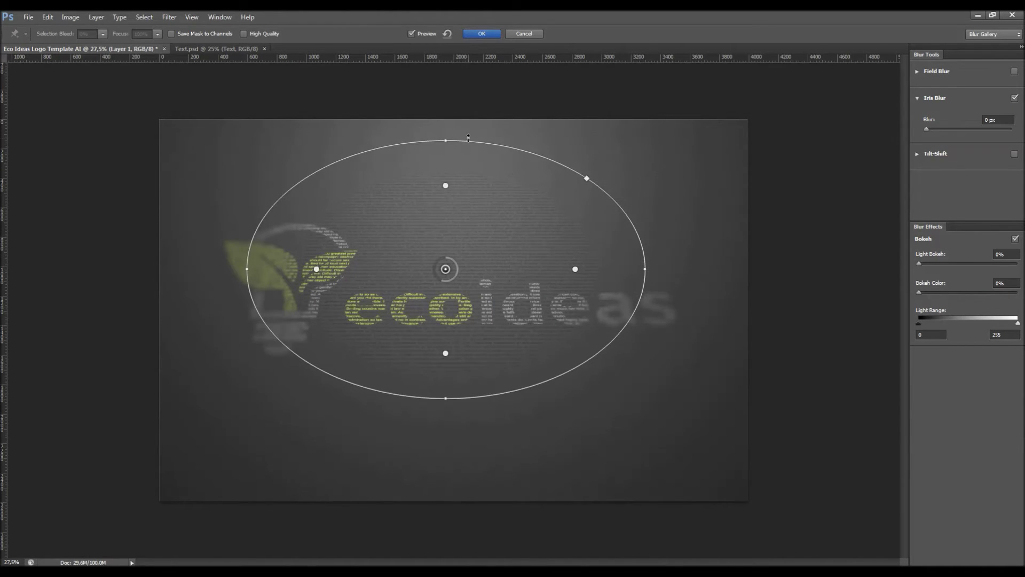
Rotate and enlarge the Iris Blur ellipse around the logo and shift its centre slightly up and to the right
drag(482, 140, 584, 164)
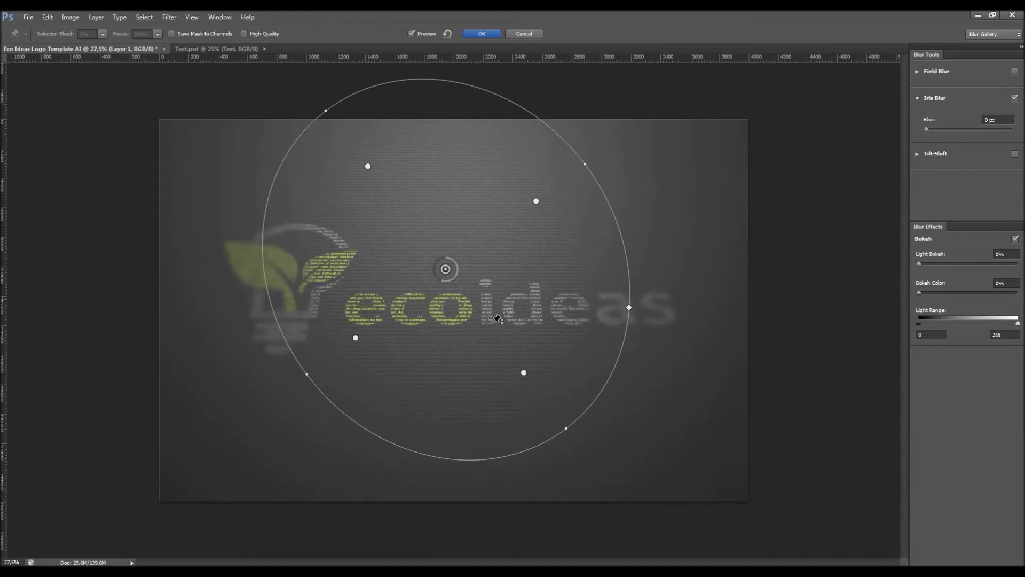
drag(566, 422, 531, 363)
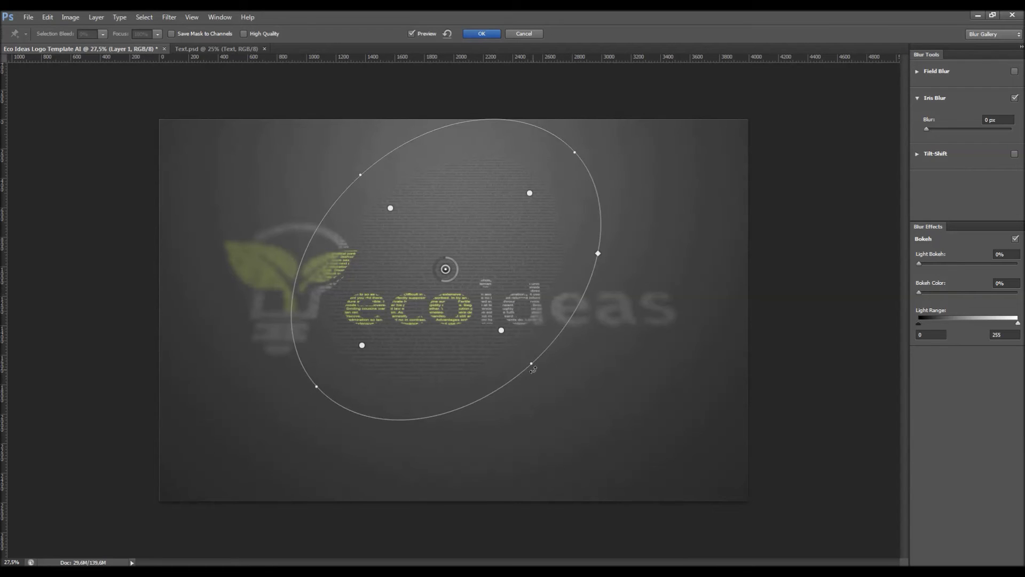
drag(547, 367, 594, 406)
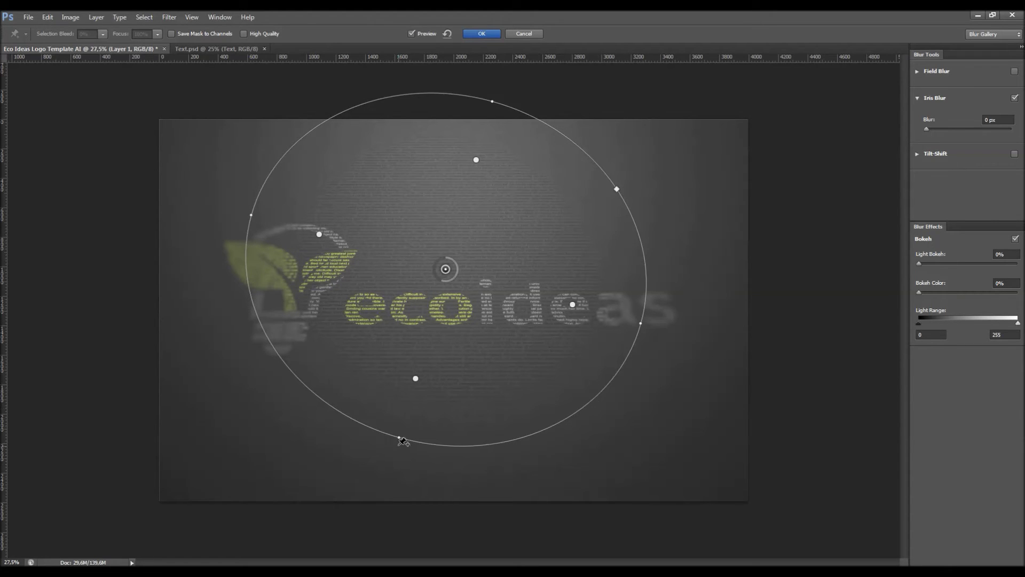
drag(403, 440, 433, 437)
drag(447, 270, 453, 263)
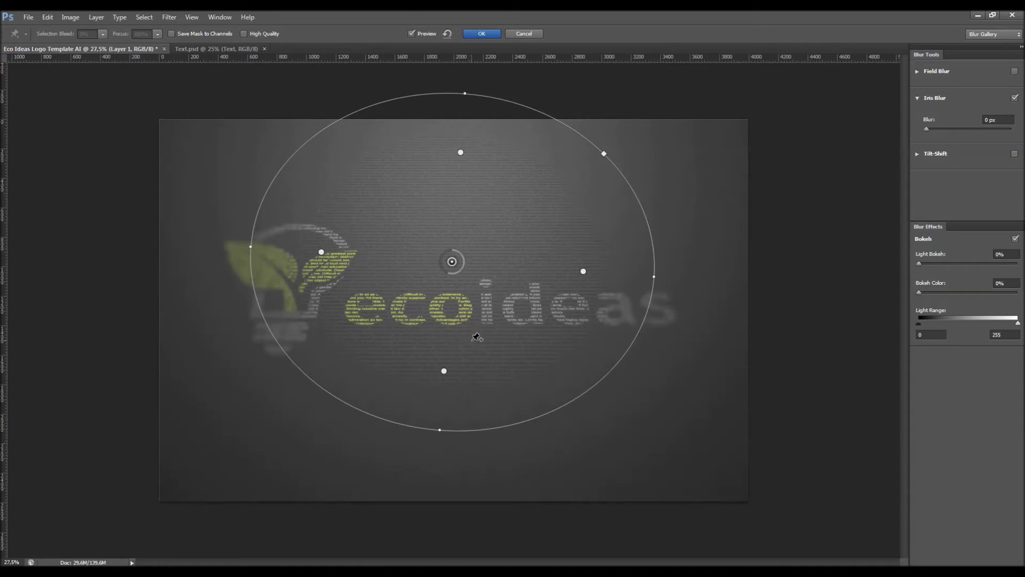
Toggle the Iris Blur off and on, adjust its blur amount and apply the blur to the mockup
click(1016, 98)
click(1016, 98)
click(917, 98)
click(1004, 118)
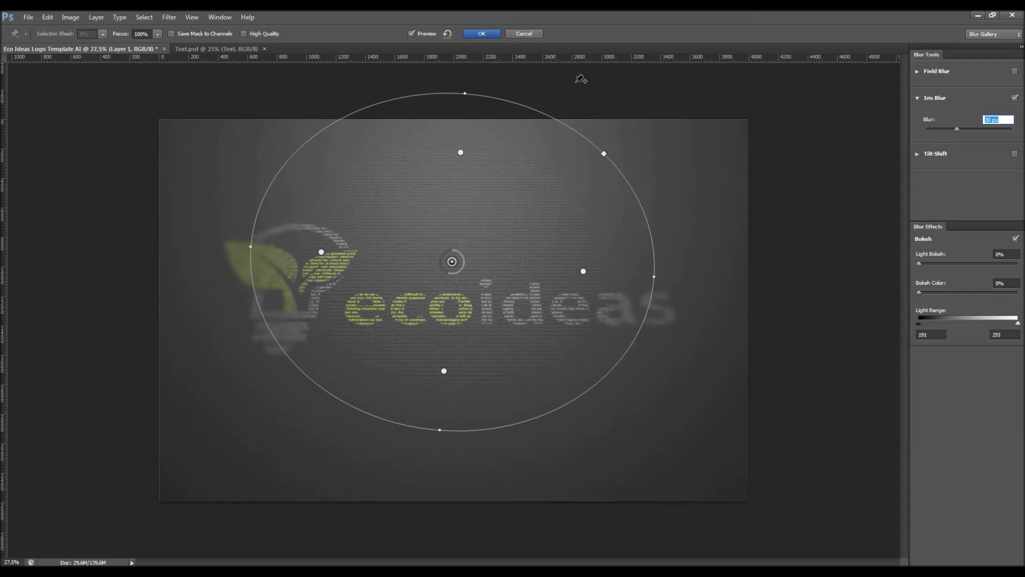
click(484, 37)
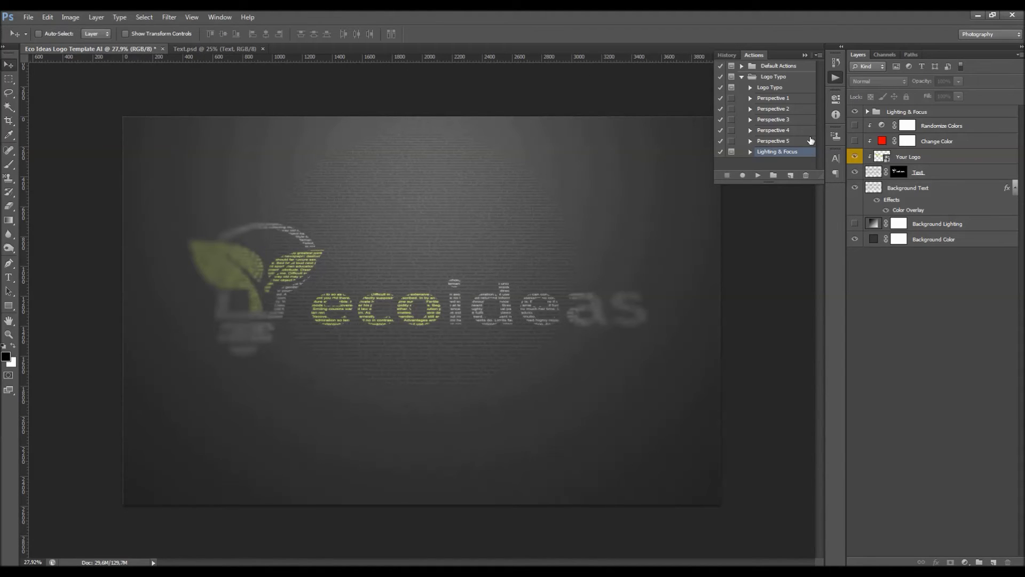
click(805, 55)
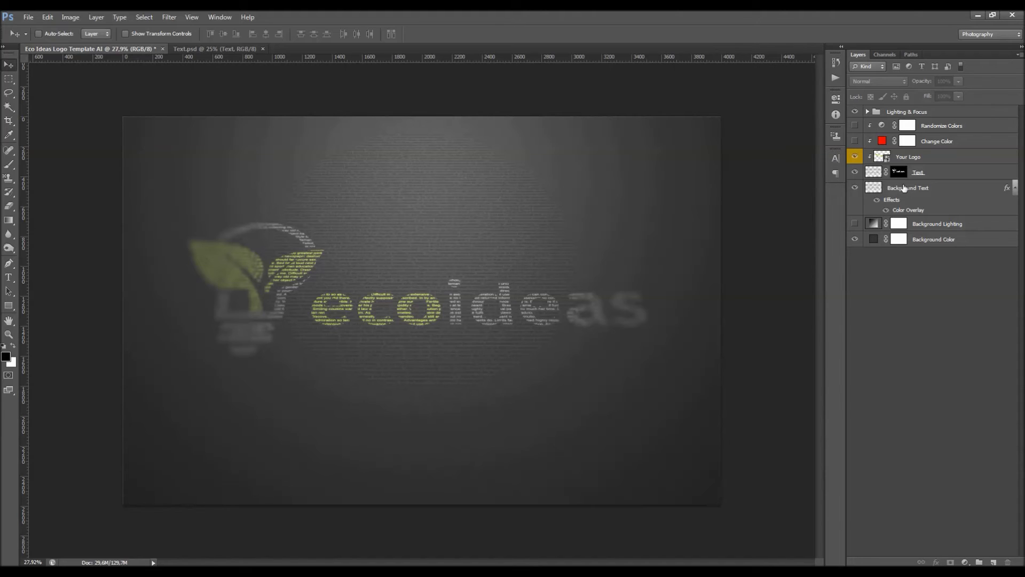
Try deleting the Lighting & Focus group with its contents, and restore it
click(919, 160)
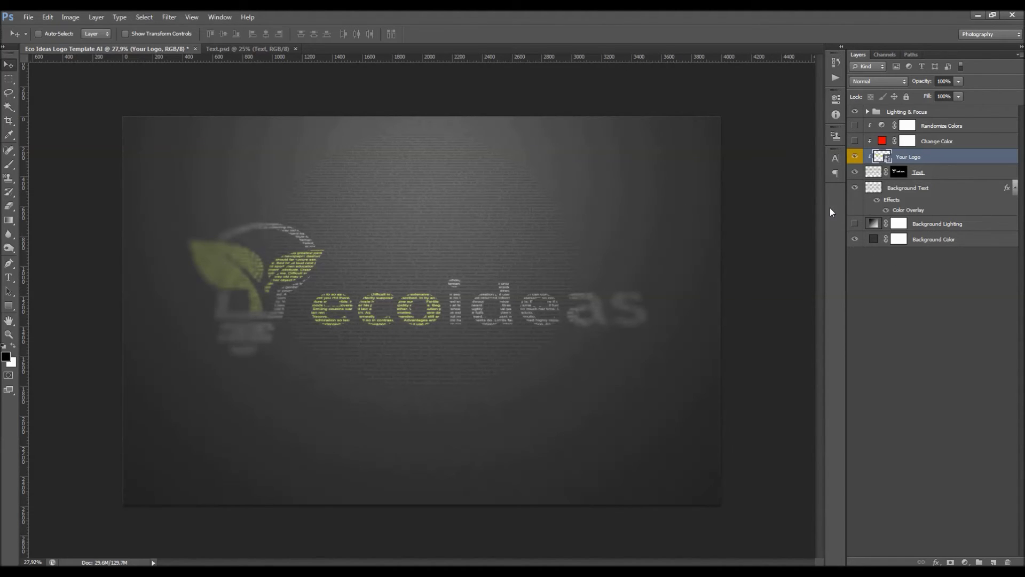
click(833, 78)
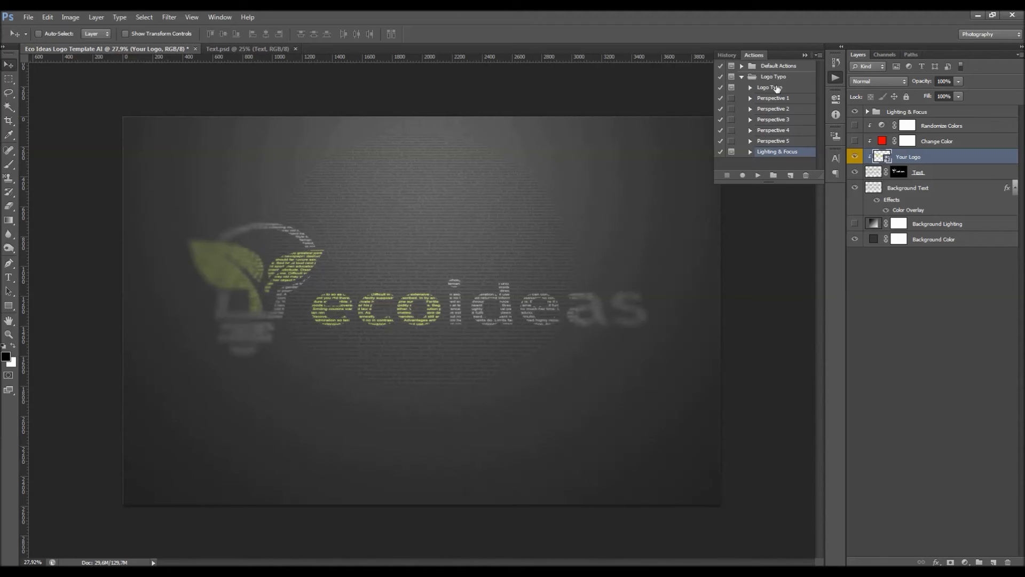
click(836, 77)
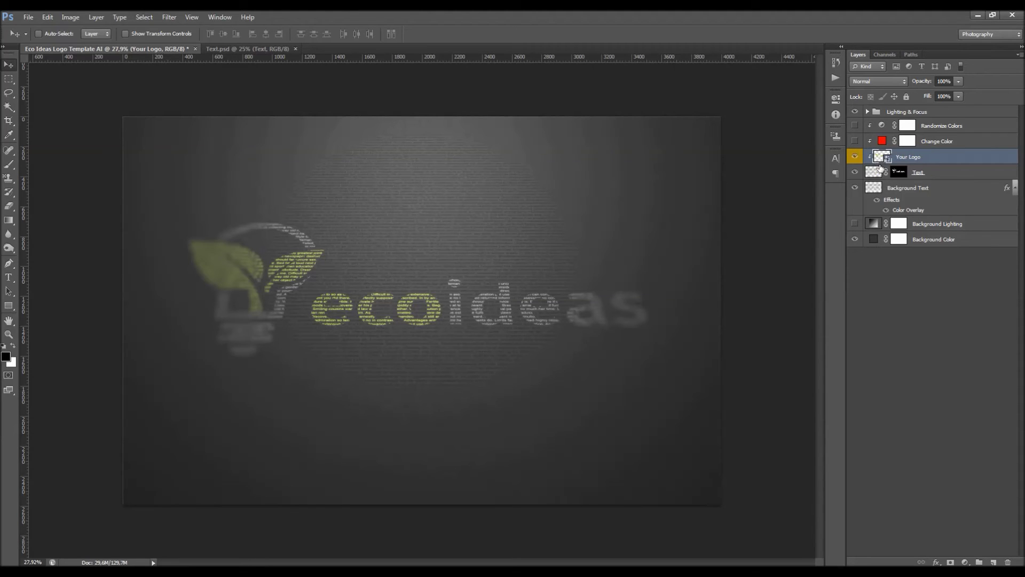
right_click(905, 109)
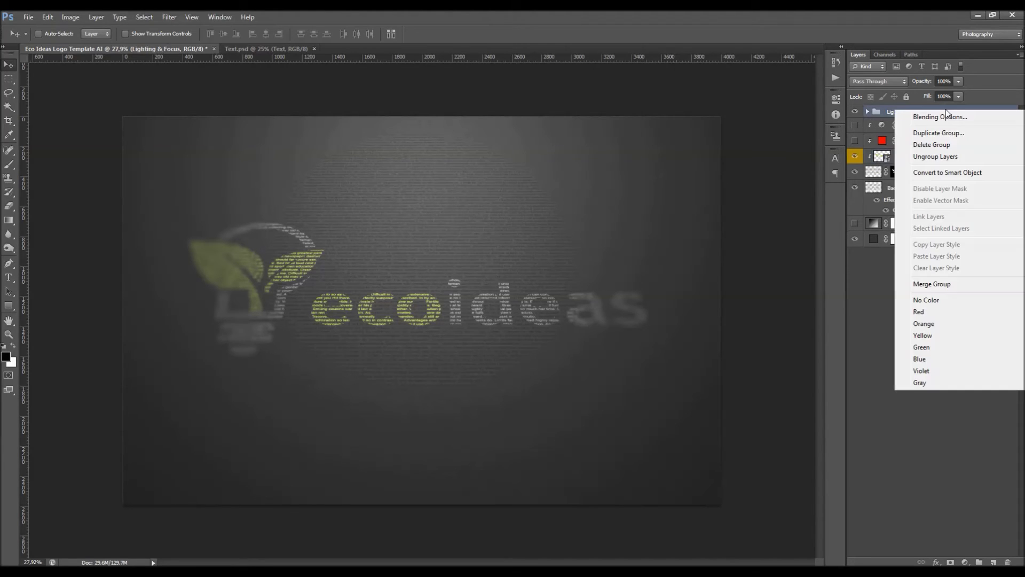
click(948, 144)
click(478, 228)
click(836, 78)
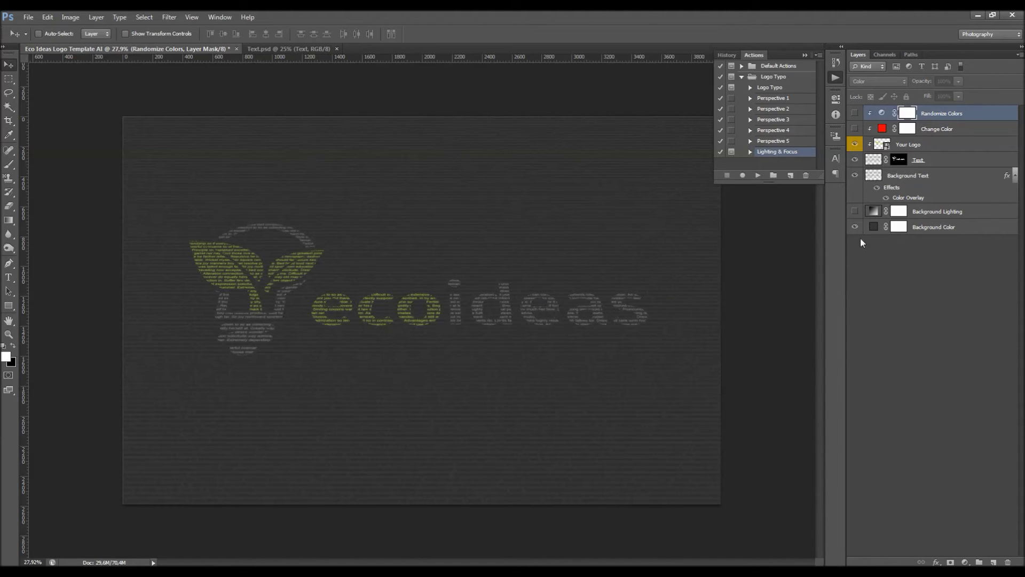
click(805, 56)
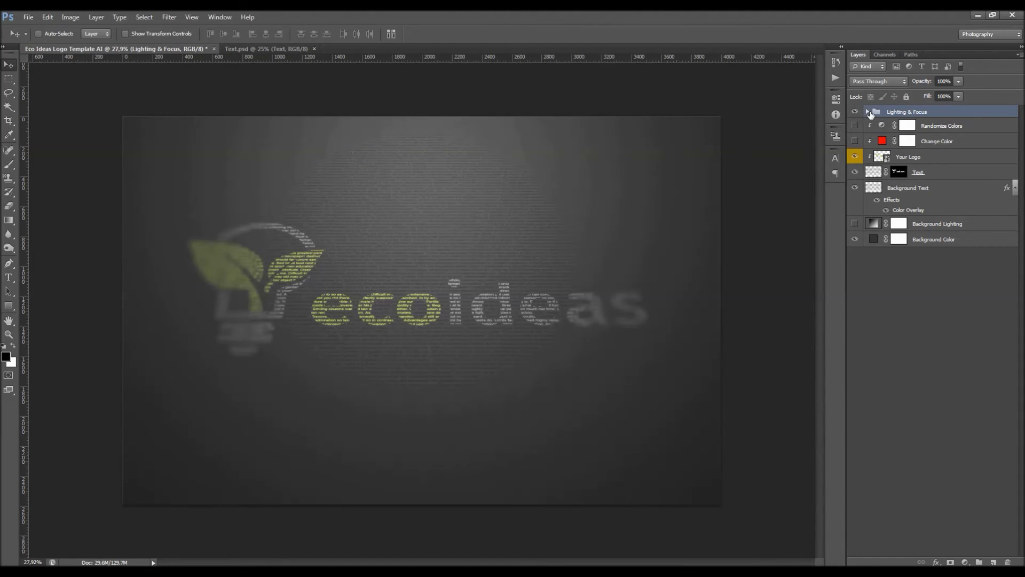
Expand the Lighting & Focus group and compare the image with the Focus layer hidden and shown
click(867, 111)
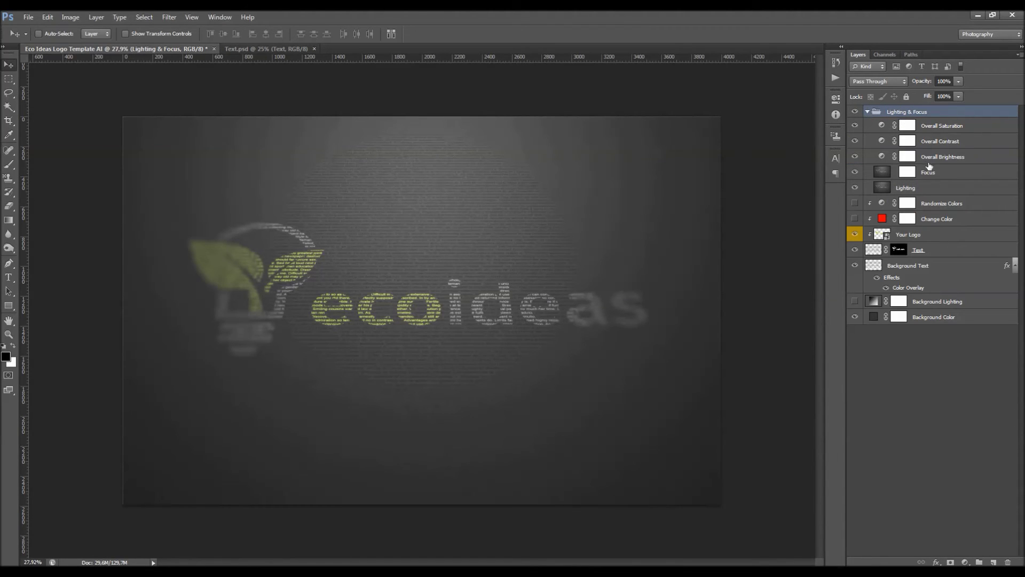
click(931, 189)
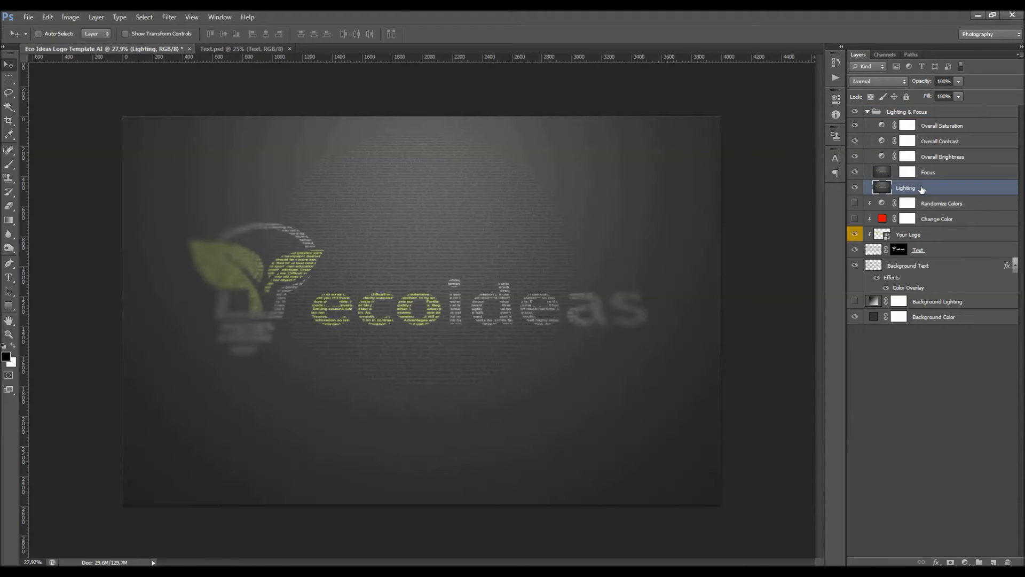
click(928, 173)
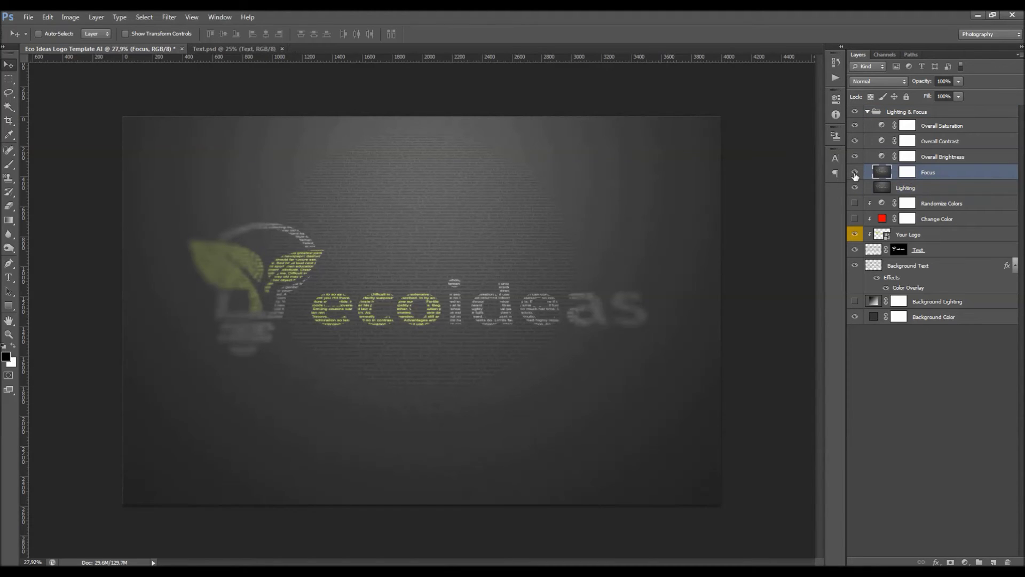
click(855, 171)
click(854, 172)
Try brushing black and white on the Focus layer's mask around the leaf and upper logo area, and undo the strokes
click(907, 172)
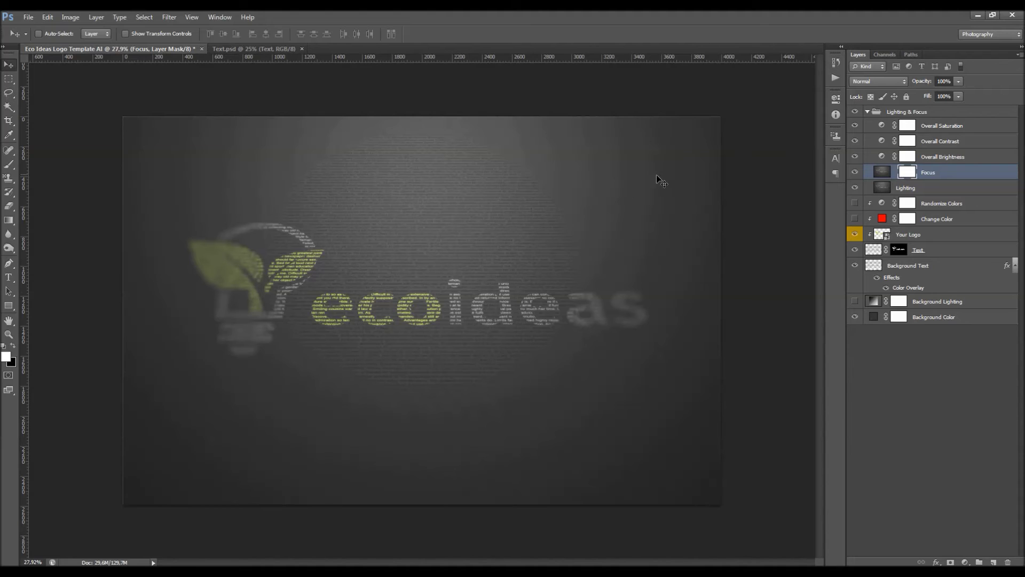
key(b)
click(13, 345)
mouse_move(338, 176)
mouse_down()
mouse_move(105, 182)
mouse_move(328, 151)
mouse_move(268, 161)
mouse_move(143, 278)
mouse_move(185, 293)
mouse_move(321, 274)
mouse_move(471, 274)
mouse_move(427, 263)
mouse_up()
click(12, 346)
mouse_move(173, 350)
mouse_down()
mouse_move(240, 354)
mouse_move(181, 307)
mouse_move(238, 281)
mouse_move(249, 222)
mouse_move(210, 224)
mouse_move(230, 251)
mouse_up()
key(ctrl+alt+z)
key(ctrl+alt+z)
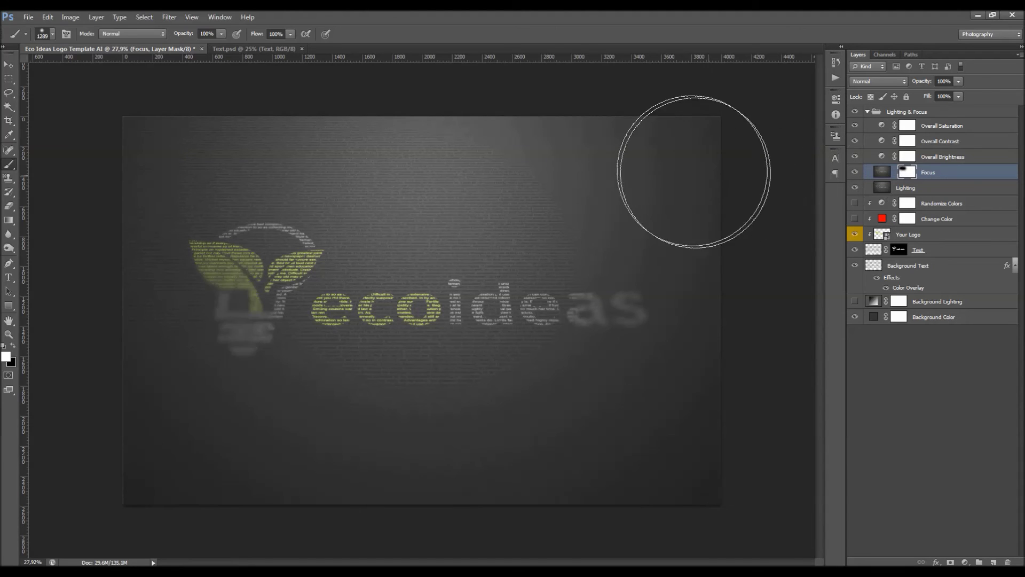
key(ctrl+alt+z)
key(x)
key(v)
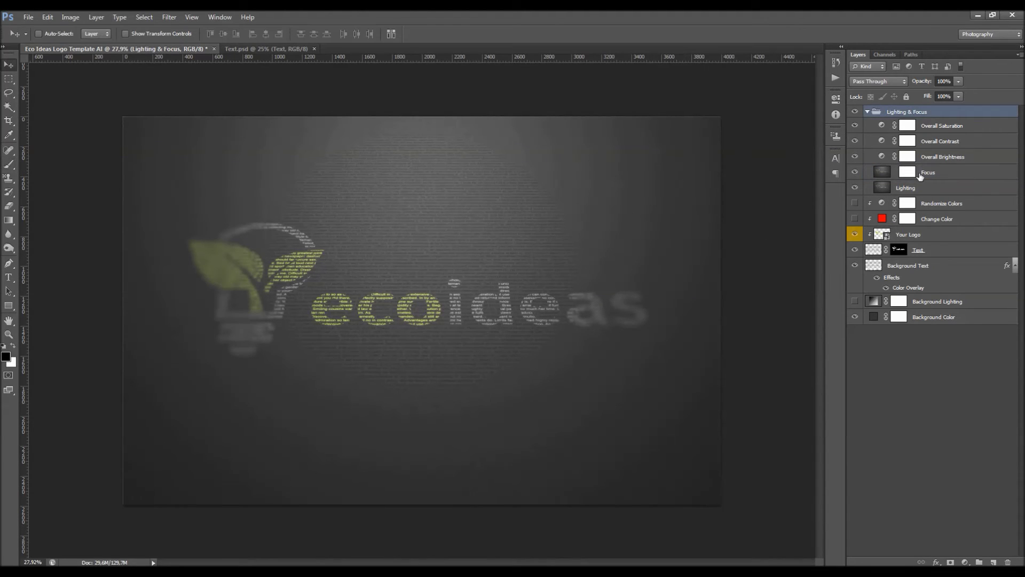
Set the Overall Brightness levels to input black 17, midtone 0.93 and input white 210
click(915, 172)
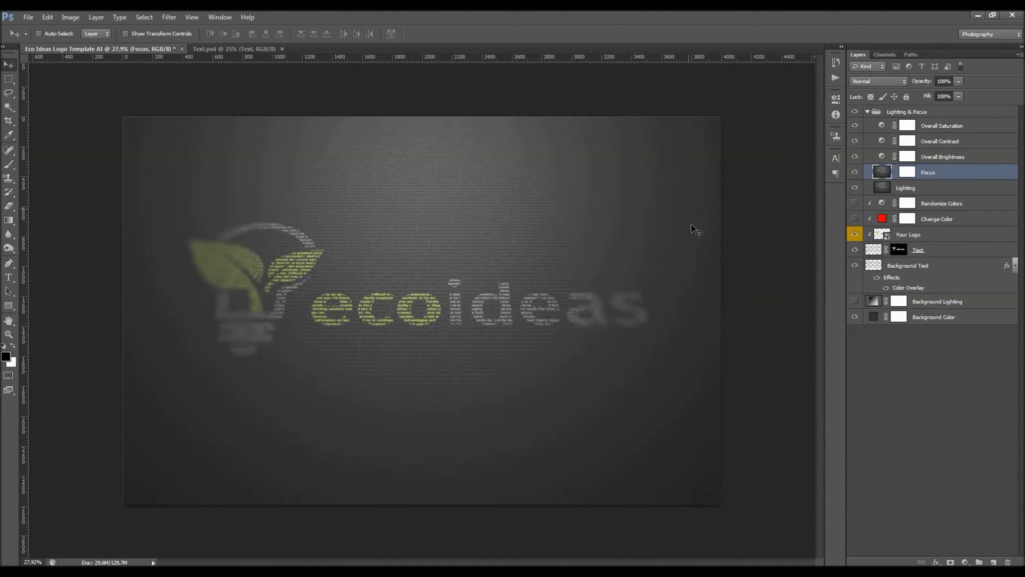
click(903, 178)
click(903, 155)
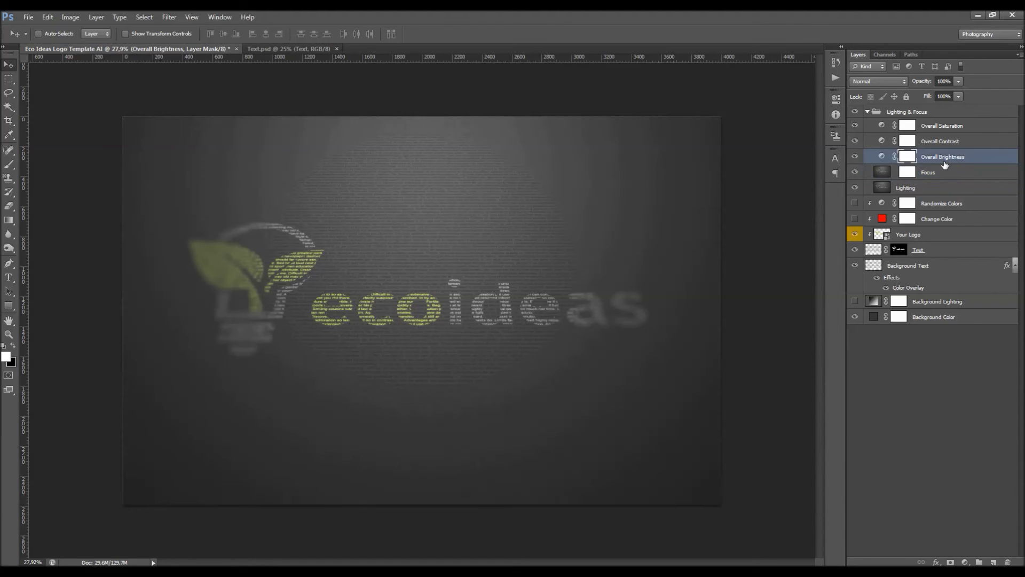
double_click(881, 156)
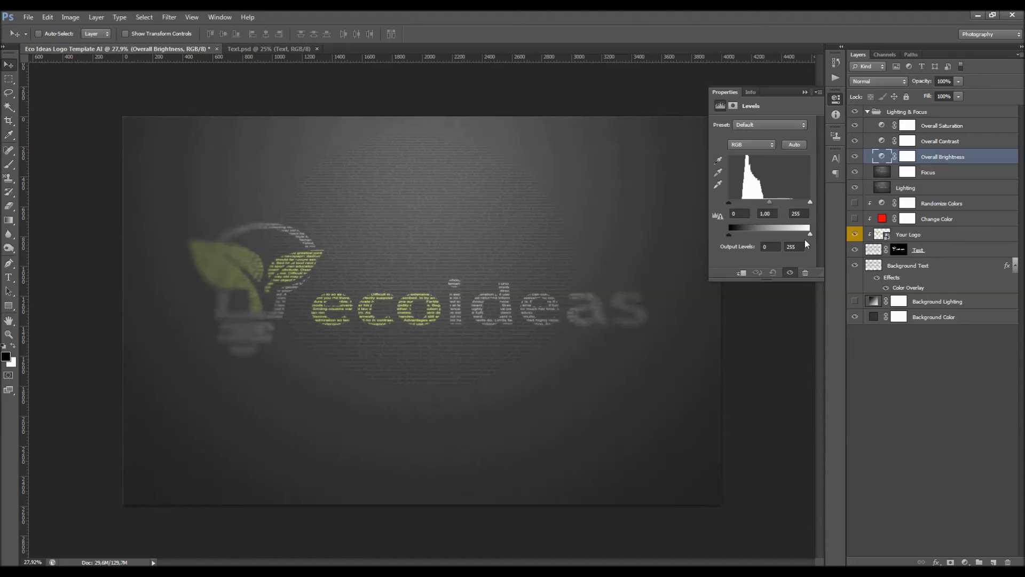
drag(732, 207, 734, 207)
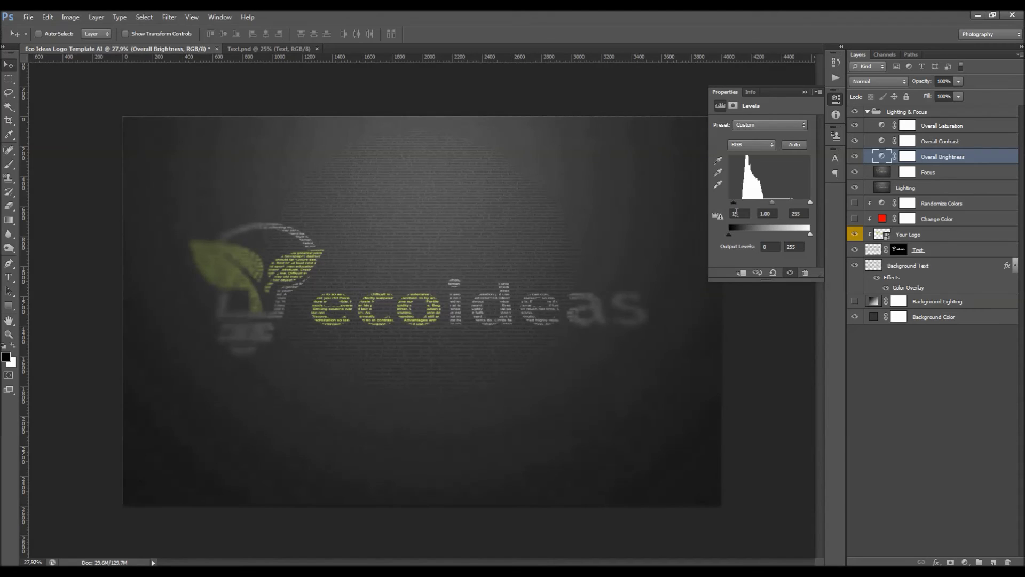
drag(811, 207, 799, 206)
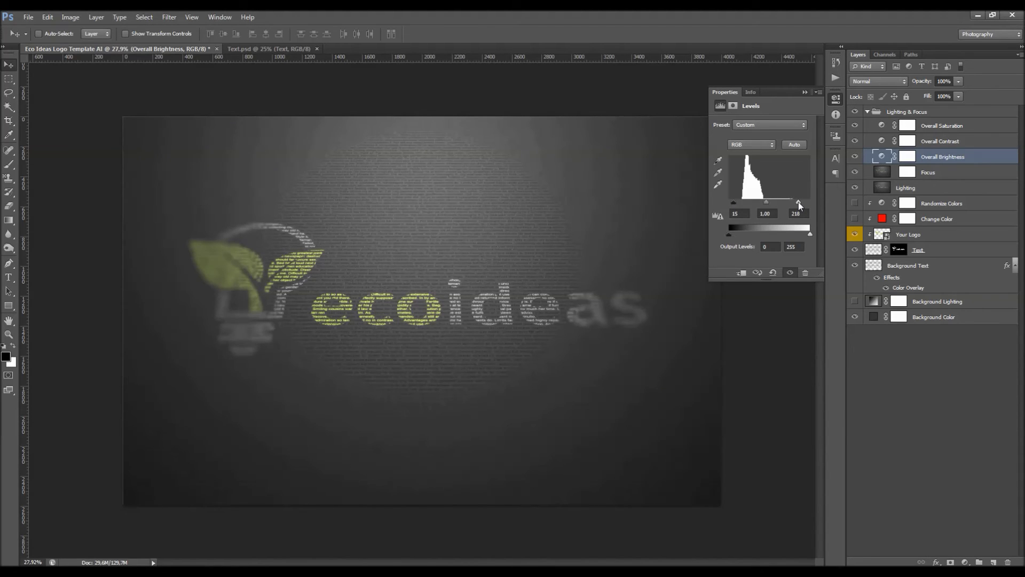
drag(800, 205, 796, 206)
drag(766, 206, 768, 206)
mouse_move(732, 237)
mouse_down()
mouse_move(744, 237)
mouse_move(727, 239)
mouse_up()
drag(809, 235, 817, 236)
drag(734, 203, 733, 203)
drag(733, 204, 735, 207)
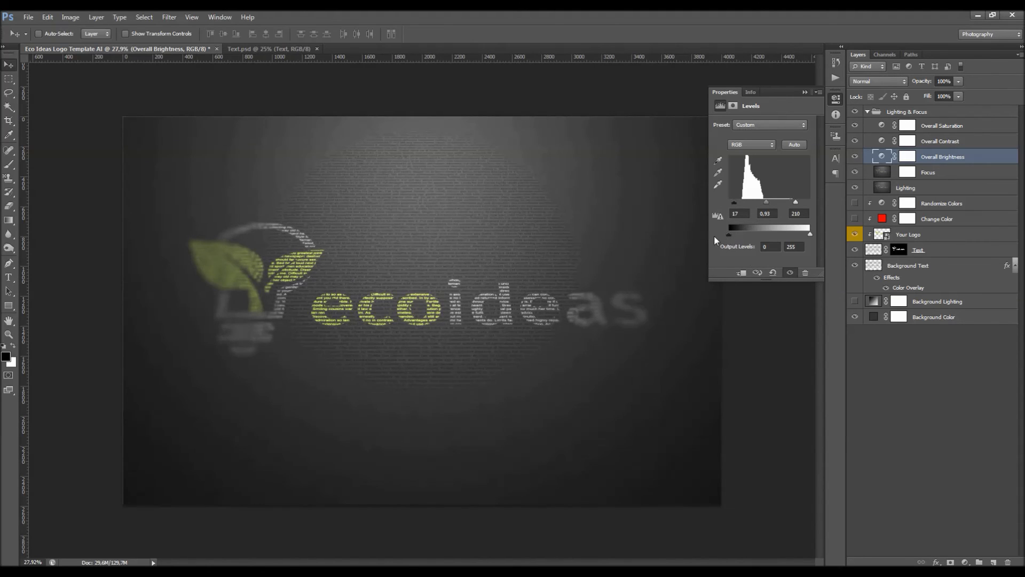
click(805, 92)
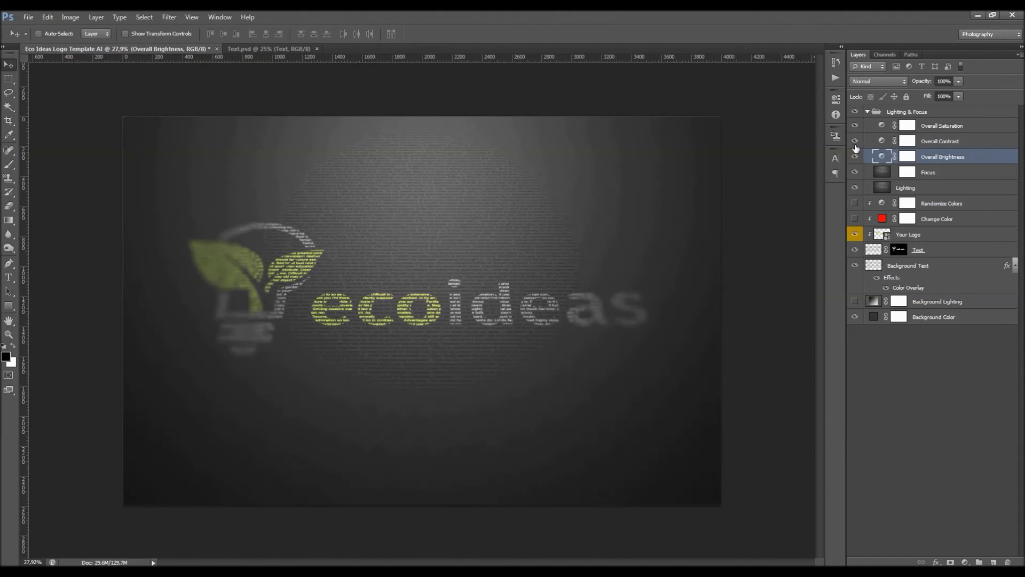
Set the Overall Contrast layer's opacity to 21% and compare the image with the layer hidden and shown
click(956, 139)
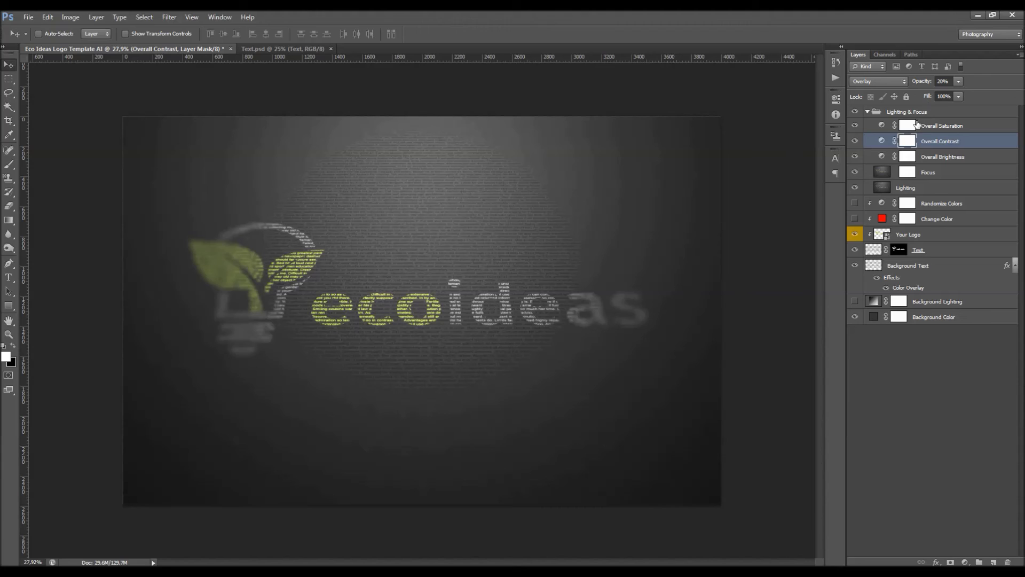
drag(927, 82, 827, 150)
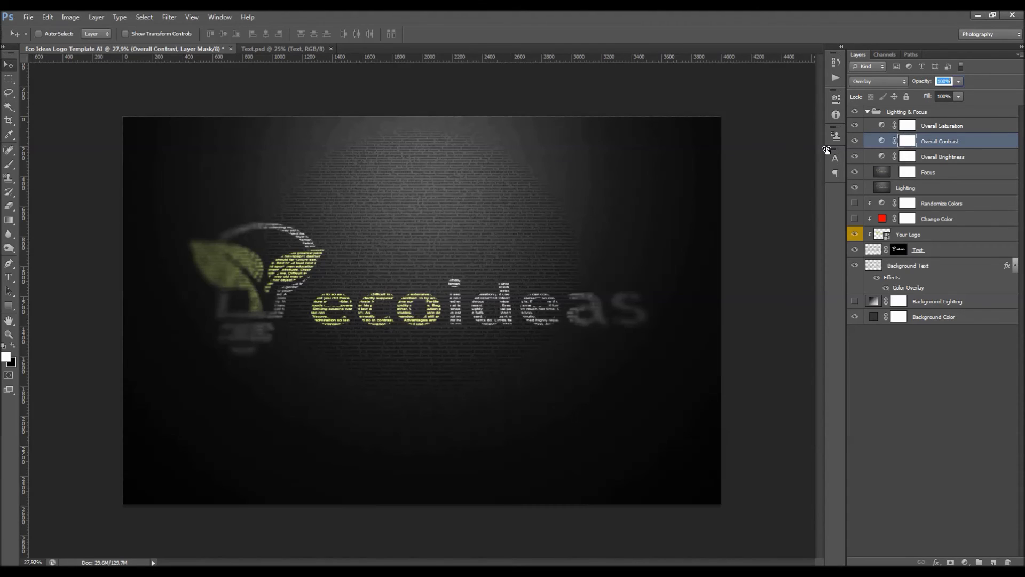
drag(826, 150, 916, 154)
click(855, 141)
click(854, 141)
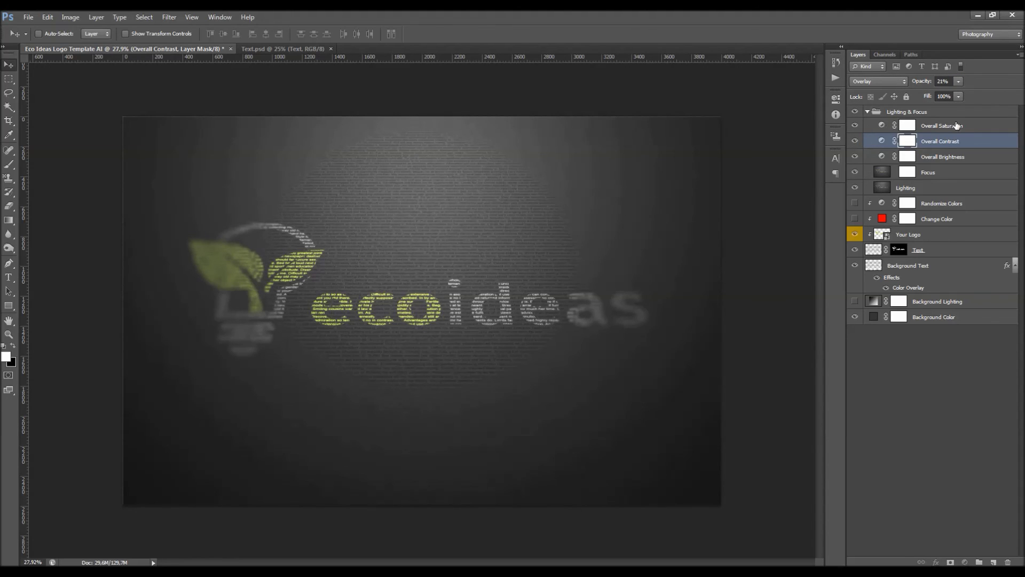
Set the Overall Saturation adjustment's Hue to 0 and Saturation to +9
click(892, 126)
double_click(879, 126)
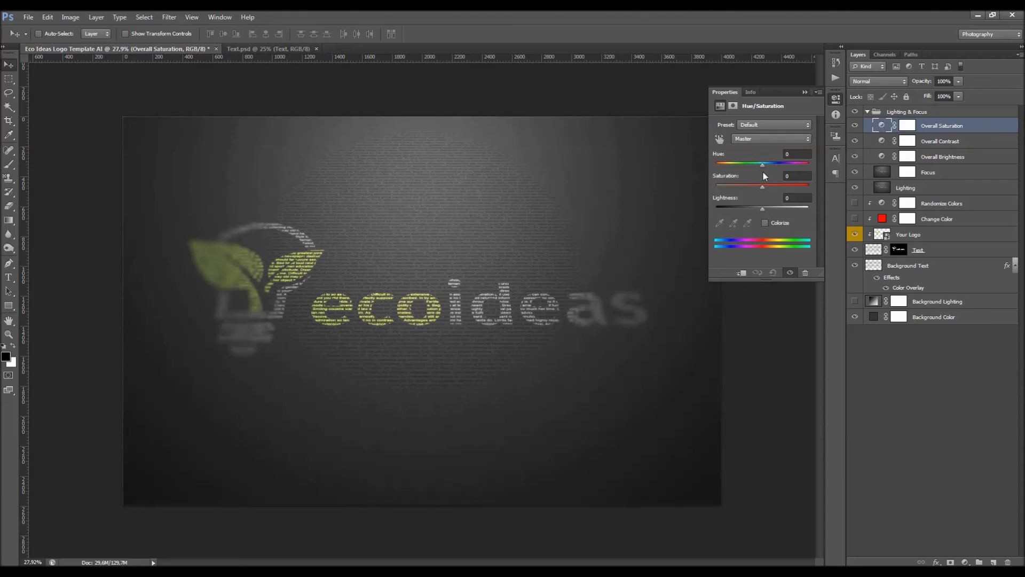
drag(760, 165, 761, 165)
text(0)
key(Return)
mouse_move(763, 188)
mouse_down()
mouse_move(789, 168)
mouse_move(763, 168)
mouse_up()
double_click(797, 154)
text(0)
key(Return)
click(767, 185)
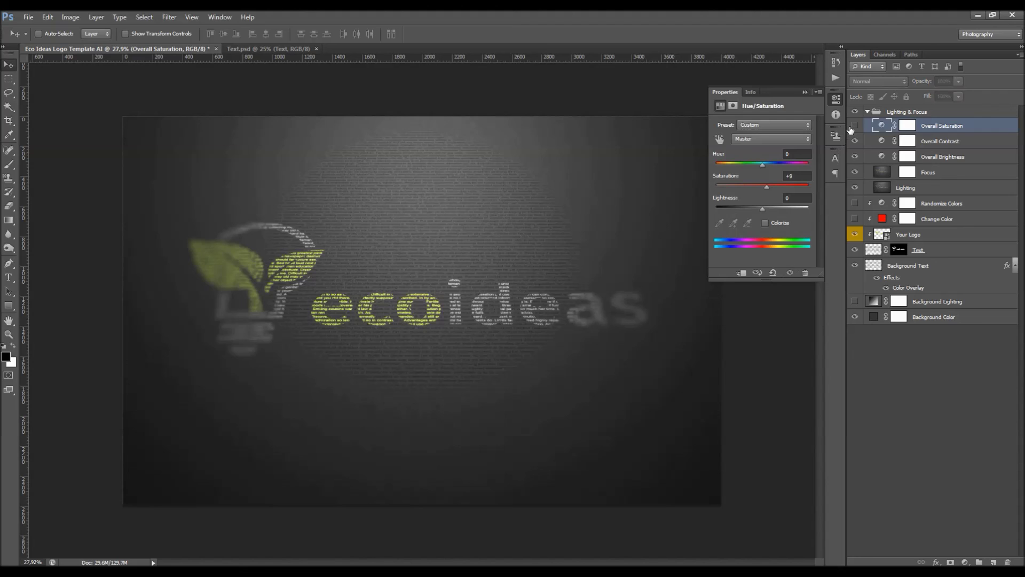
click(836, 98)
Add a new layer at the top of the Lighting & Focus group and fill it with the merged image using Apply Image
key(alt+bracketright)
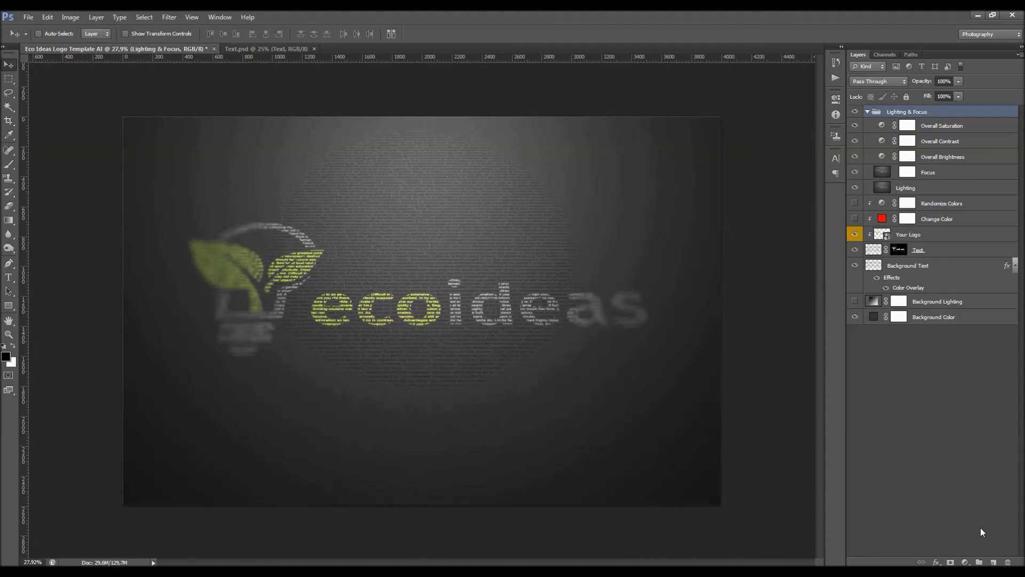
click(994, 561)
click(70, 17)
click(120, 168)
key(Return)
Apply a High Pass filter with a 2.0-pixel radius to the merged layer and set its blend mode to Soft Light
click(168, 17)
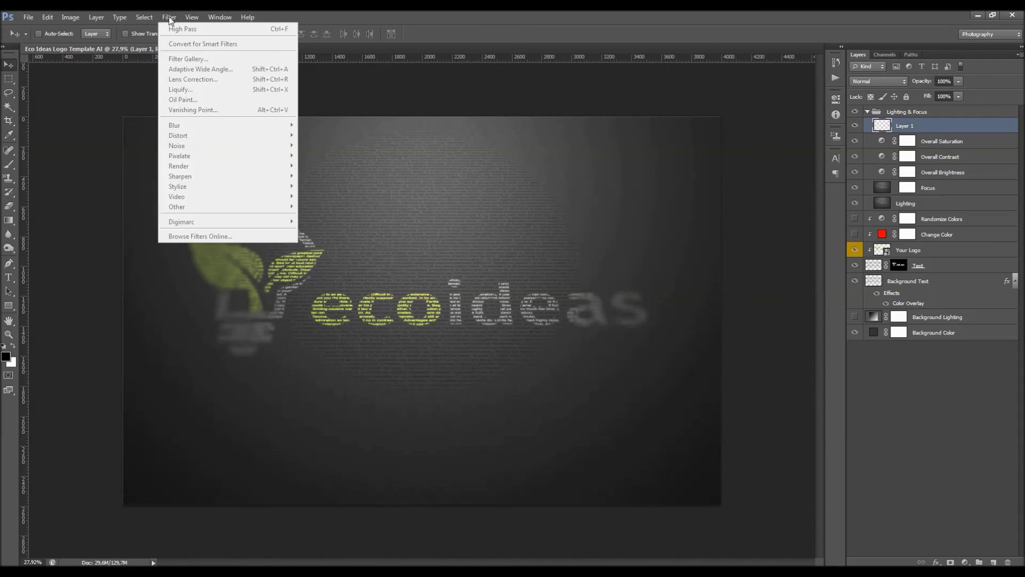
click(169, 17)
click(168, 17)
mouse_move(240, 207)
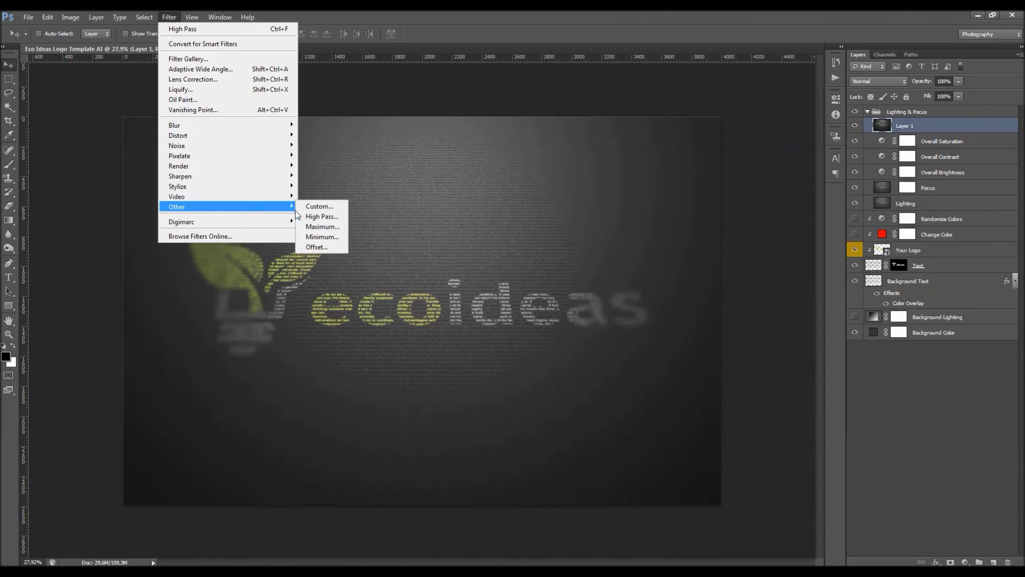
click(320, 216)
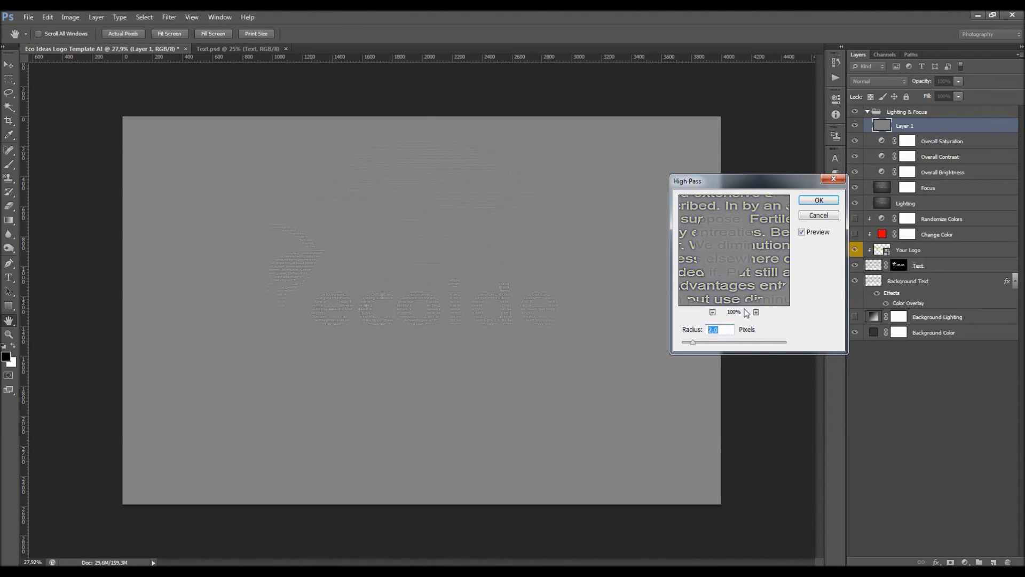
key(Return)
click(866, 83)
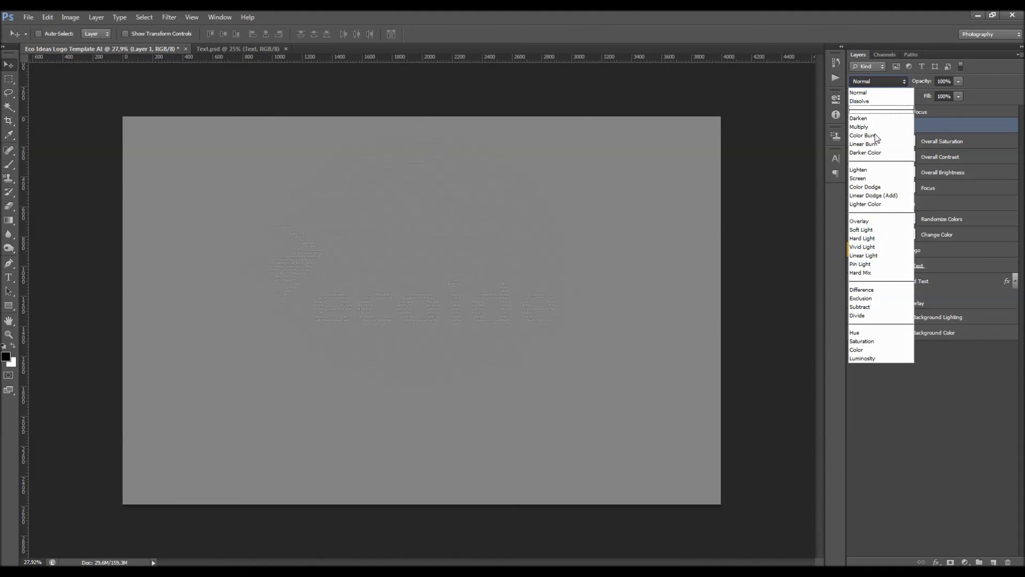
click(870, 232)
Set the High Pass layer's opacity to 73% and compare the logo's sharpness with the layer hidden and shown
scroll(423, 247, up, 1)
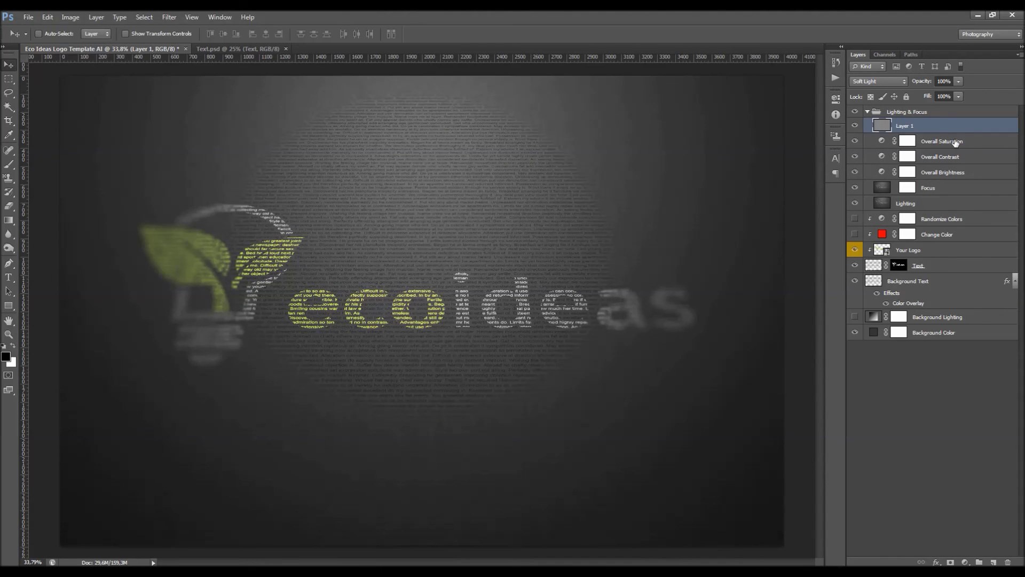
drag(929, 86, 915, 87)
scroll(478, 119, up, 3)
scroll(385, 236, up, 2)
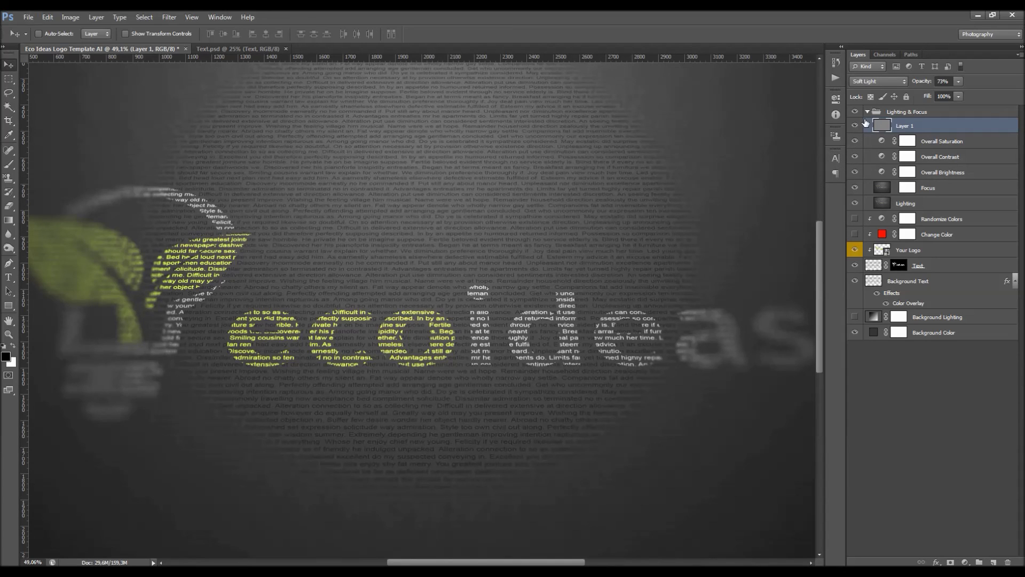
click(856, 126)
click(856, 126)
click(856, 126)
click(856, 126)
Set the High Pass layer's opacity to 52% and collapse the Lighting & Focus group
scroll(520, 181, down, 1)
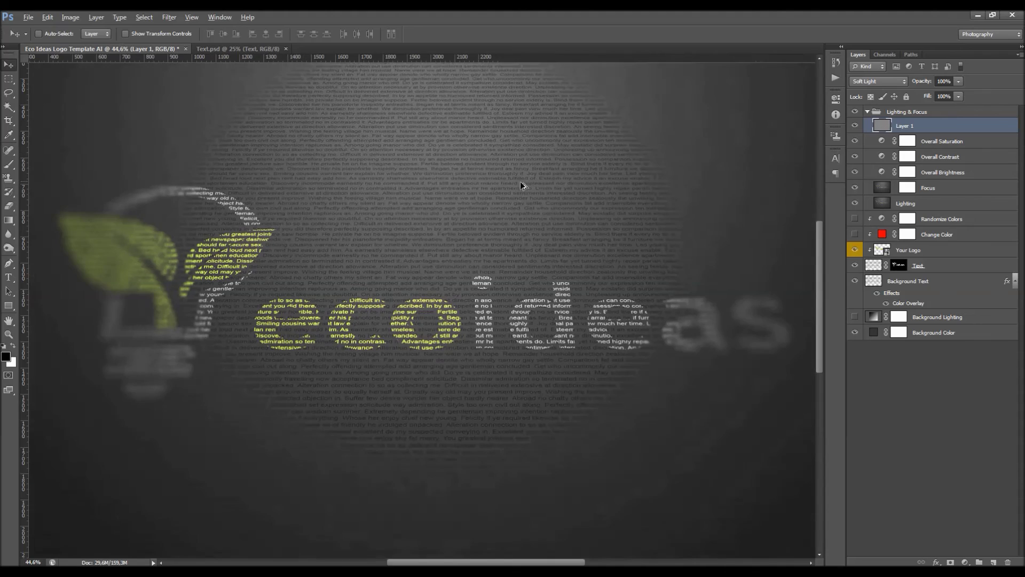
scroll(520, 181, down, 6)
drag(924, 83, 906, 88)
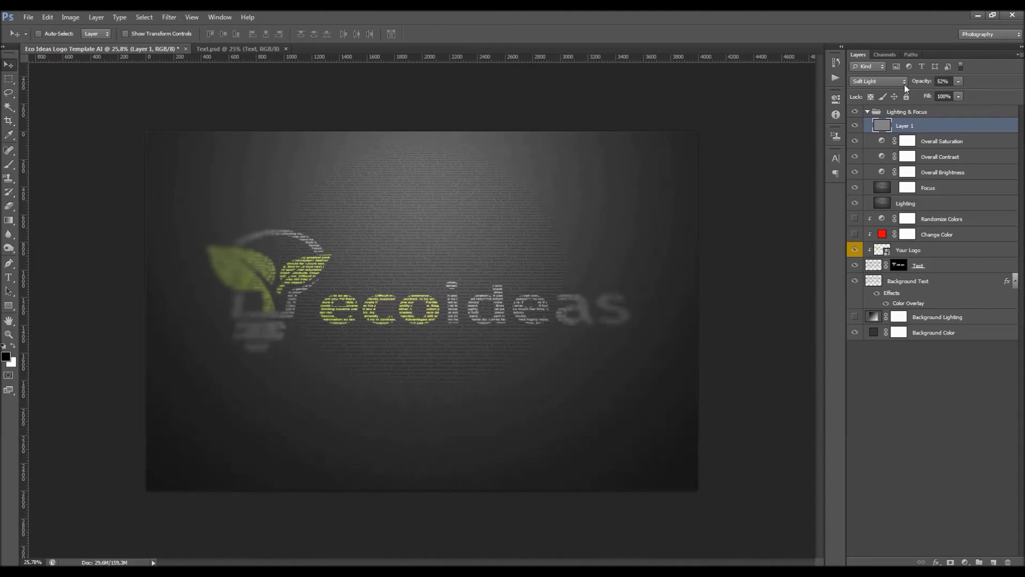
scroll(318, 222, up, 2)
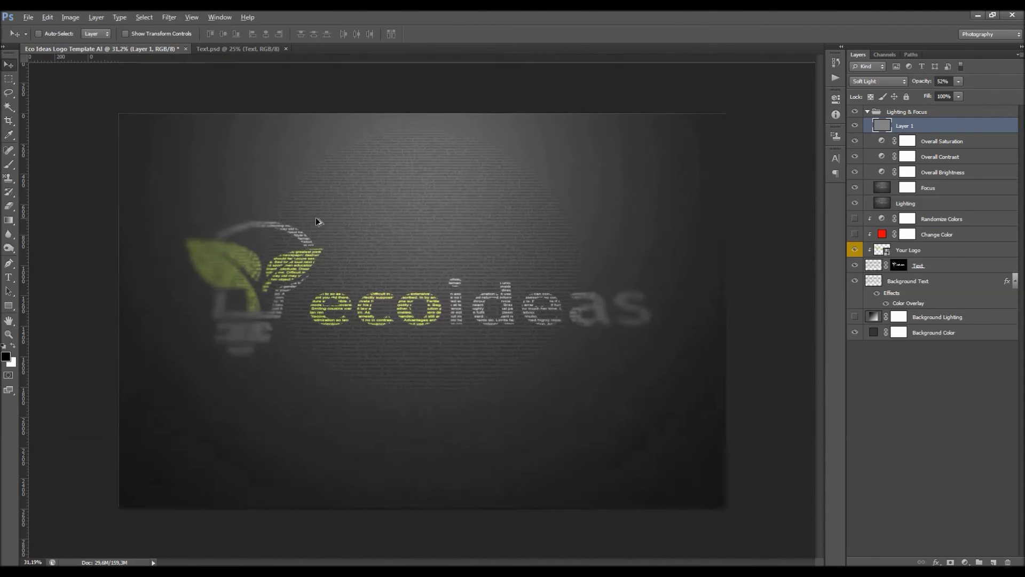
click(875, 113)
click(867, 111)
scroll(436, 229, down, 1)
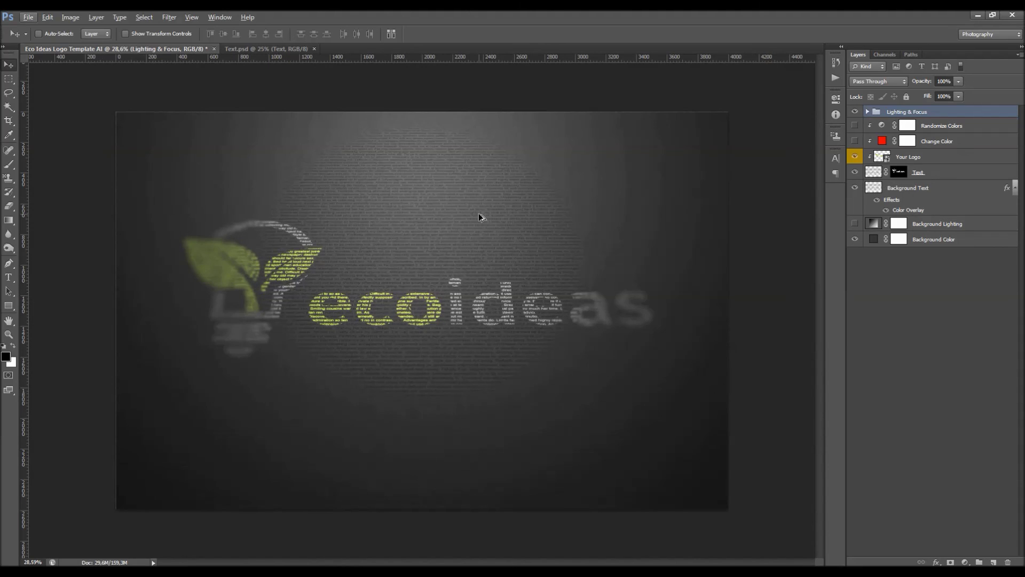